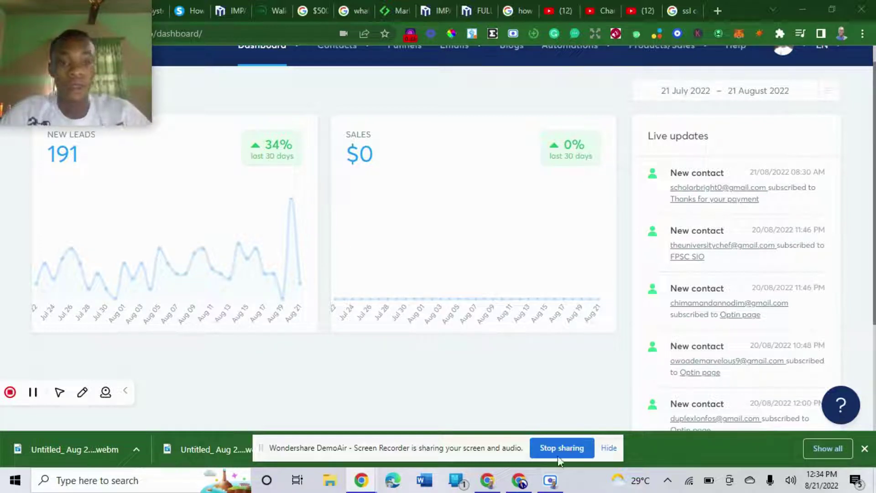
Scroll the systeme.io dashboard back up toward the top navigation
{"action": "left_click_drag", "start_coordinate": [873, 143], "coordinate": [874, 120]}
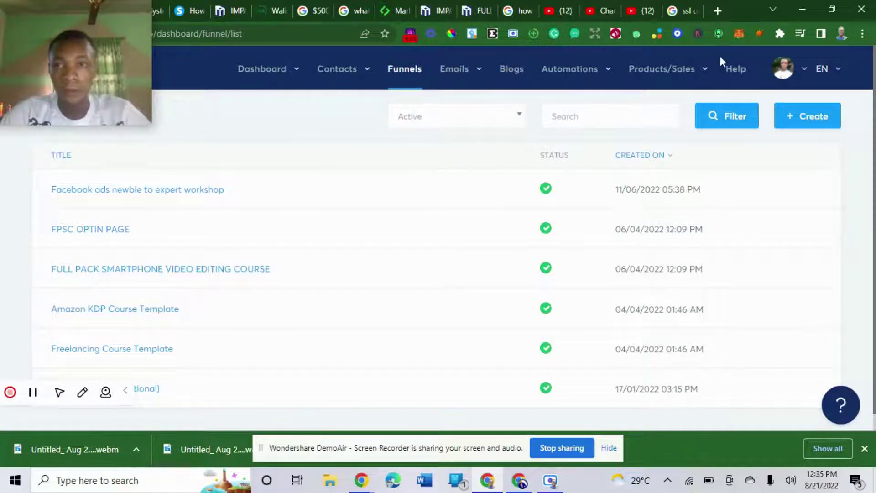
Open the MY YOUTUBE TUTORIAL course's settings from the Courses list
{"action": "mouse_move", "coordinate": [714, 68]}
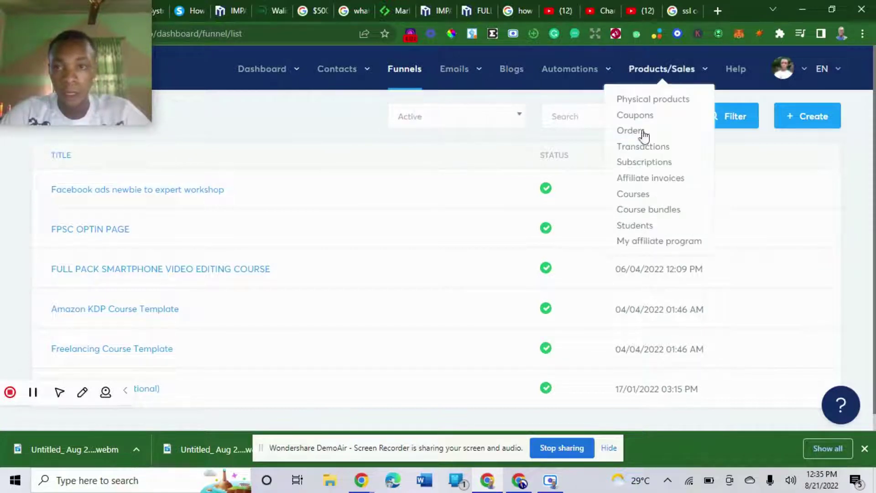
{"action": "left_click", "coordinate": [634, 198]}
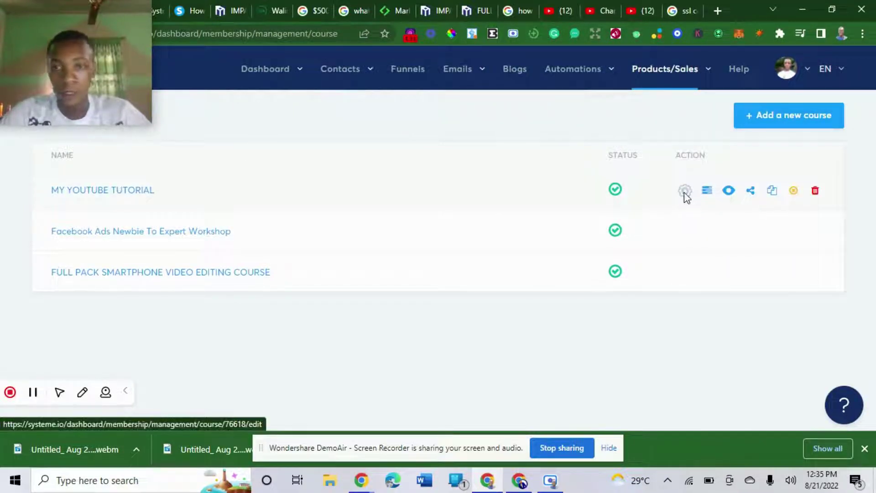
{"action": "left_click", "coordinate": [686, 195]}
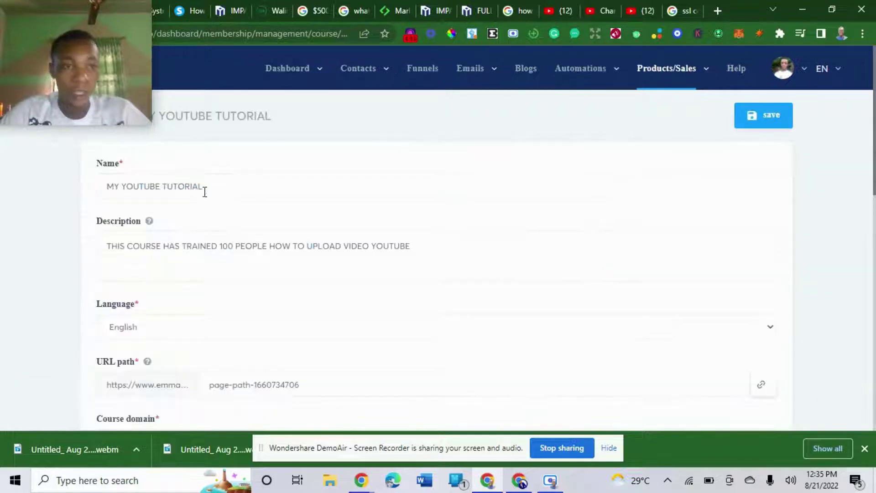
Replace the course name with 'AMAZON KDP COURSE'
{"action": "left_click", "coordinate": [191, 185]}
{"action": "triple_click", "coordinate": [190, 185]}
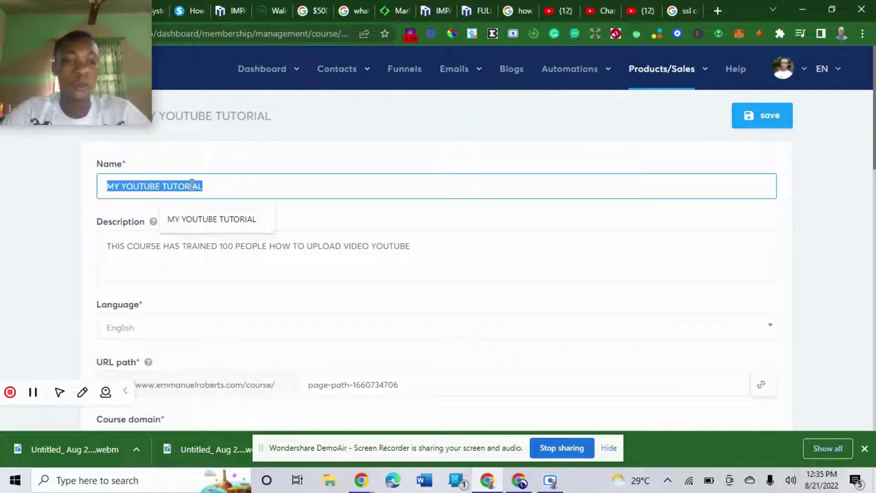
{"action": "key", "text": "BackSpace"}
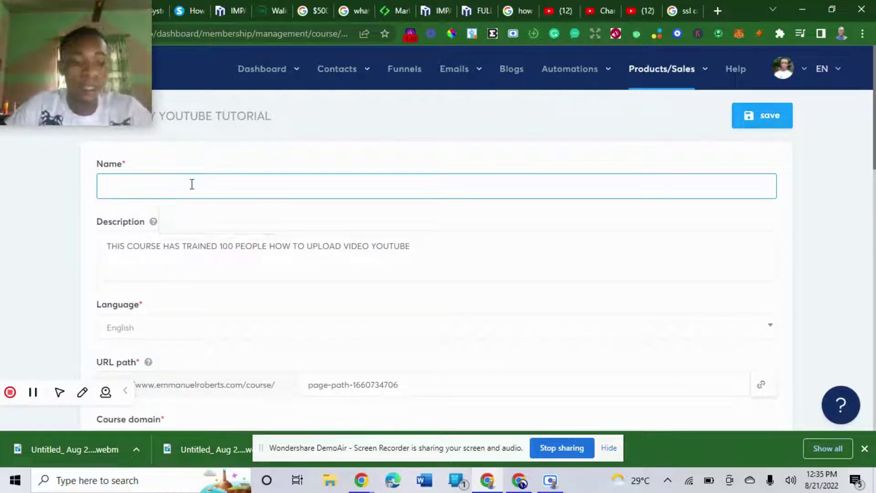
{"action": "type", "text": "AMAZ"}
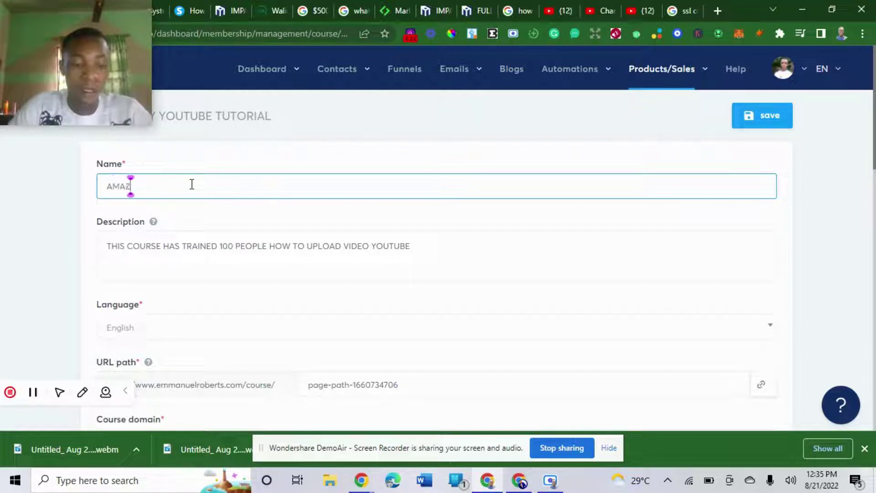
{"action": "type", "text": "ON K"}
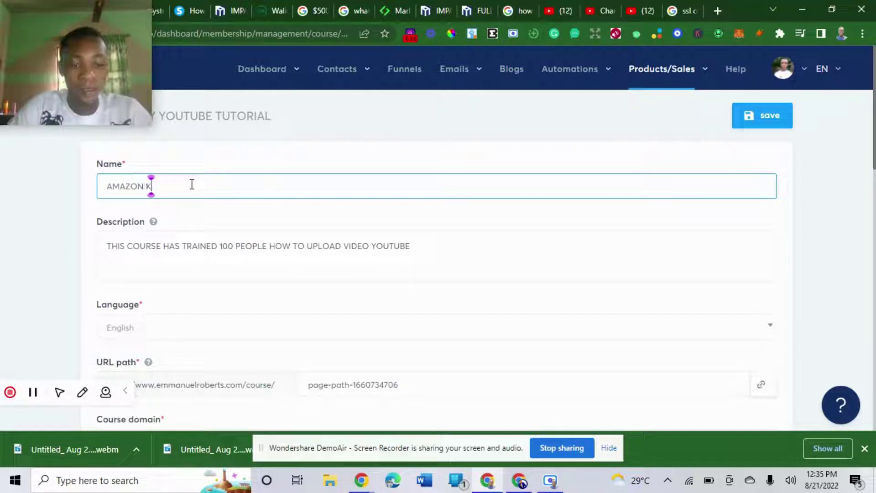
{"action": "type", "text": "DP COURSE"}
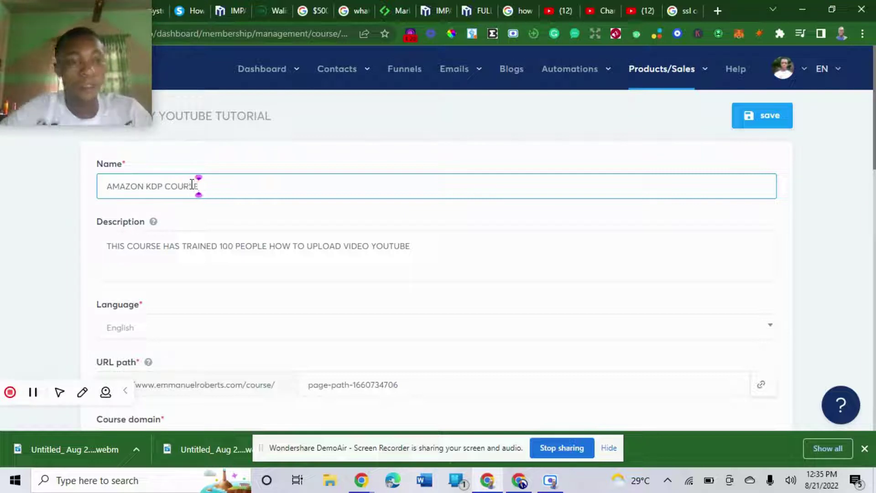
{"action": "left_click", "coordinate": [413, 246]}
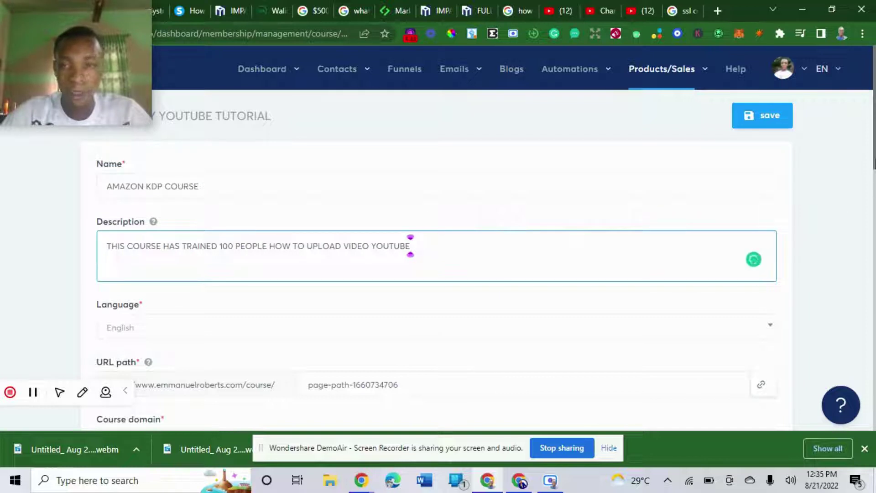
Browse the funnels offered for the course's sales page without changing the selection
{"action": "scroll", "coordinate": [411, 245], "scroll_direction": "down", "scroll_amount": 10}
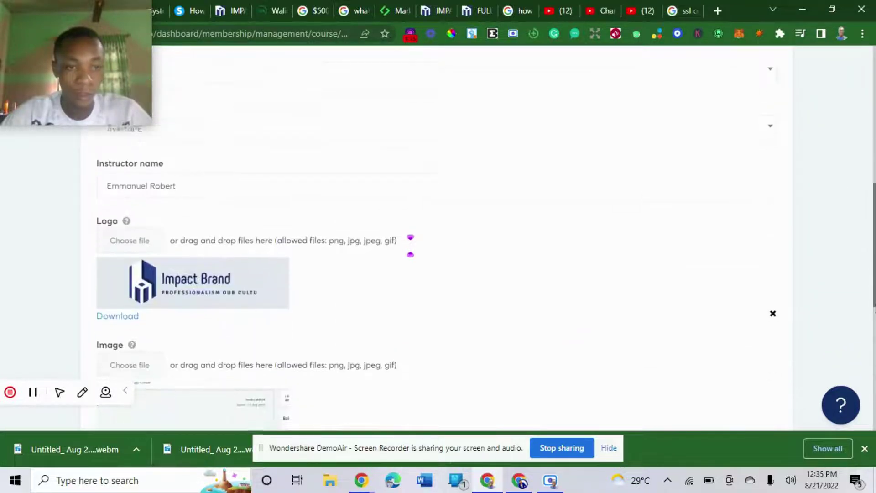
{"action": "scroll", "coordinate": [410, 246], "scroll_direction": "down", "scroll_amount": 8}
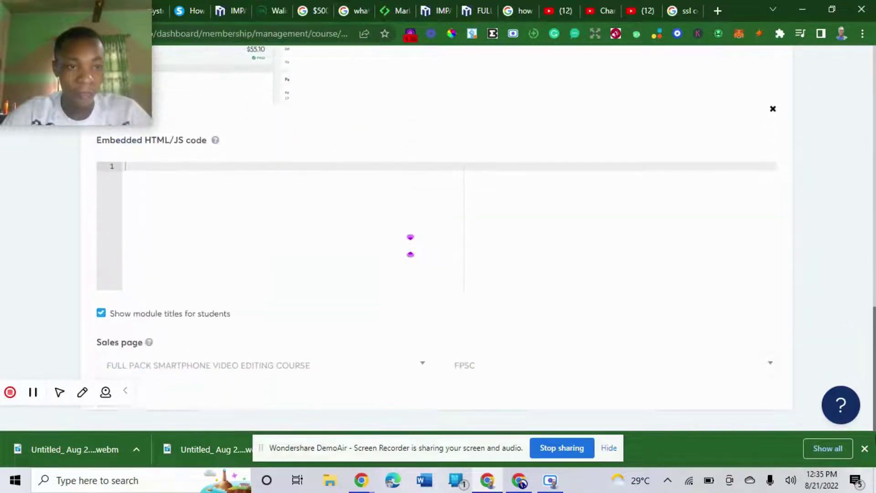
{"action": "scroll", "coordinate": [410, 245], "scroll_direction": "up", "scroll_amount": 10}
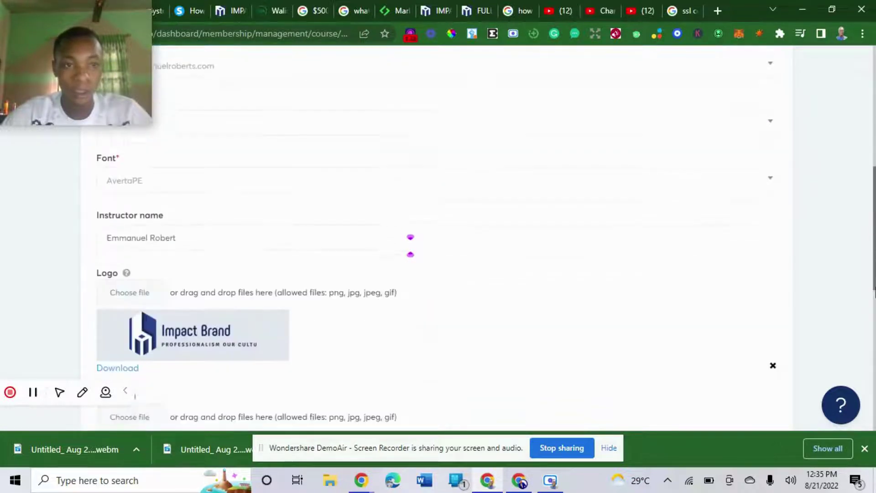
{"action": "scroll", "coordinate": [410, 245], "scroll_direction": "down", "scroll_amount": 8}
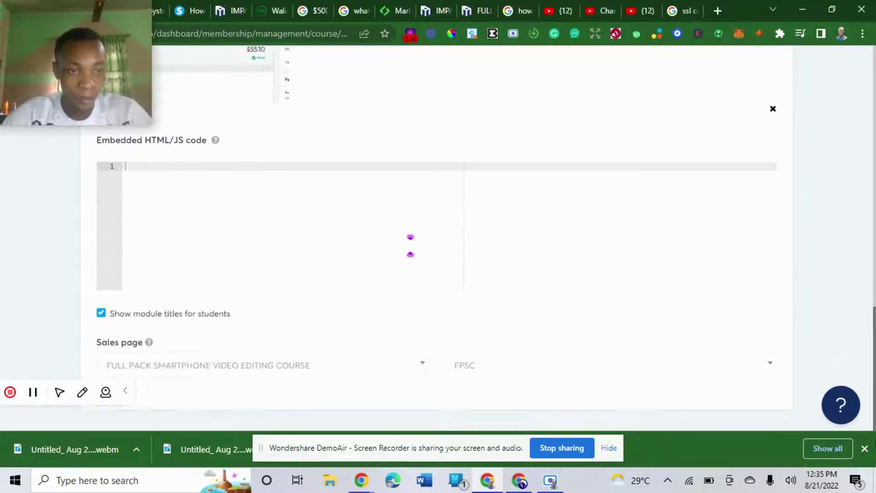
{"action": "left_click", "coordinate": [280, 372]}
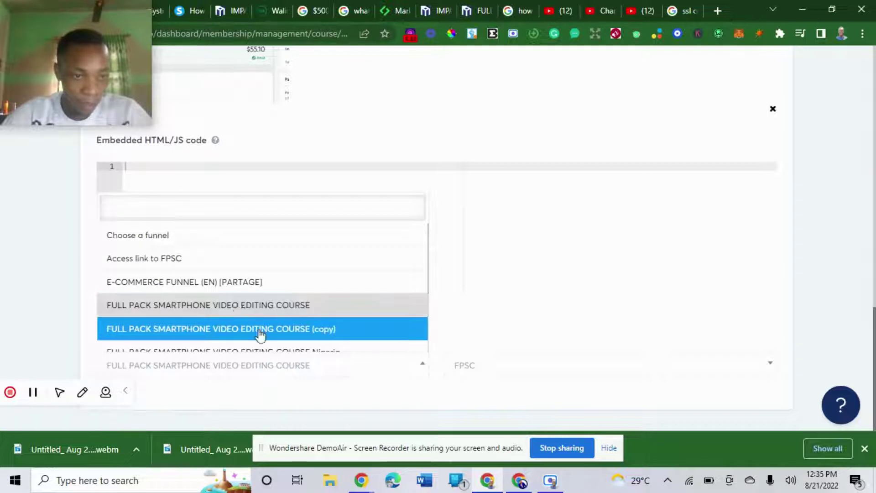
{"action": "scroll", "coordinate": [186, 313], "scroll_direction": "down", "scroll_amount": 2}
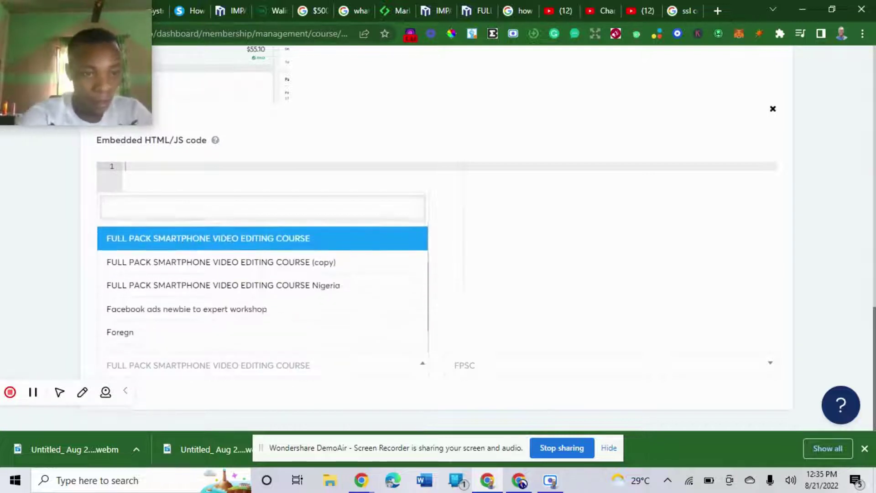
{"action": "scroll", "coordinate": [262, 288], "scroll_direction": "down", "scroll_amount": 1}
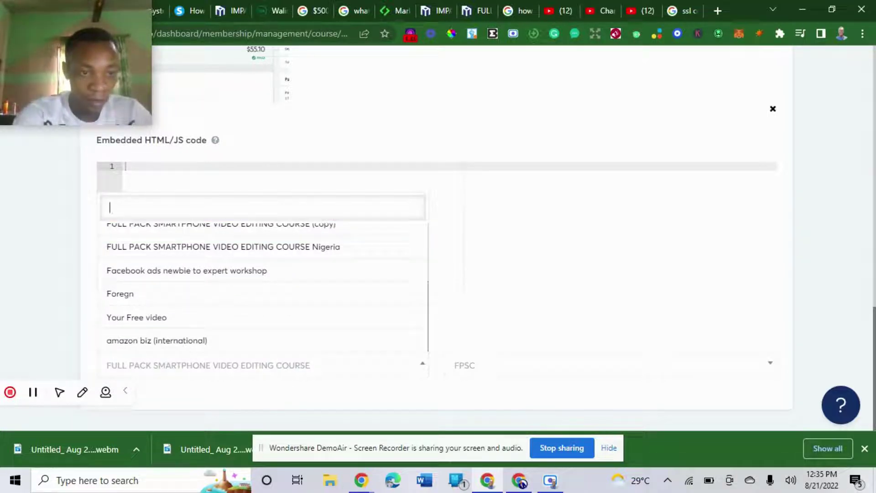
{"action": "scroll", "coordinate": [262, 288], "scroll_direction": "up", "scroll_amount": 3}
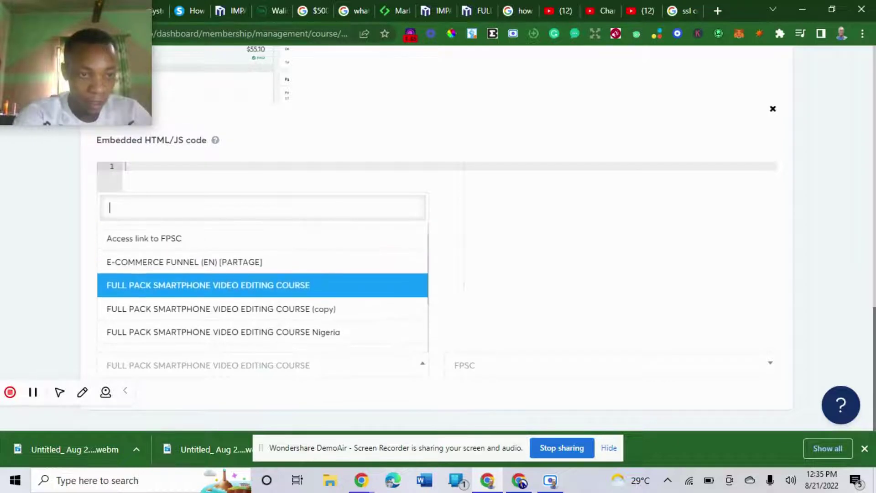
{"action": "scroll", "coordinate": [262, 292], "scroll_direction": "down", "scroll_amount": 1}
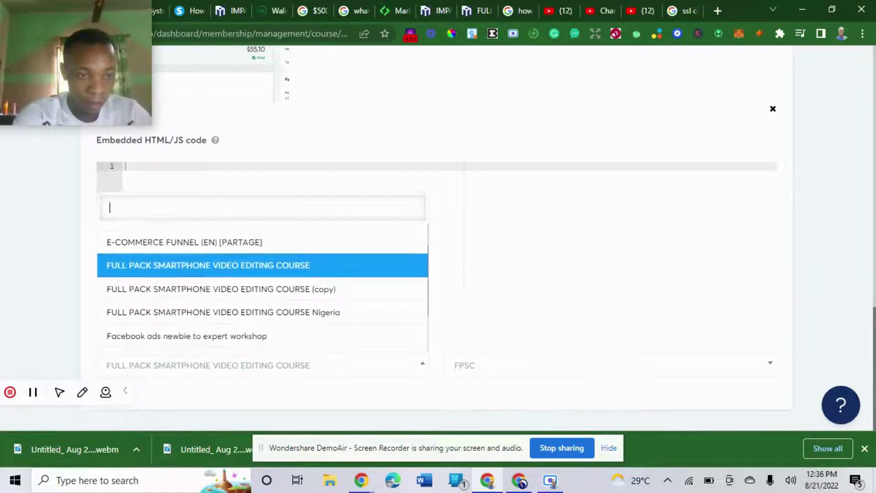
{"action": "scroll", "coordinate": [263, 292], "scroll_direction": "down", "scroll_amount": 2}
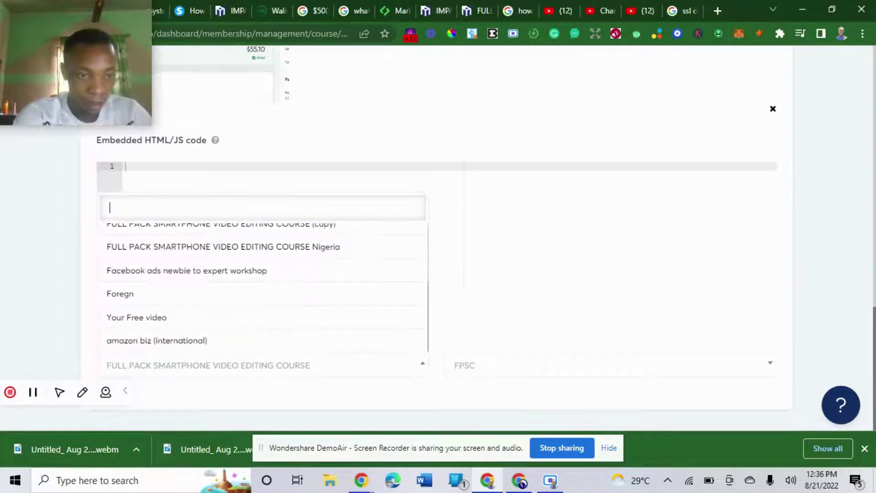
{"action": "scroll", "coordinate": [397, 233], "scroll_direction": "up", "scroll_amount": 1}
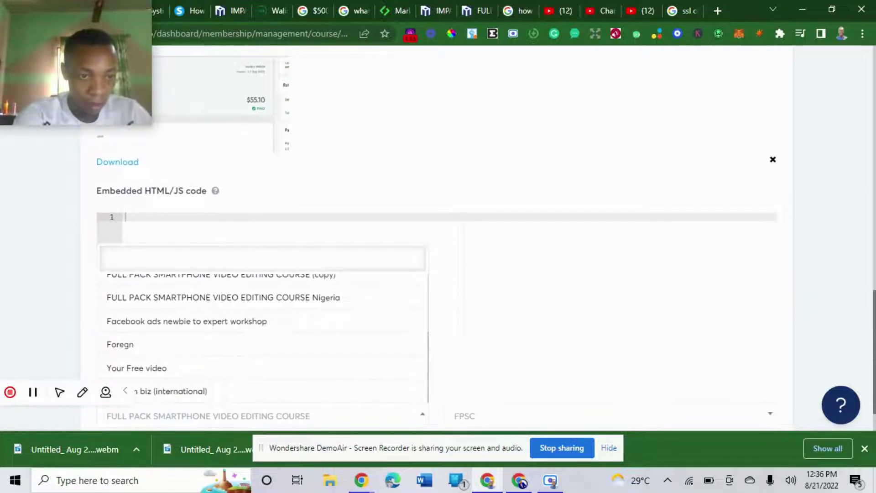
{"action": "scroll", "coordinate": [262, 338], "scroll_direction": "up", "scroll_amount": 4}
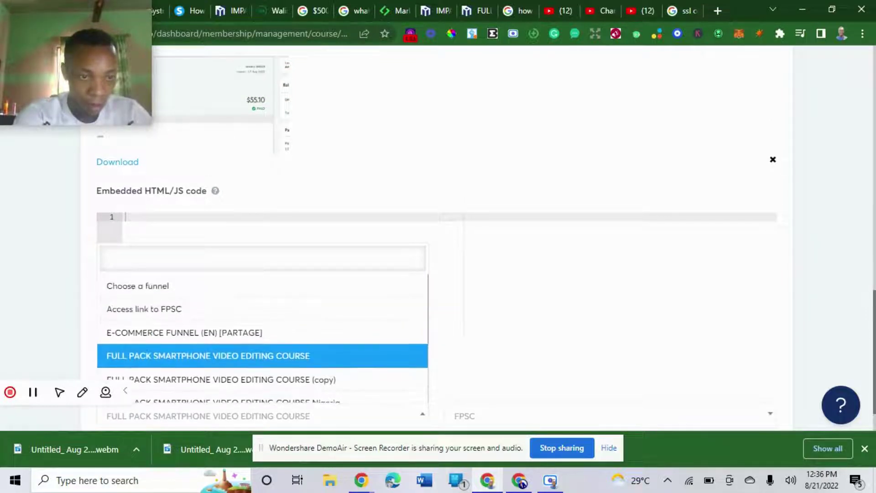
{"action": "scroll", "coordinate": [439, 237], "scroll_direction": "down", "scroll_amount": 2}
{"action": "scroll", "coordinate": [262, 287], "scroll_direction": "down", "scroll_amount": 3}
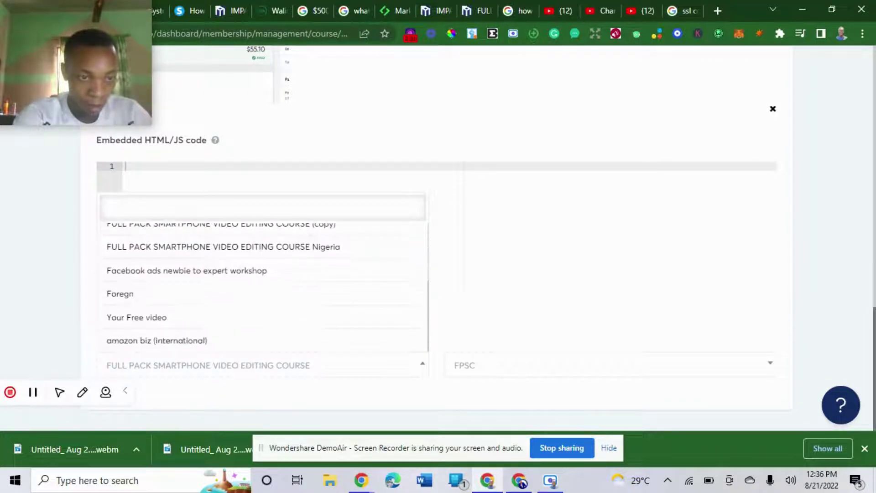
{"action": "scroll", "coordinate": [262, 287], "scroll_direction": "up", "scroll_amount": 3}
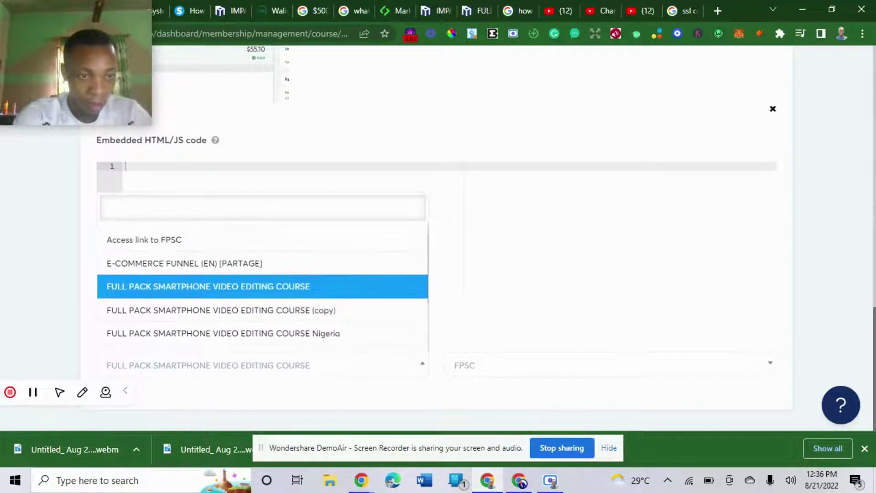
{"action": "left_click", "coordinate": [124, 168]}
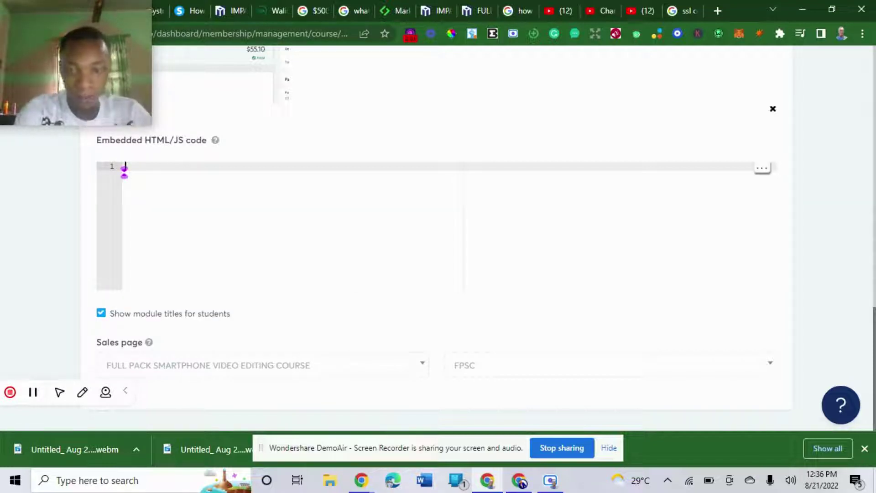
Keep FULL PACK SMARTPHONE VIDEO EDITING COURSE as the sales page and return to the form top
{"action": "left_click", "coordinate": [607, 365]}
{"action": "left_click", "coordinate": [263, 365]}
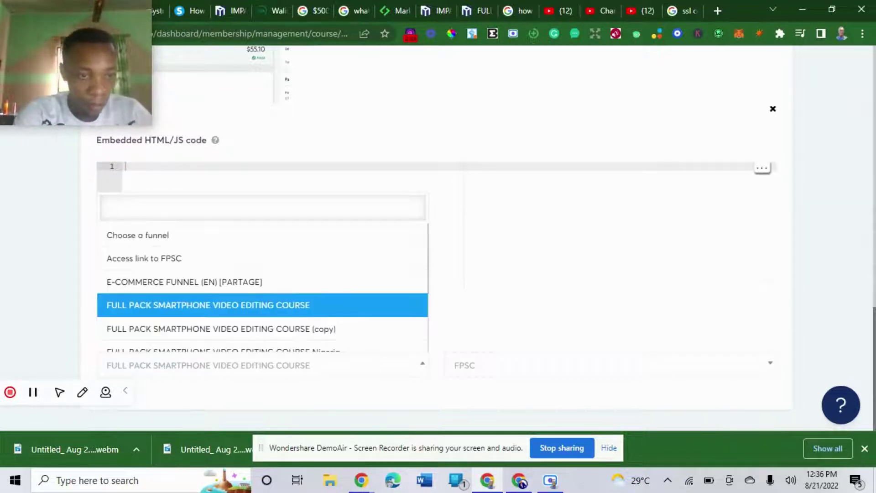
{"action": "scroll", "coordinate": [262, 283], "scroll_direction": "up", "scroll_amount": 1}
{"action": "scroll", "coordinate": [262, 283], "scroll_direction": "down", "scroll_amount": 3}
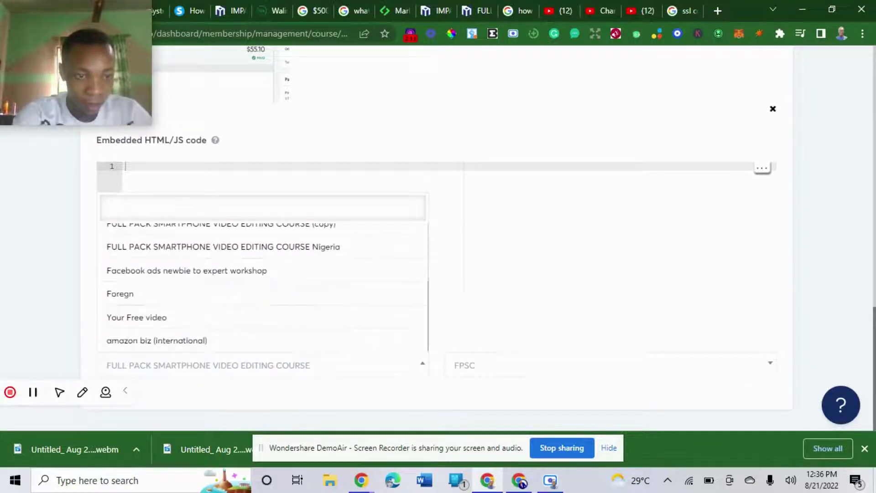
{"action": "scroll", "coordinate": [262, 283], "scroll_direction": "up", "scroll_amount": 4}
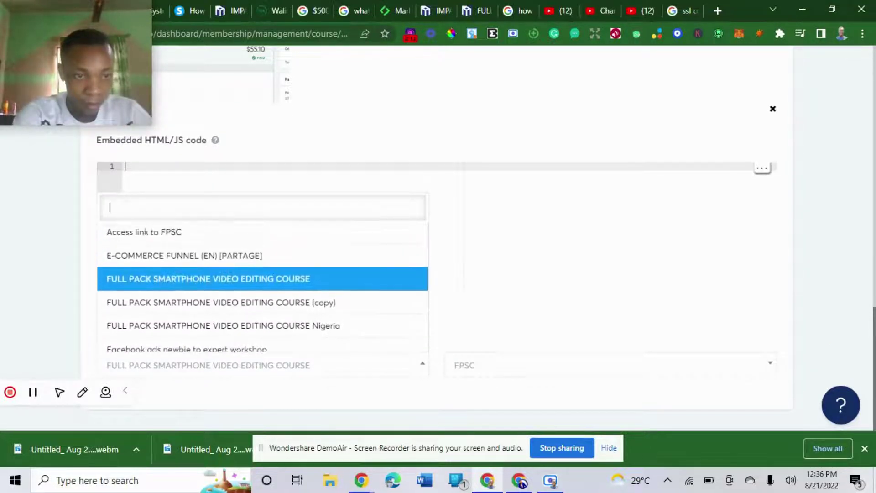
{"action": "left_click", "coordinate": [124, 169]}
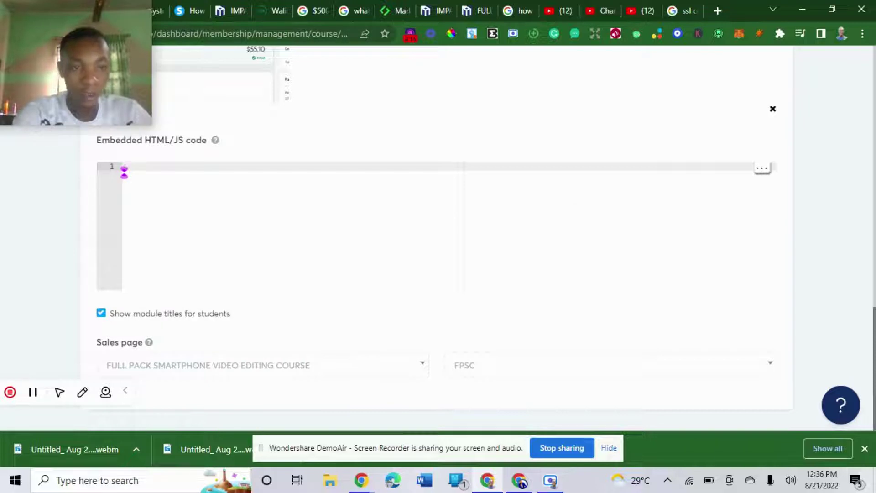
{"action": "scroll", "coordinate": [124, 171], "scroll_direction": "up", "scroll_amount": 14}
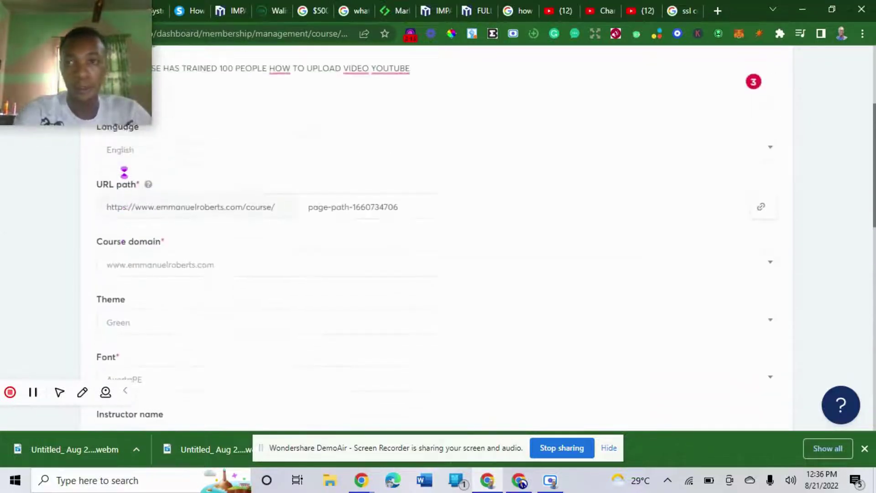
{"action": "scroll", "coordinate": [124, 172], "scroll_direction": "up", "scroll_amount": 4}
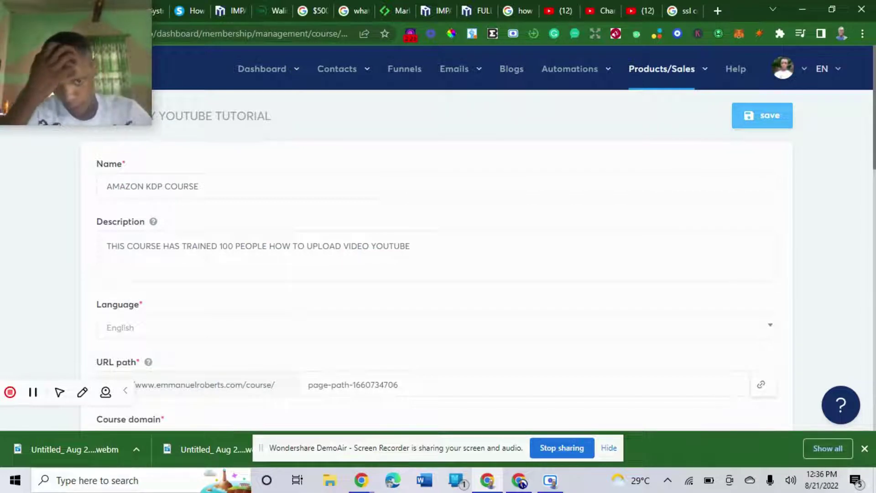
Save the course, then open the Amazon KDP Course Template funnel's landing page step
{"action": "key", "text": "alt+Left"}
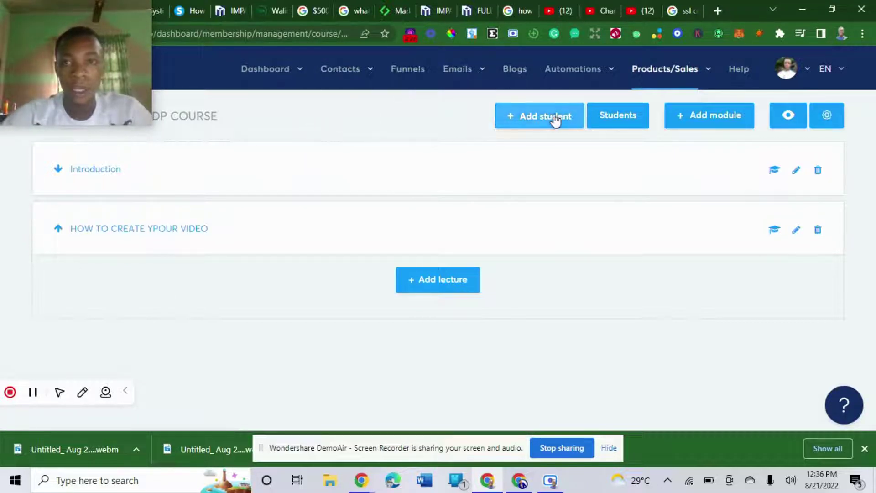
{"action": "left_click", "coordinate": [413, 83]}
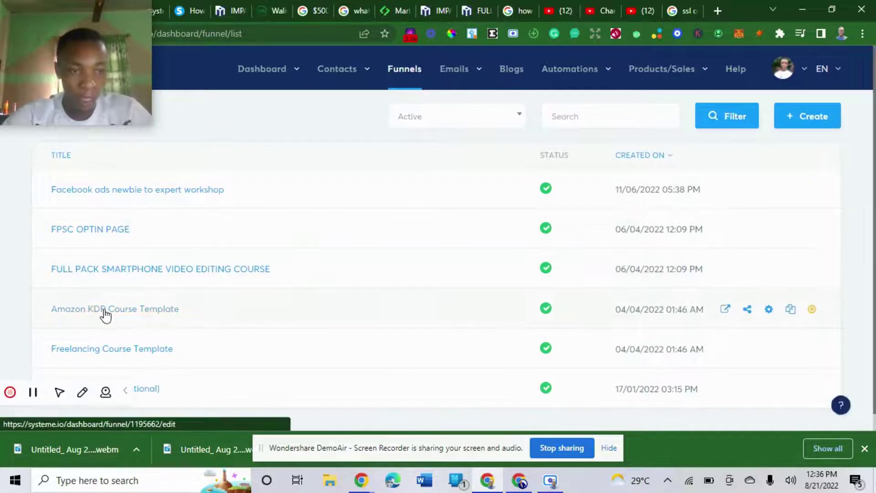
{"action": "left_click", "coordinate": [105, 311]}
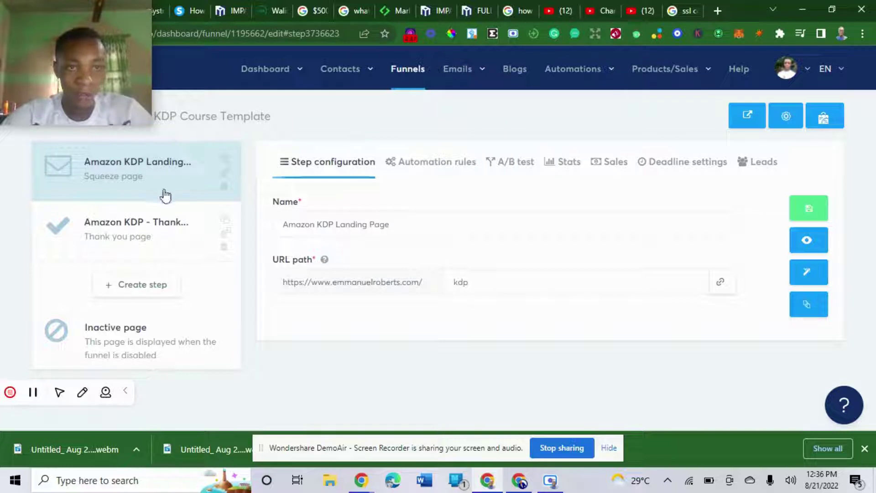
{"action": "left_click", "coordinate": [147, 172]}
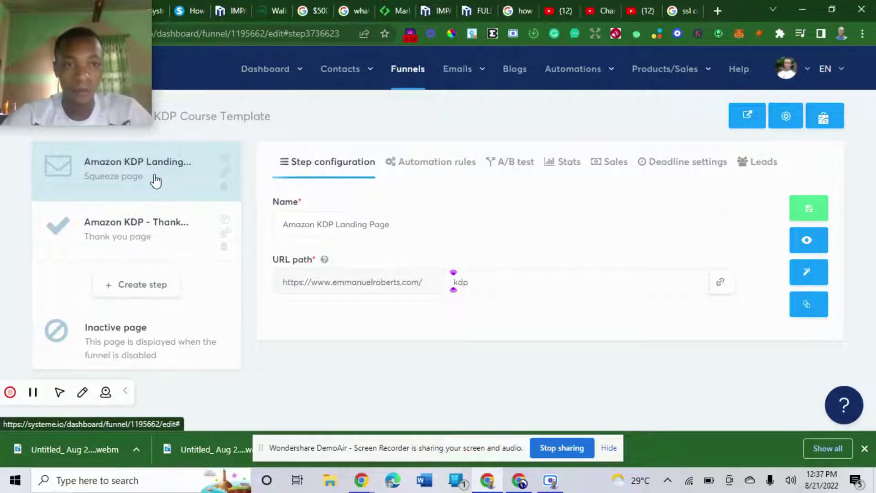
Preview the live kdp landing page and its sign-up form, then return to the funnel editor
{"action": "left_click", "coordinate": [806, 239]}
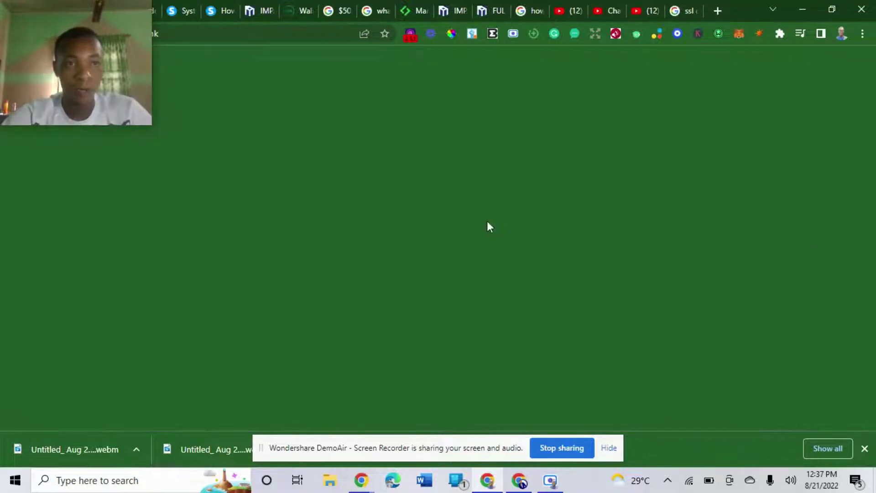
{"action": "mouse_move", "coordinate": [115, 38]}
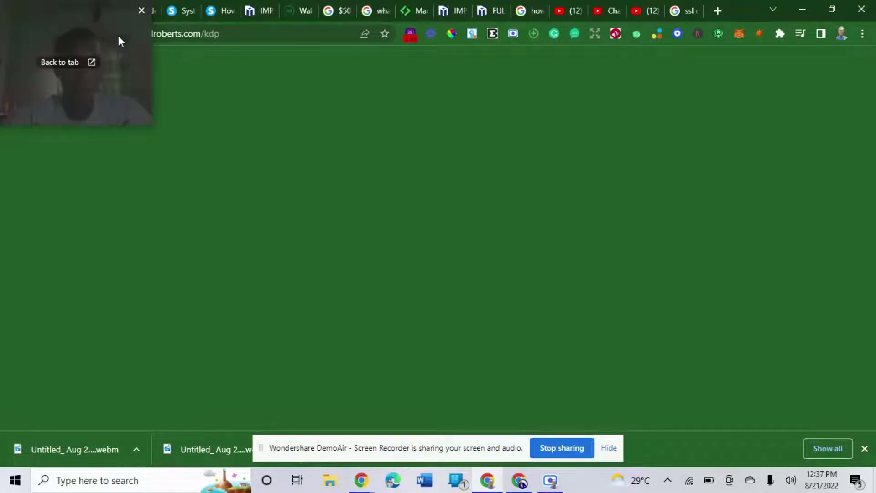
{"action": "left_click_drag", "start_coordinate": [115, 41], "coordinate": [829, 352]}
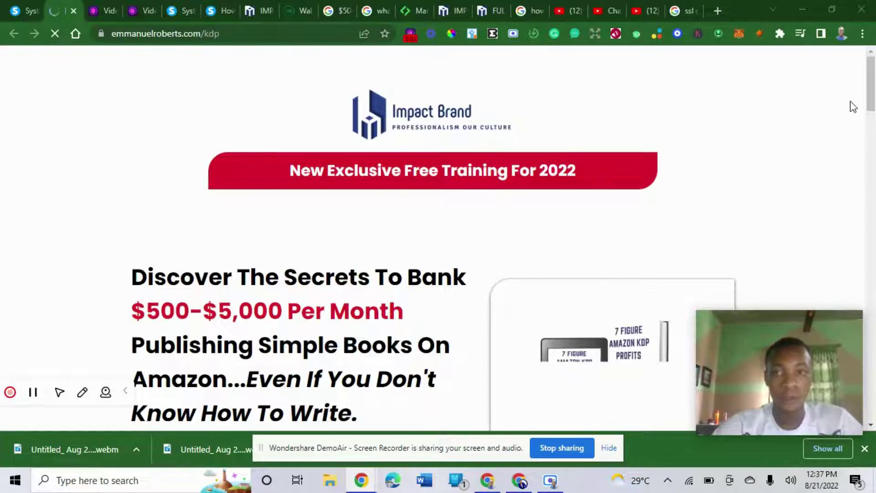
{"action": "scroll", "coordinate": [872, 116], "scroll_direction": "down", "scroll_amount": 4}
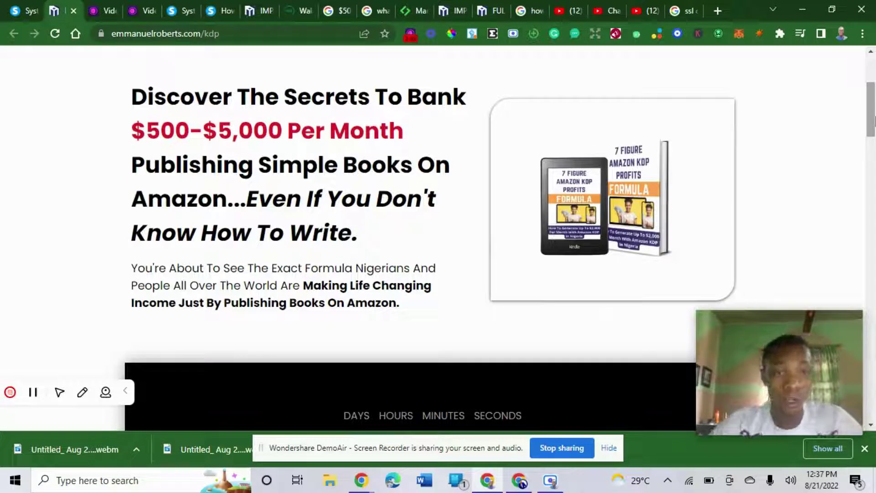
{"action": "left_click_drag", "start_coordinate": [873, 121], "coordinate": [873, 171]}
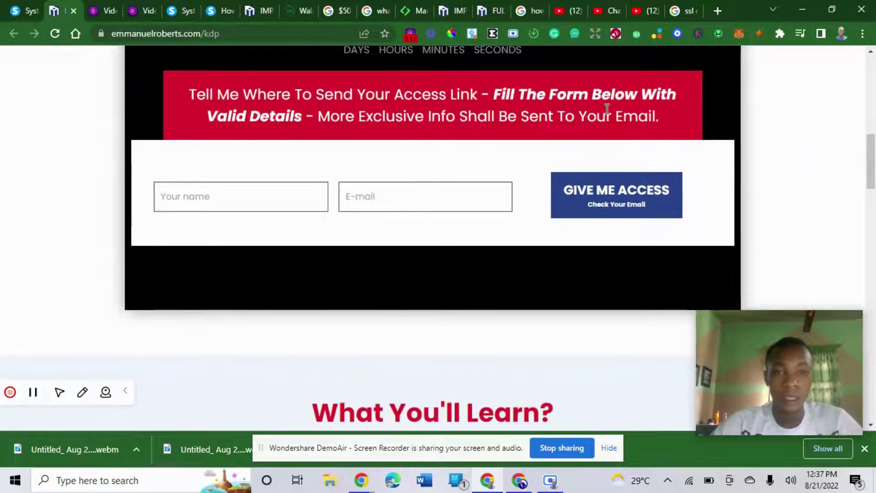
{"action": "left_click", "coordinate": [227, 200]}
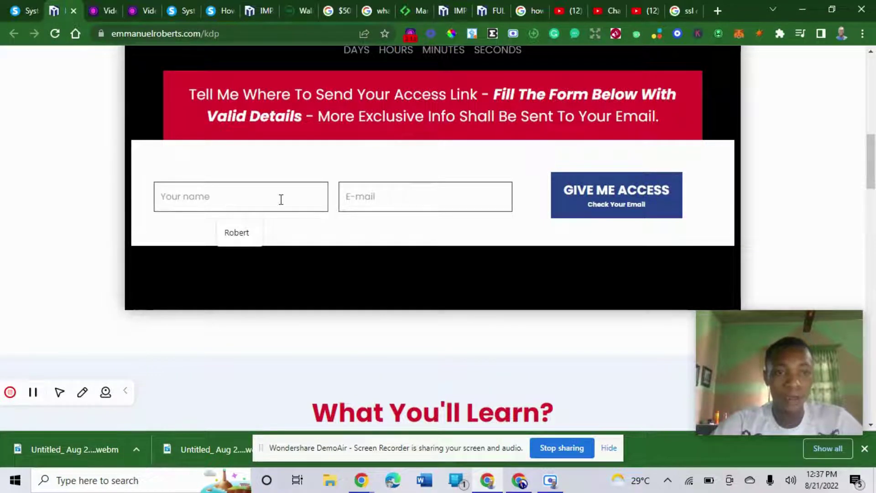
{"action": "left_click_drag", "start_coordinate": [869, 177], "coordinate": [874, 93]}
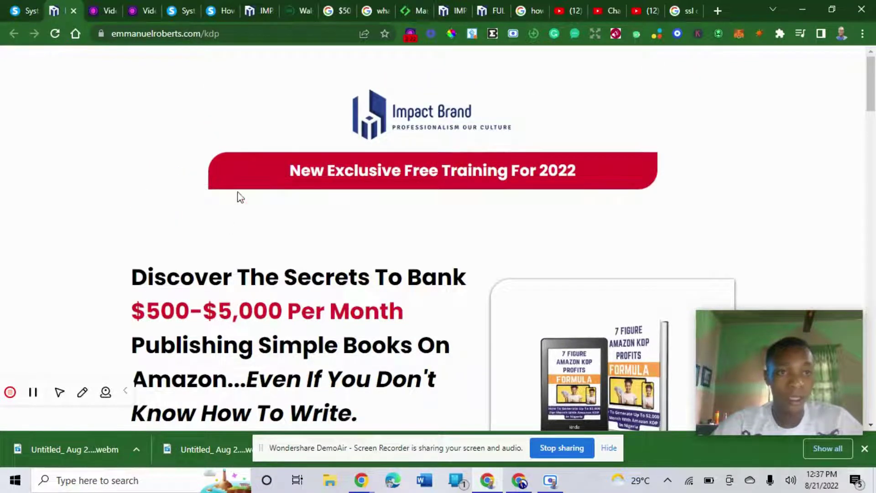
{"action": "left_click", "coordinate": [14, 8]}
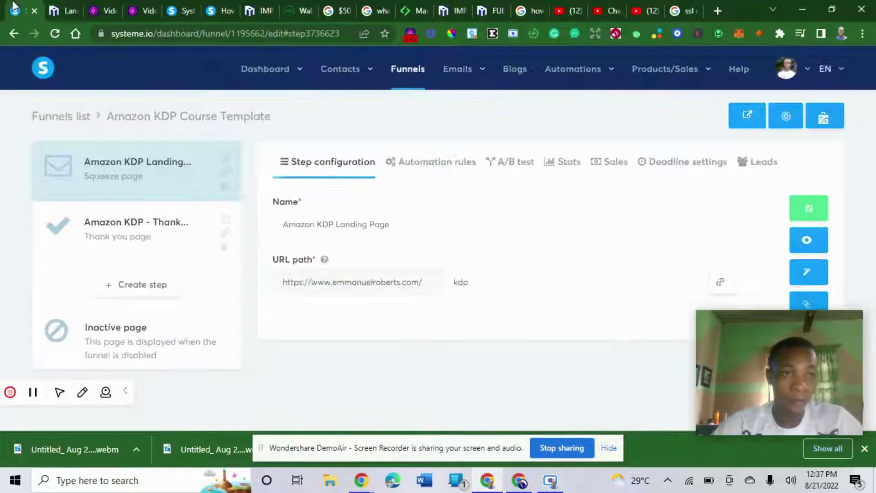
Create and save a funnel step named AMAZON KDP ACCESS of type Opt-in thank you page
{"action": "left_click", "coordinate": [147, 287]}
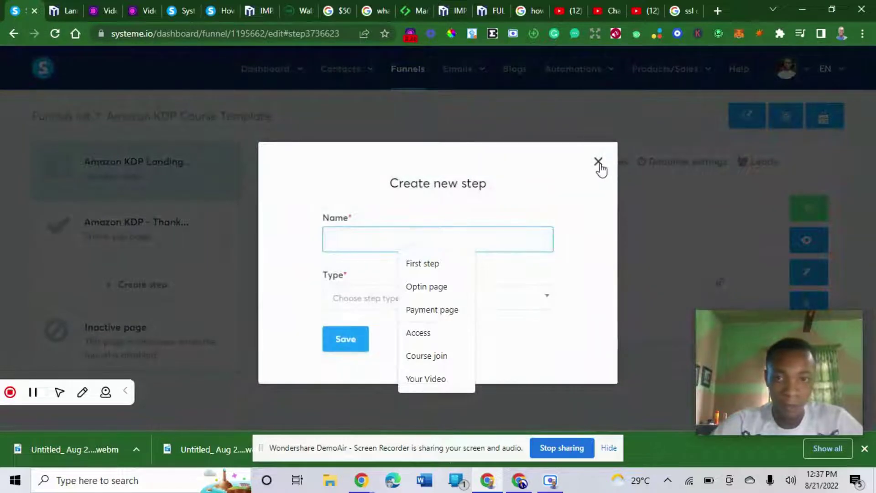
{"action": "left_click", "coordinate": [598, 162]}
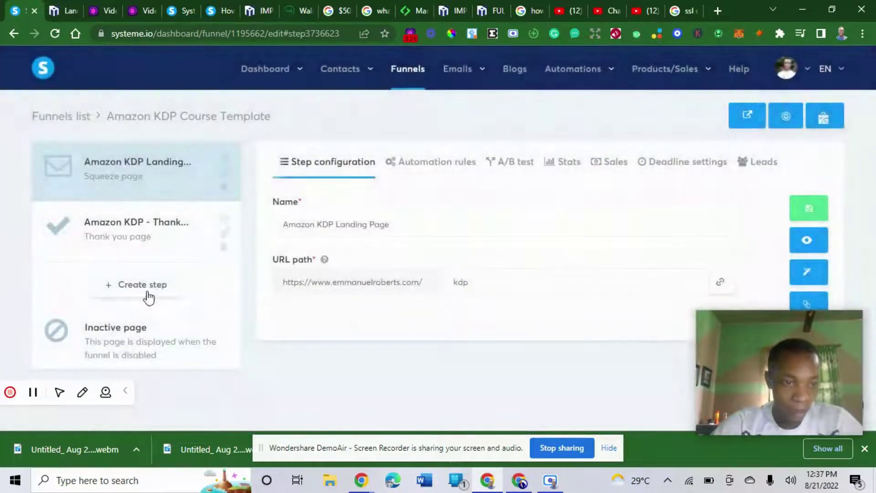
{"action": "left_click", "coordinate": [147, 292]}
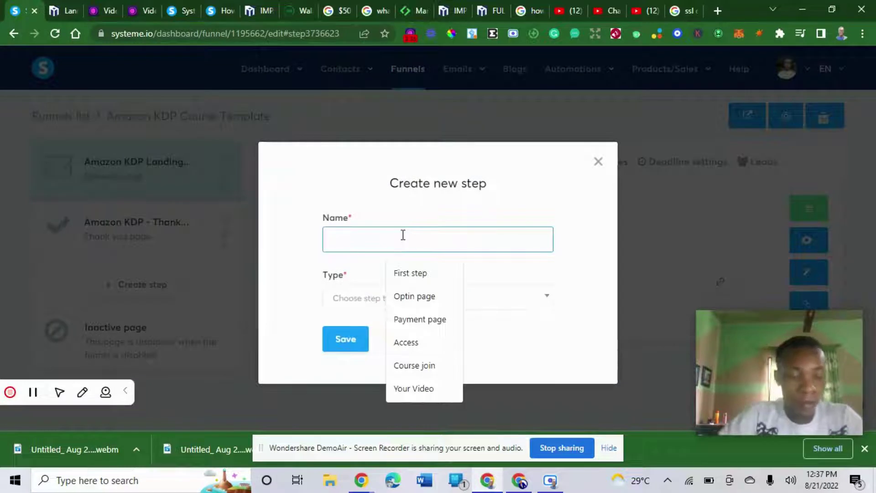
{"action": "type", "text": "AMAZON KDP ACCESS"}
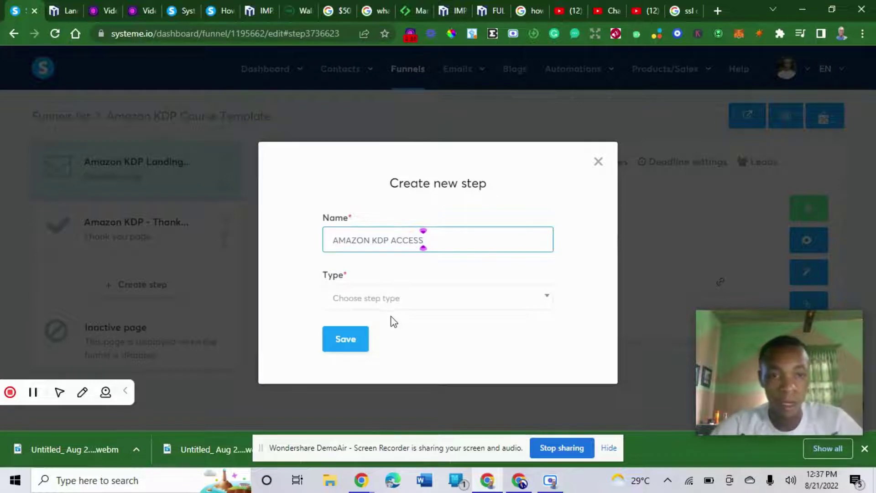
{"action": "left_click", "coordinate": [394, 305]}
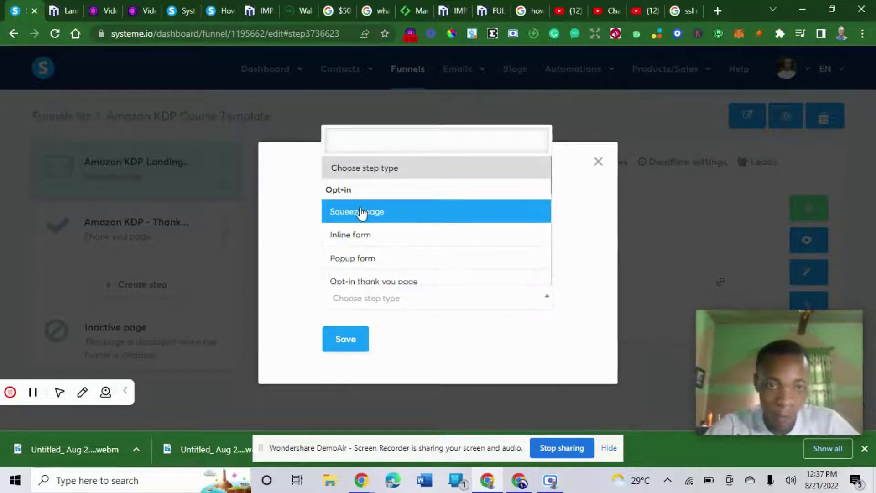
{"action": "scroll", "coordinate": [436, 219], "scroll_direction": "down", "scroll_amount": 2}
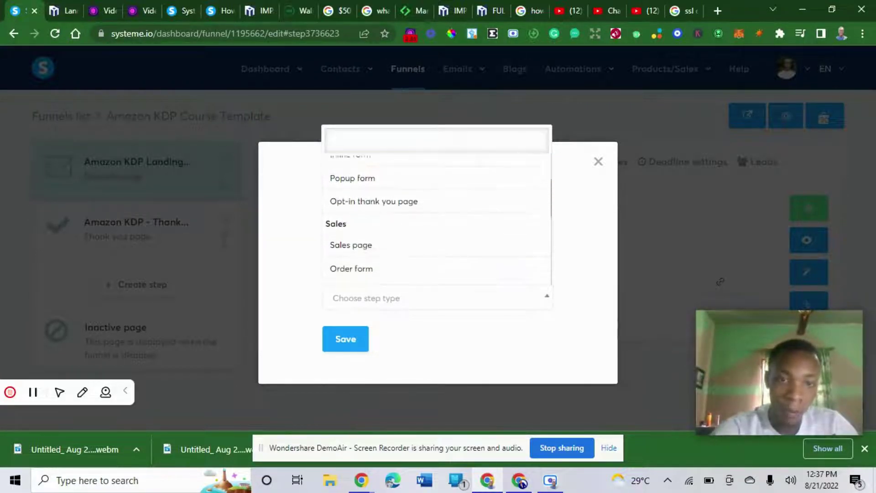
{"action": "scroll", "coordinate": [436, 219], "scroll_direction": "up", "scroll_amount": 2}
{"action": "scroll", "coordinate": [436, 219], "scroll_direction": "down", "scroll_amount": 2}
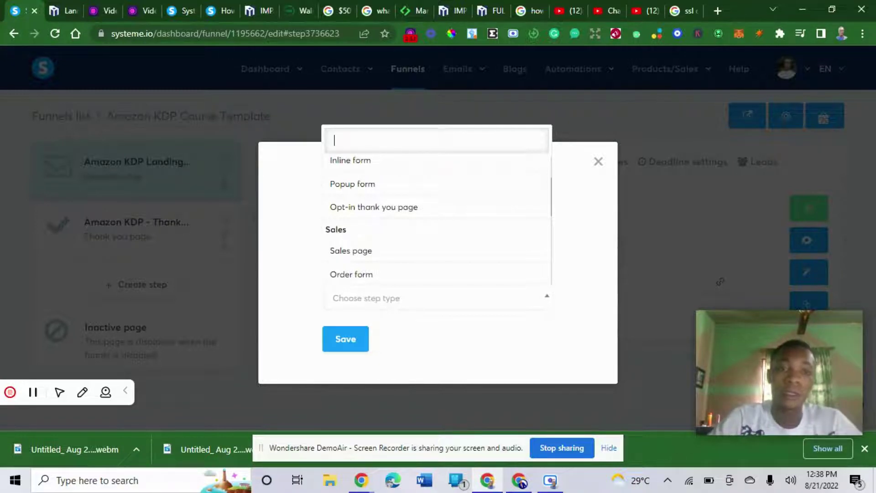
{"action": "scroll", "coordinate": [436, 219], "scroll_direction": "up", "scroll_amount": 2}
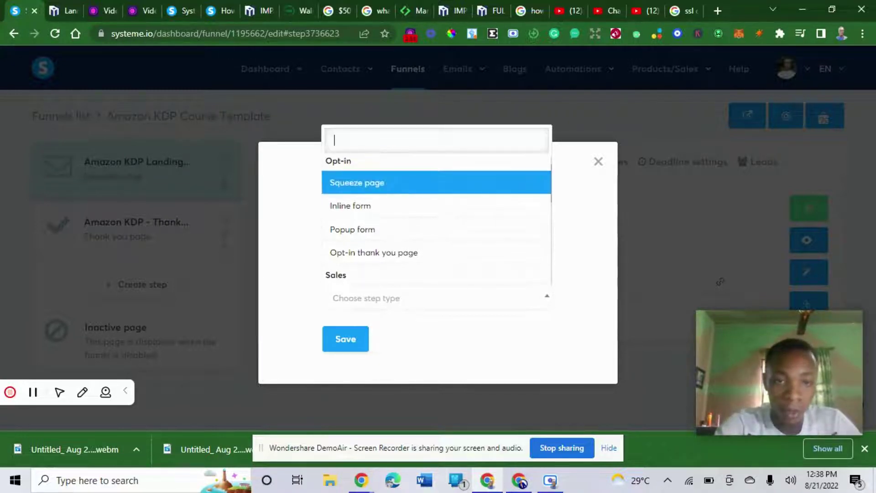
{"action": "left_click", "coordinate": [373, 252]}
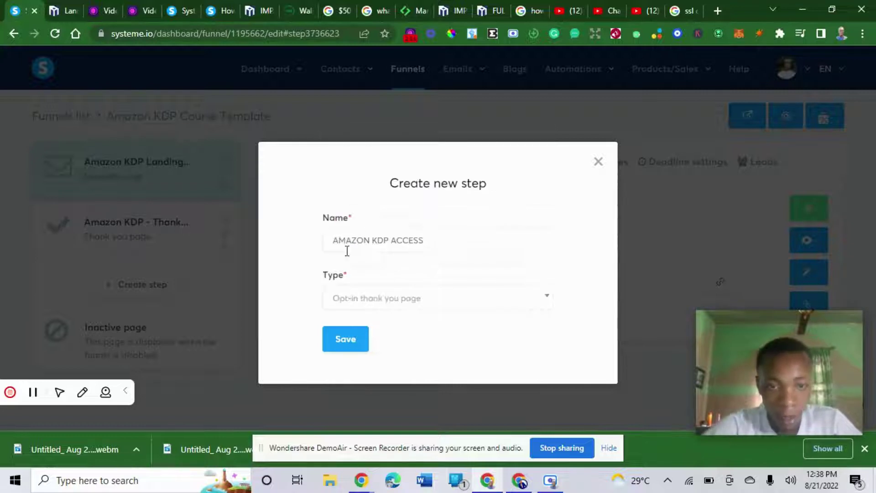
{"action": "left_click", "coordinate": [379, 298]}
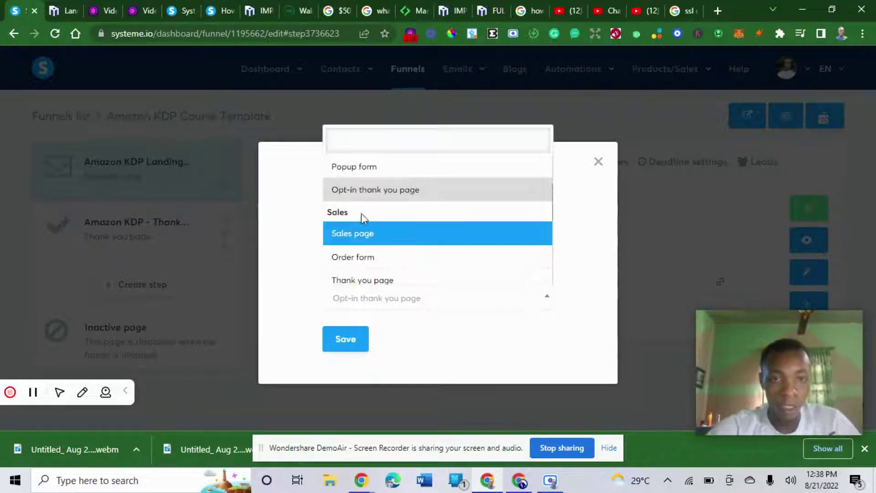
{"action": "left_click", "coordinate": [351, 344]}
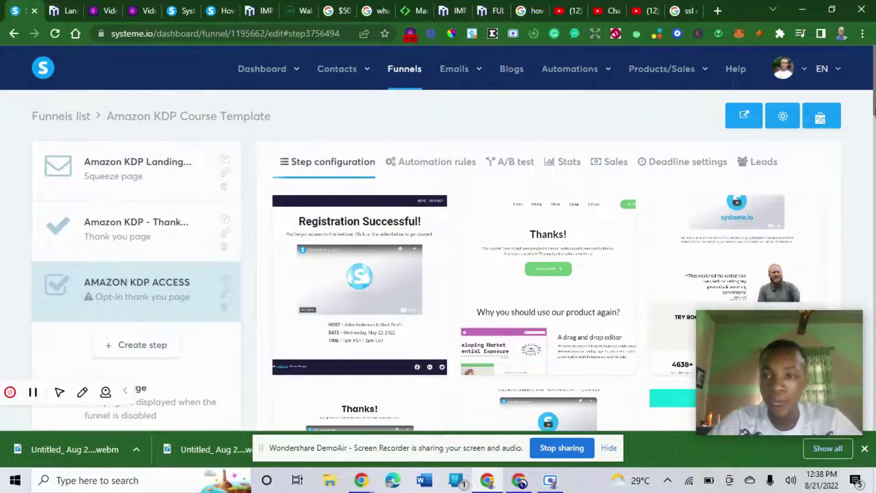
Browse the template gallery and pick a Thank You template for the AMAZON KDP ACCESS step
{"action": "scroll", "coordinate": [438, 238], "scroll_direction": "down", "scroll_amount": 3}
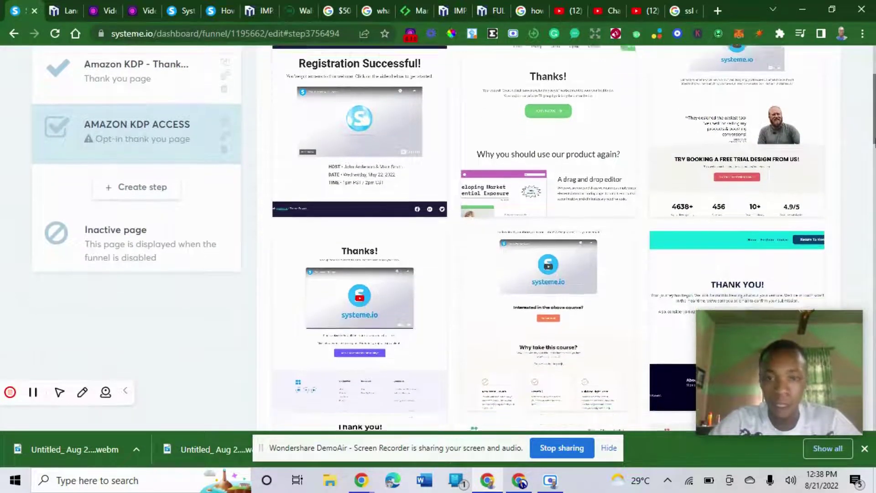
{"action": "scroll", "coordinate": [438, 238], "scroll_direction": "down", "scroll_amount": 5}
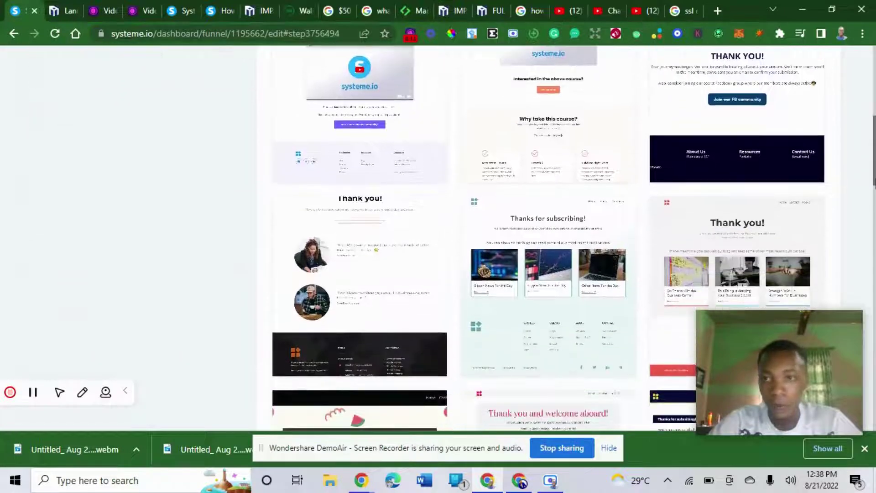
{"action": "scroll", "coordinate": [438, 237], "scroll_direction": "down", "scroll_amount": 4}
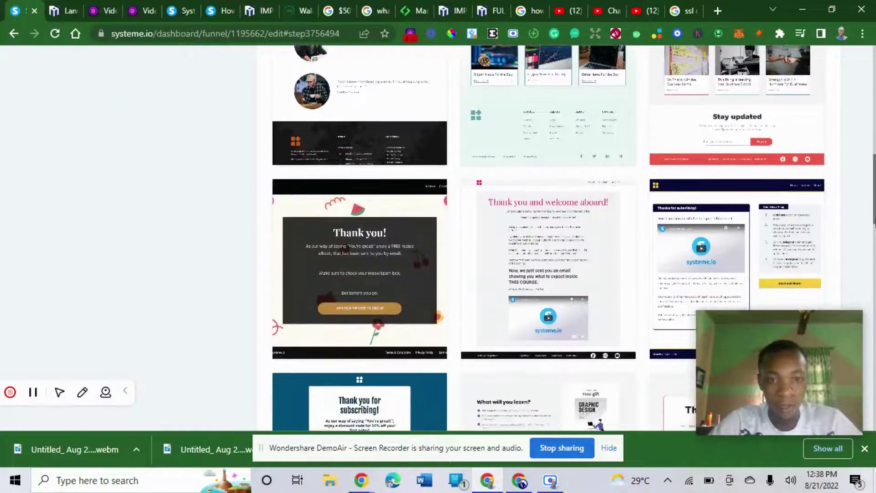
{"action": "scroll", "coordinate": [873, 169], "scroll_direction": "up", "scroll_amount": 7}
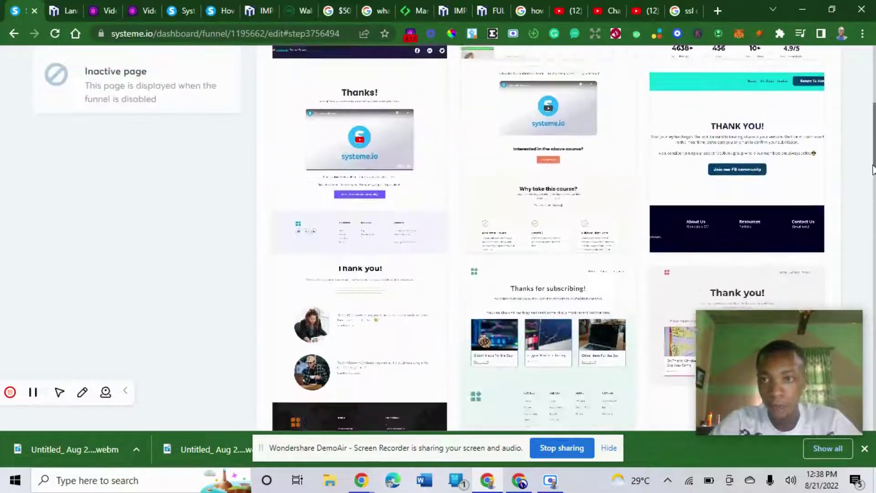
{"action": "mouse_move", "coordinate": [706, 212]}
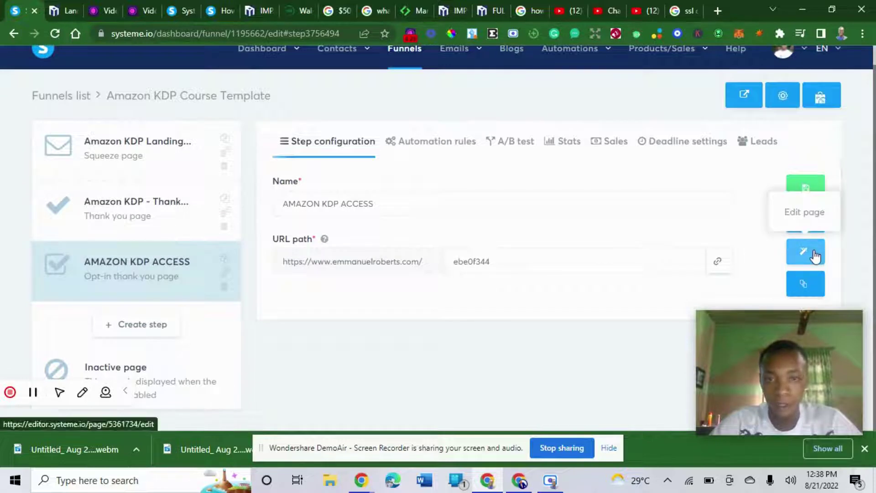
In the page editor, delete the Return To Homepage button and the Home, Portfolio, Contact menu
{"action": "left_click", "coordinate": [815, 251]}
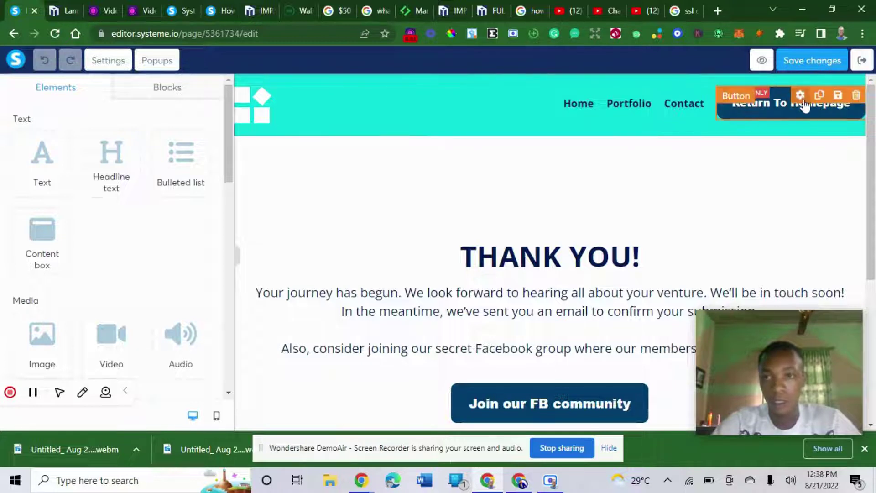
{"action": "left_click", "coordinate": [856, 96]}
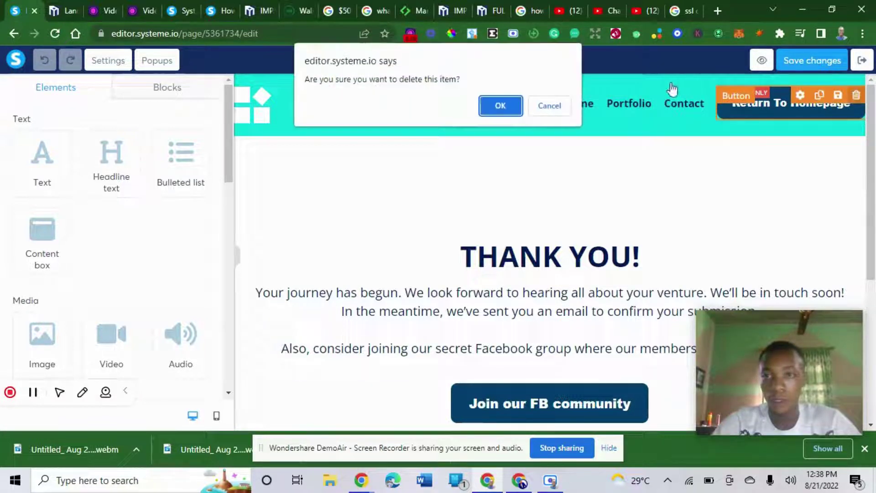
{"action": "left_click", "coordinate": [518, 109]}
{"action": "left_click", "coordinate": [695, 105]}
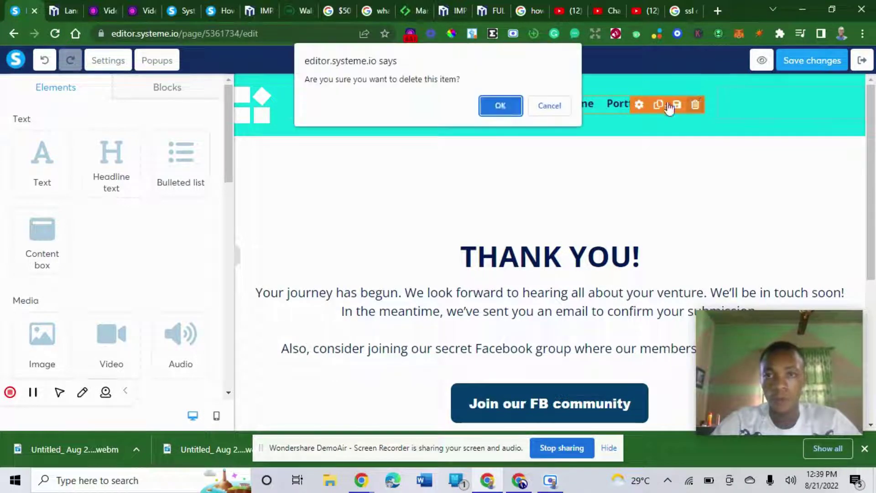
{"action": "left_click", "coordinate": [493, 106]}
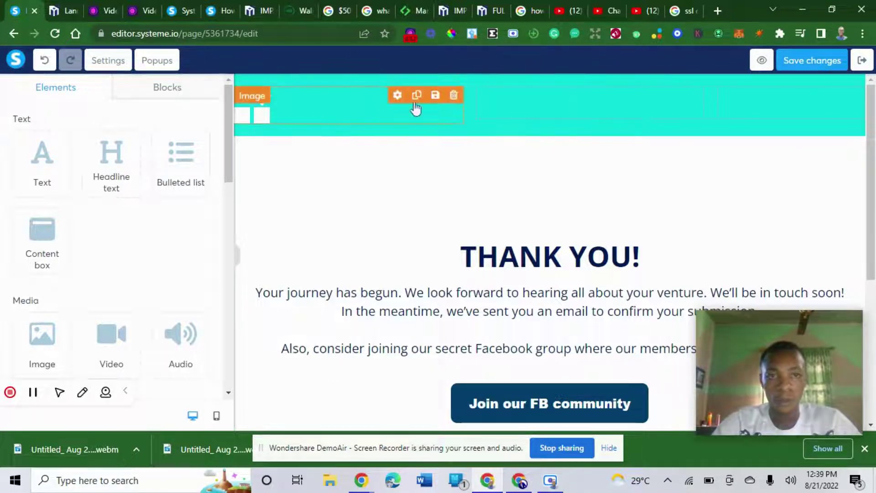
Swap the header logo for the uploaded mylogo1.png image and resize it from 300 to 147
{"action": "left_click", "coordinate": [265, 121]}
{"action": "left_click", "coordinate": [198, 143]}
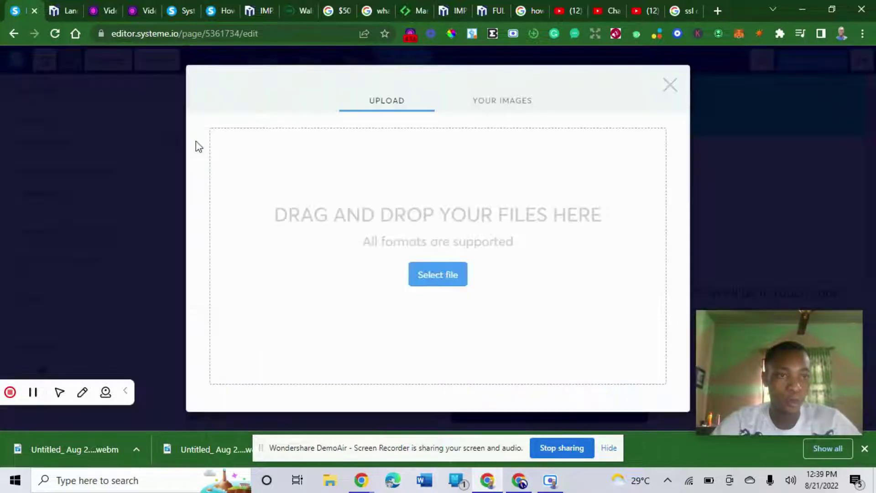
{"action": "left_click", "coordinate": [484, 108]}
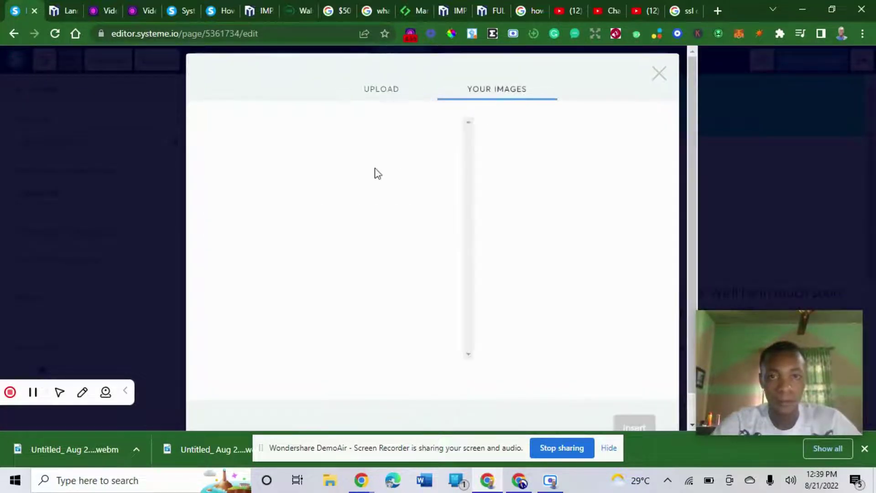
{"action": "left_click_drag", "start_coordinate": [469, 180], "coordinate": [458, 274]}
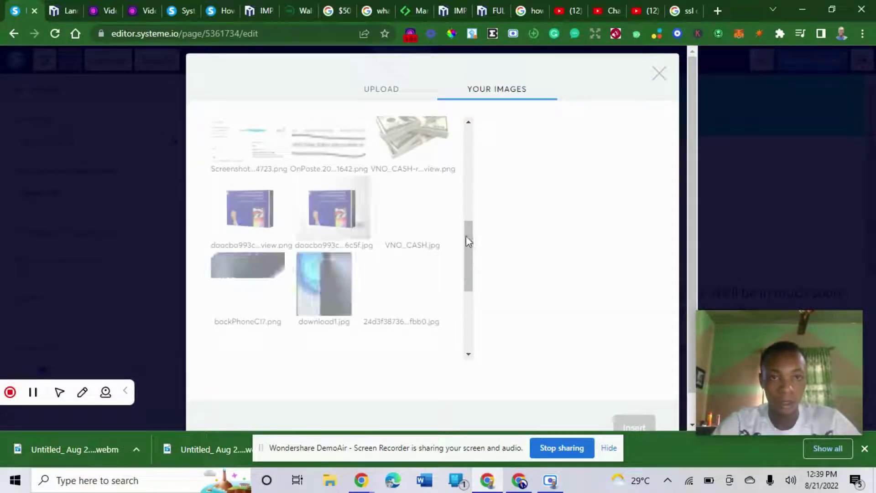
{"action": "scroll", "coordinate": [465, 237], "scroll_direction": "down", "scroll_amount": 5}
{"action": "left_click_drag", "start_coordinate": [469, 248], "coordinate": [460, 361]}
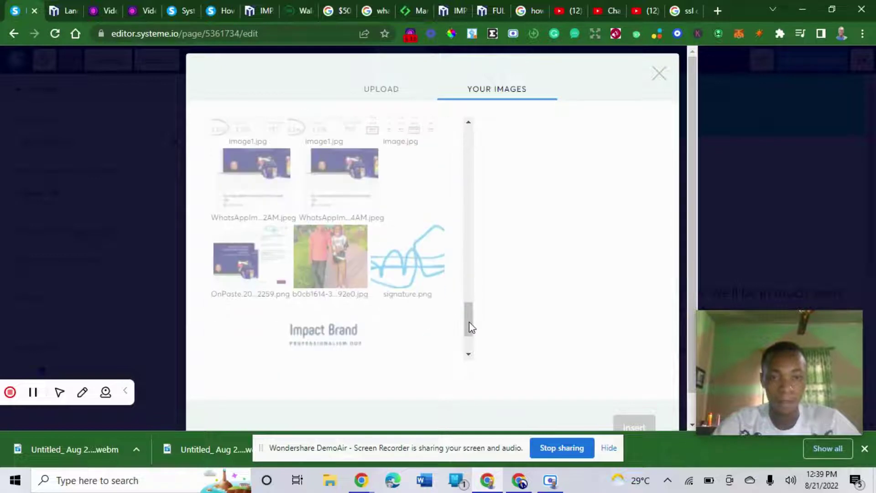
{"action": "scroll", "coordinate": [469, 321], "scroll_direction": "down", "scroll_amount": 3}
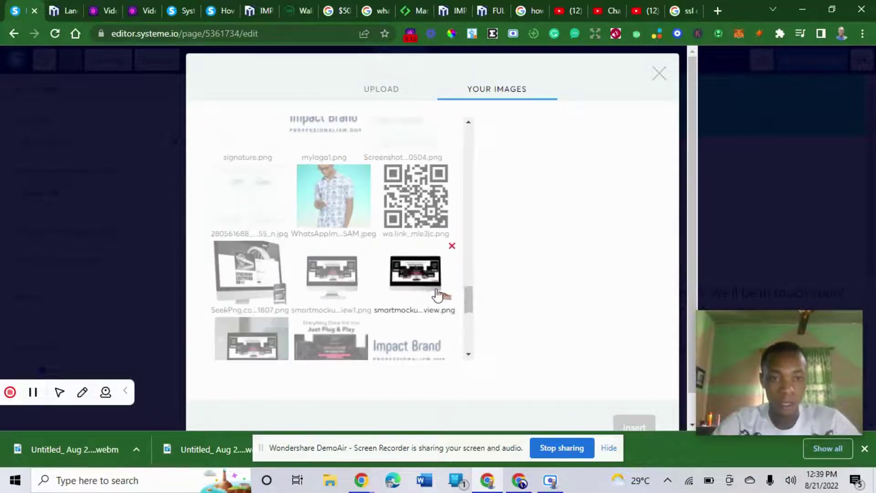
{"action": "left_click", "coordinate": [347, 142]}
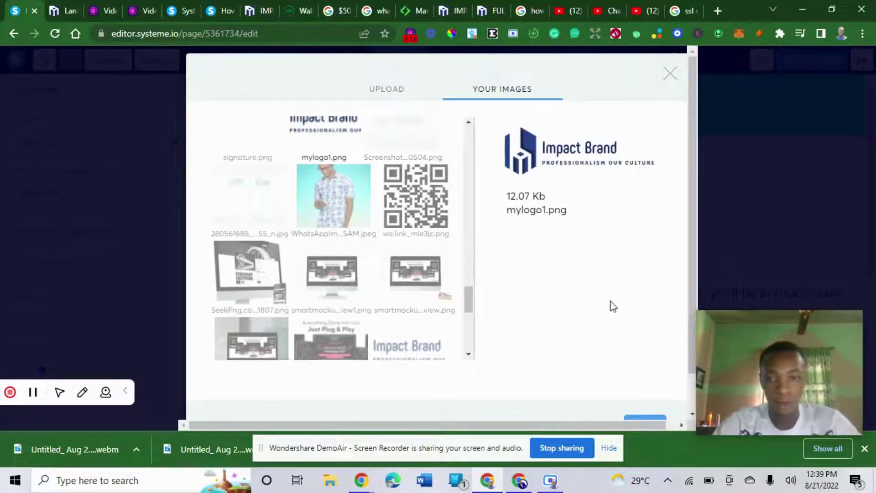
{"action": "left_click", "coordinate": [641, 420]}
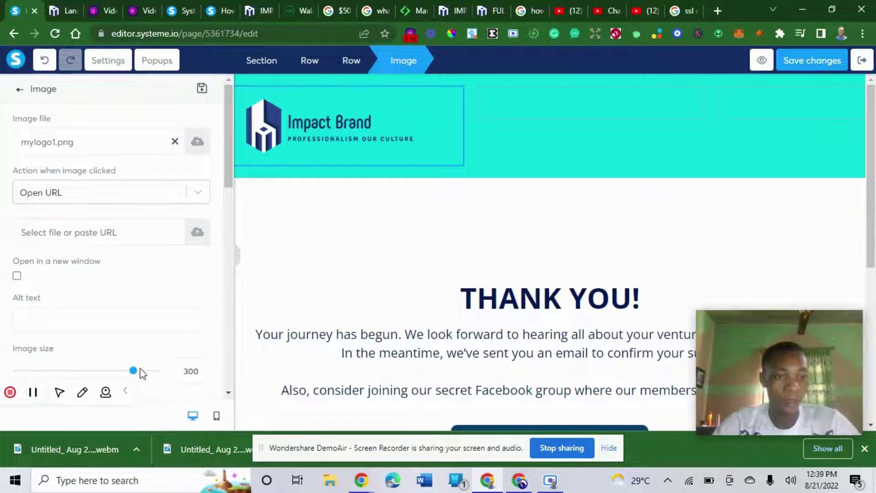
{"action": "left_click_drag", "start_coordinate": [125, 373], "coordinate": [75, 363]}
Add a headline above THANK YOU! reading 'CONGRATULATION FOR YOUR PURCHASE', fixing a typo
{"action": "left_click", "coordinate": [506, 214]}
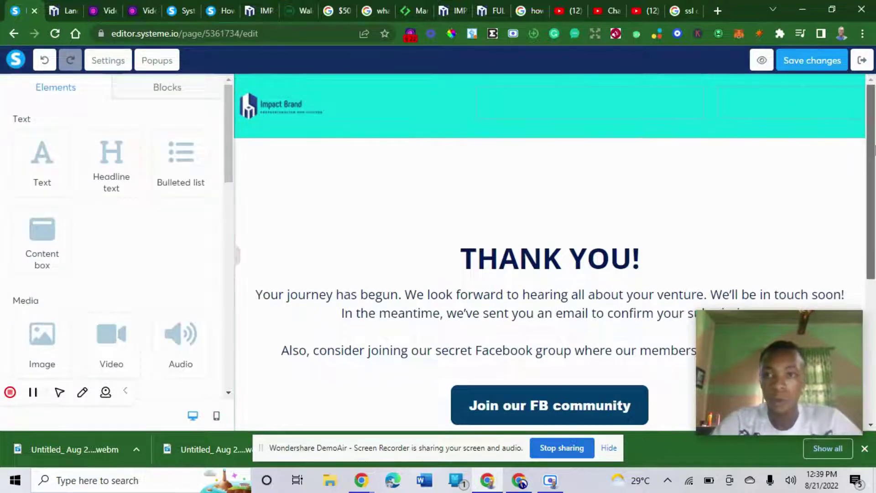
{"action": "scroll", "coordinate": [875, 176], "scroll_direction": "down", "scroll_amount": 1}
{"action": "scroll", "coordinate": [874, 176], "scroll_direction": "down", "scroll_amount": 1}
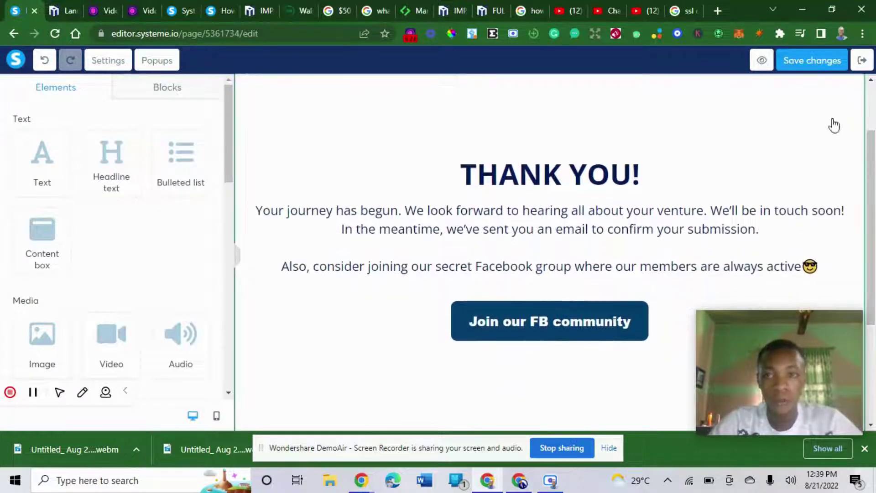
{"action": "scroll", "coordinate": [871, 155], "scroll_direction": "up", "scroll_amount": 1}
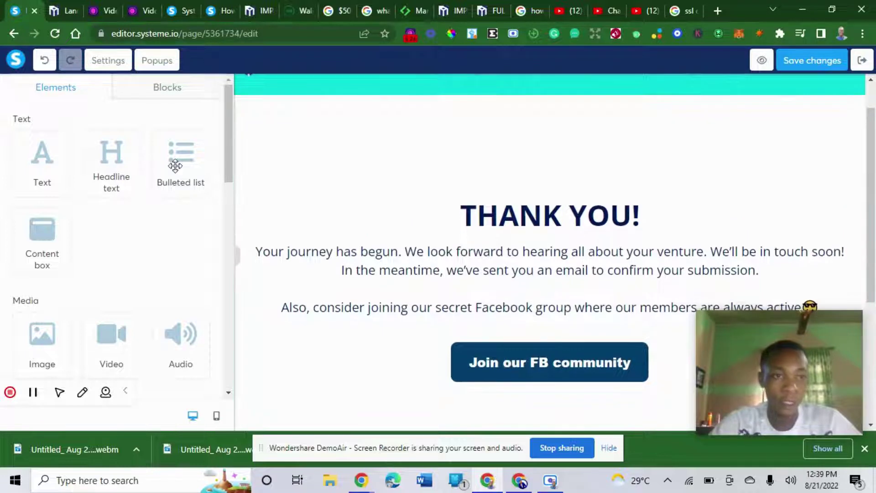
{"action": "left_click_drag", "start_coordinate": [112, 175], "coordinate": [522, 125]}
{"action": "triple_click", "coordinate": [511, 159]}
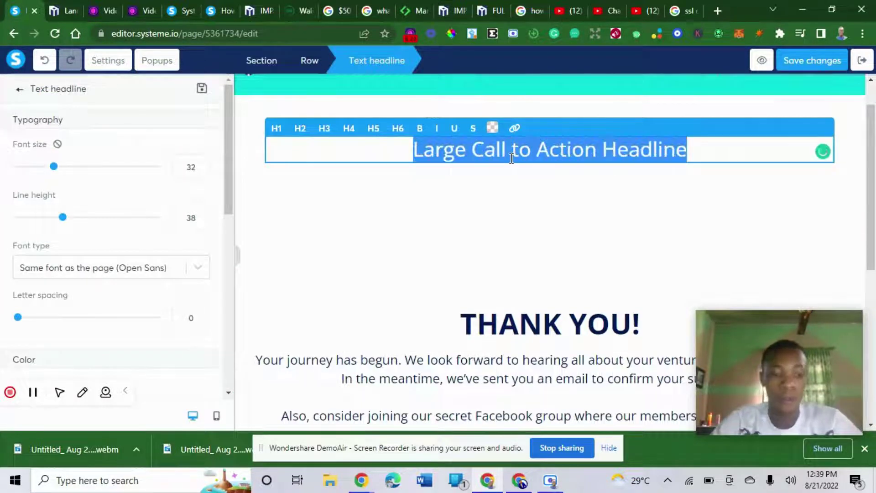
{"action": "type", "text": "CON"}
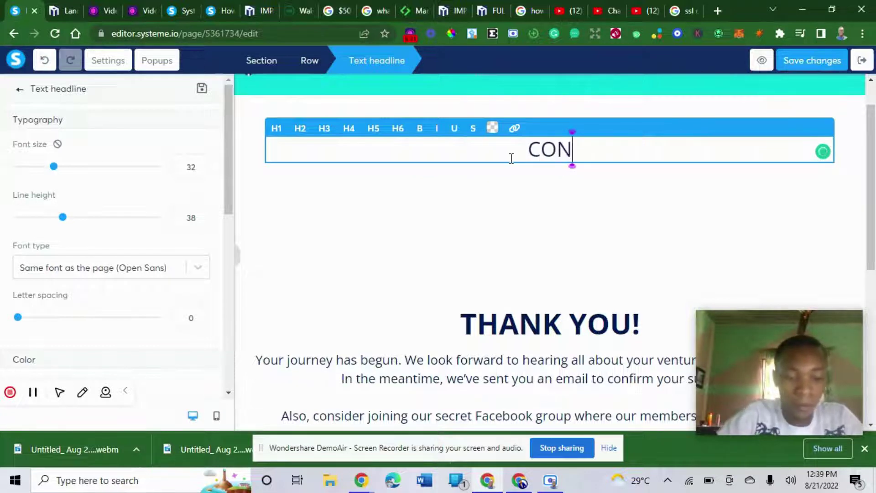
{"action": "type", "text": "GRATULA"}
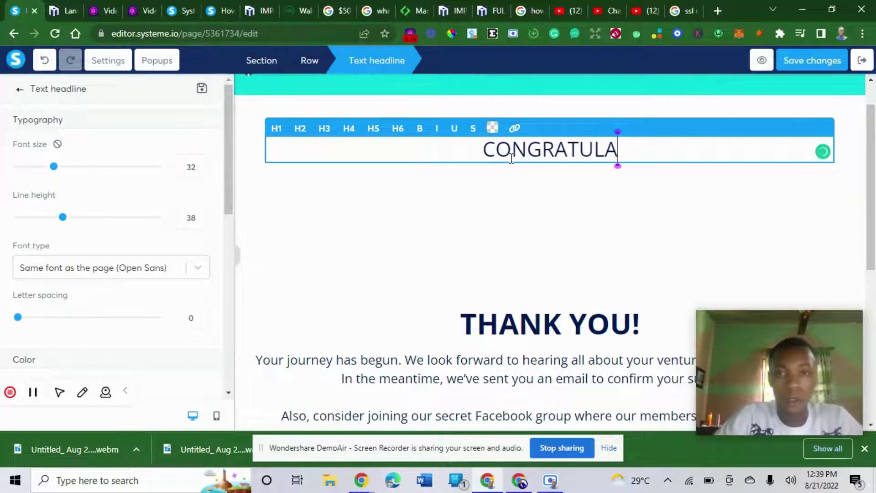
{"action": "type", "text": "TION "}
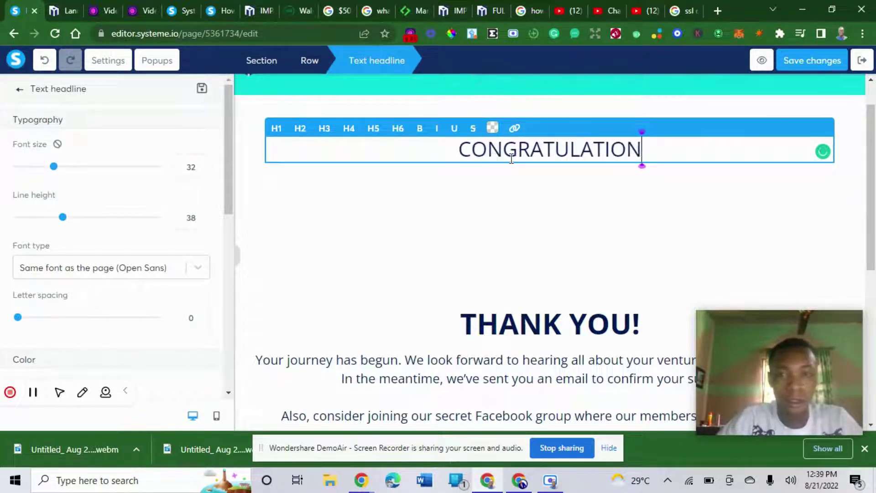
{"action": "type", "text": "FOR YUOUR"}
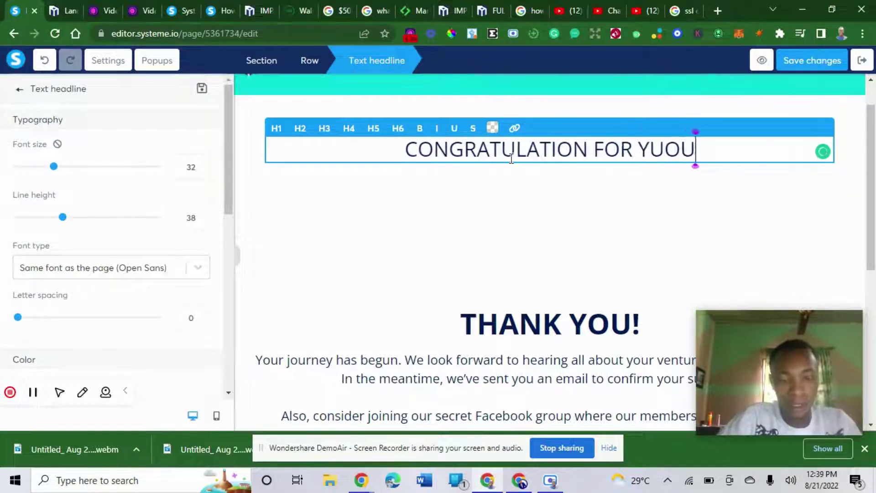
{"action": "key", "text": "BackSpace"}
{"action": "key", "text": "BackSpace"}
{"action": "key", "text": "BackSpace"}
{"action": "key", "text": "BackSpace"}
{"action": "key", "text": "BackSpace"}
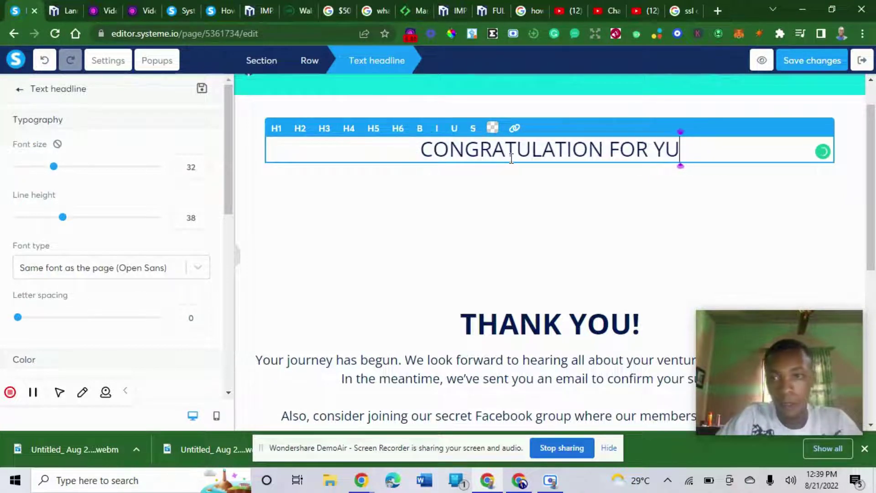
{"action": "type", "text": "OUR "}
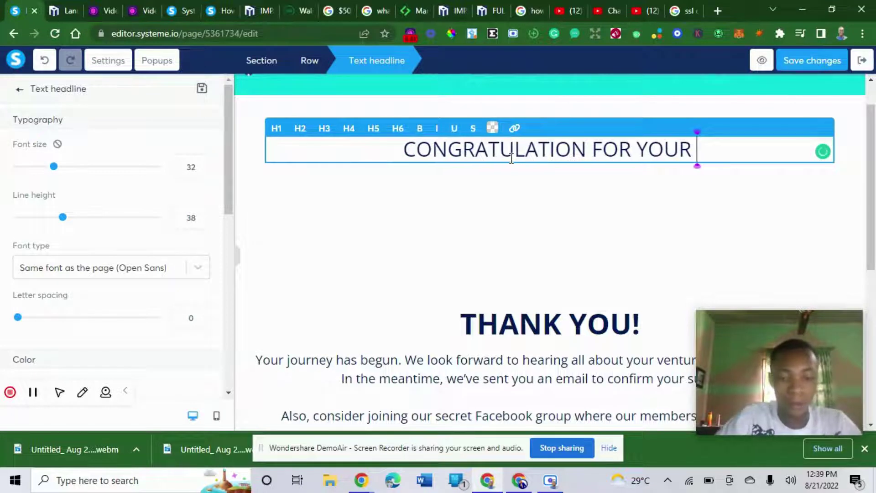
{"action": "type", "text": "PURCHASE"}
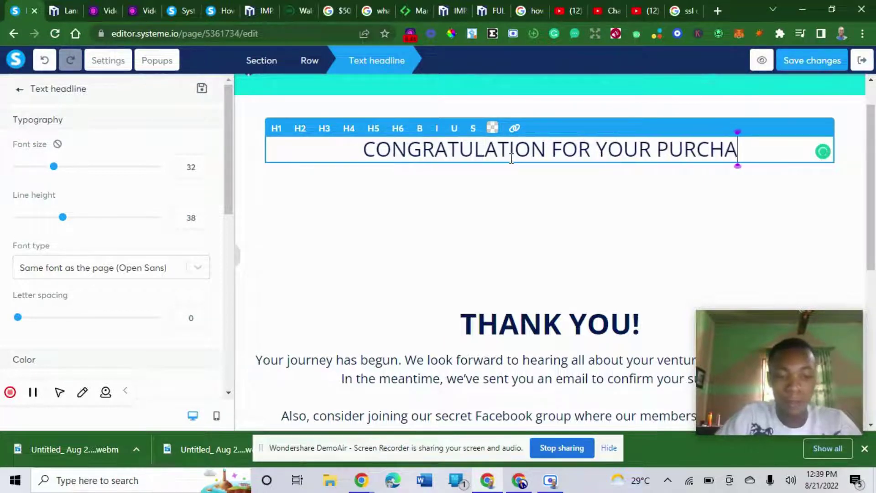
{"action": "left_click", "coordinate": [440, 237]}
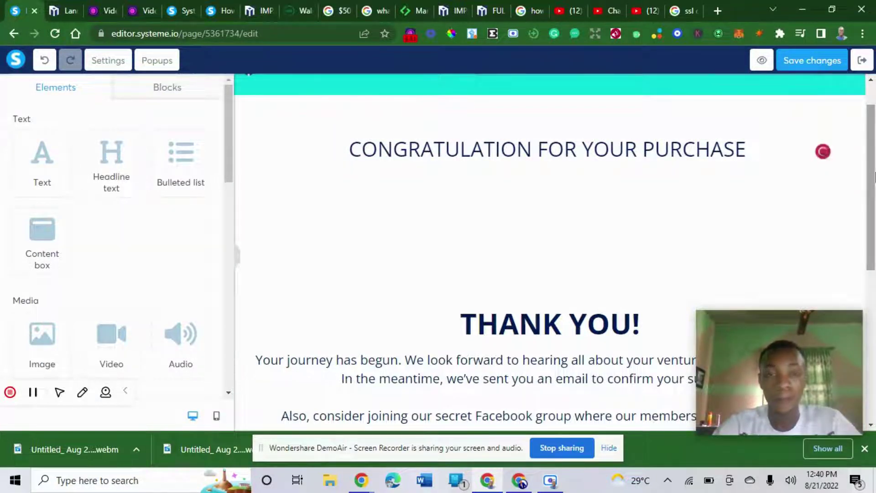
Correct the headline to 'CONGRATULATIONS FOR YOUR PURCHASE' by adding the missing S
{"action": "left_click_drag", "start_coordinate": [874, 176], "coordinate": [874, 203]}
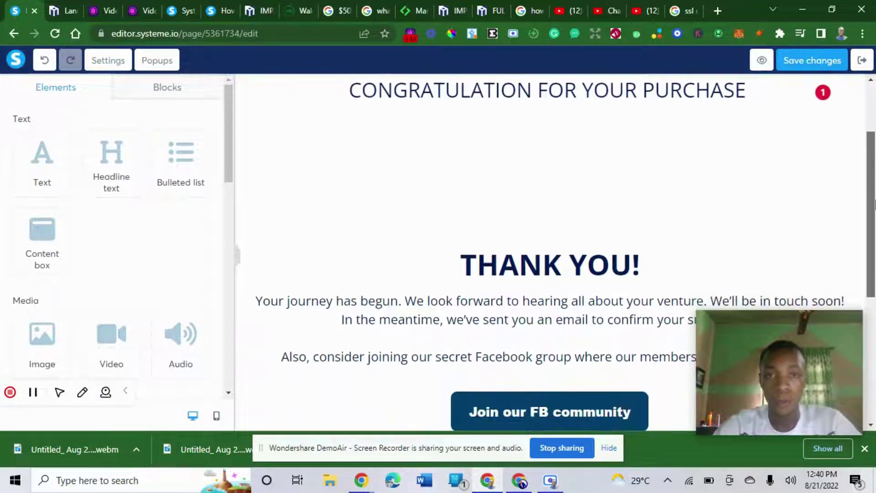
{"action": "left_click", "coordinate": [534, 88]}
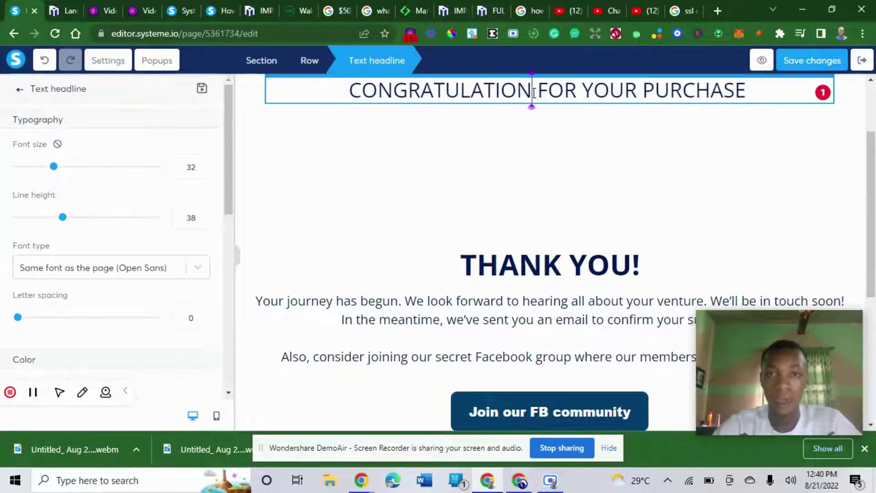
{"action": "type", "text": "S"}
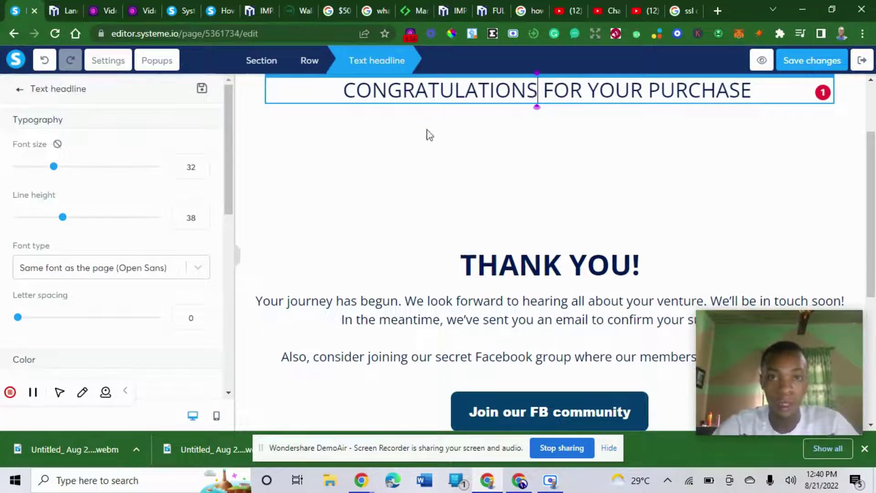
{"action": "left_click", "coordinate": [548, 141]}
{"action": "left_click_drag", "start_coordinate": [874, 192], "coordinate": [875, 313]}
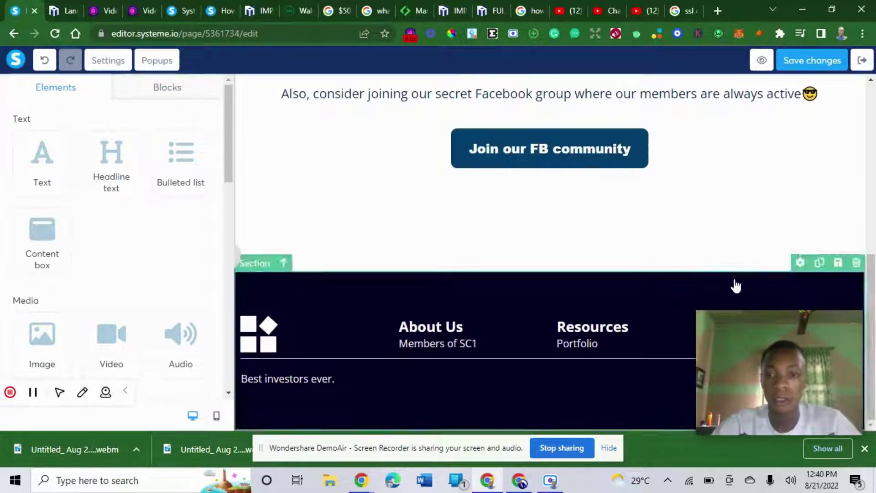
Delete the dark About Us / Resources / Contact Us footer section at the page bottom
{"action": "left_click_drag", "start_coordinate": [747, 368], "coordinate": [739, 172]}
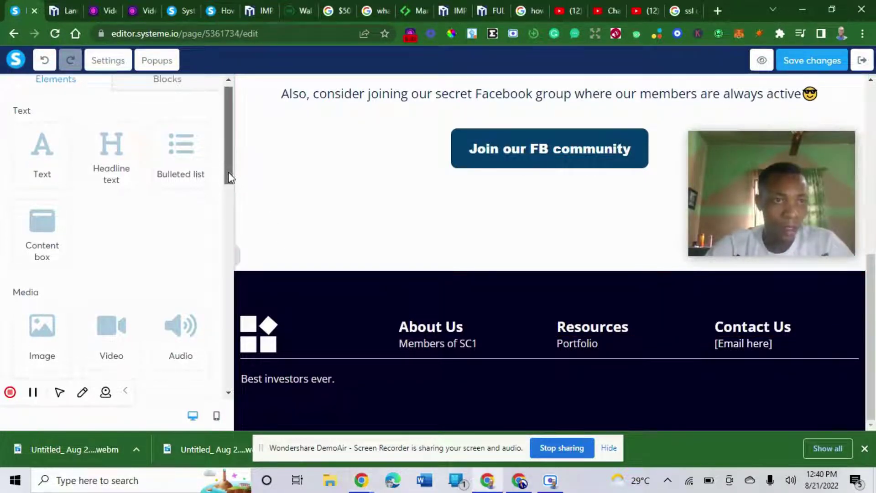
{"action": "left_click", "coordinate": [106, 62]}
{"action": "scroll", "coordinate": [228, 315], "scroll_direction": "down", "scroll_amount": 5}
{"action": "scroll", "coordinate": [219, 365], "scroll_direction": "down", "scroll_amount": 5}
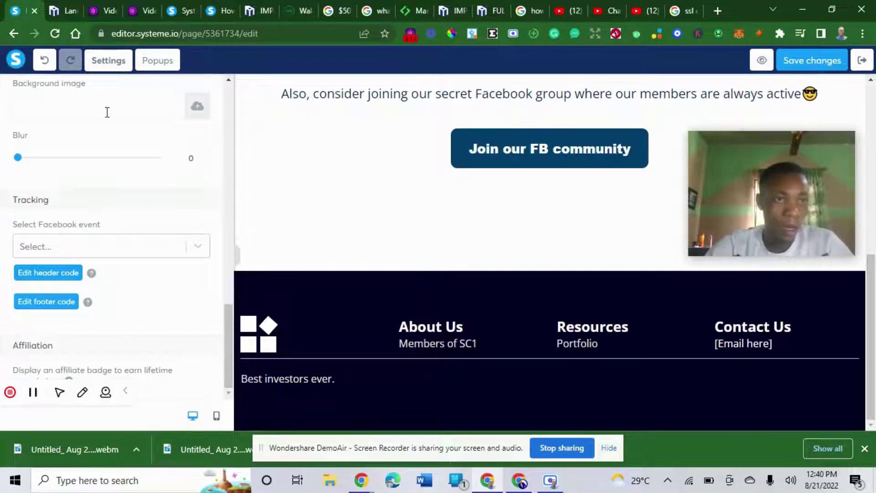
{"action": "left_click", "coordinate": [350, 210]}
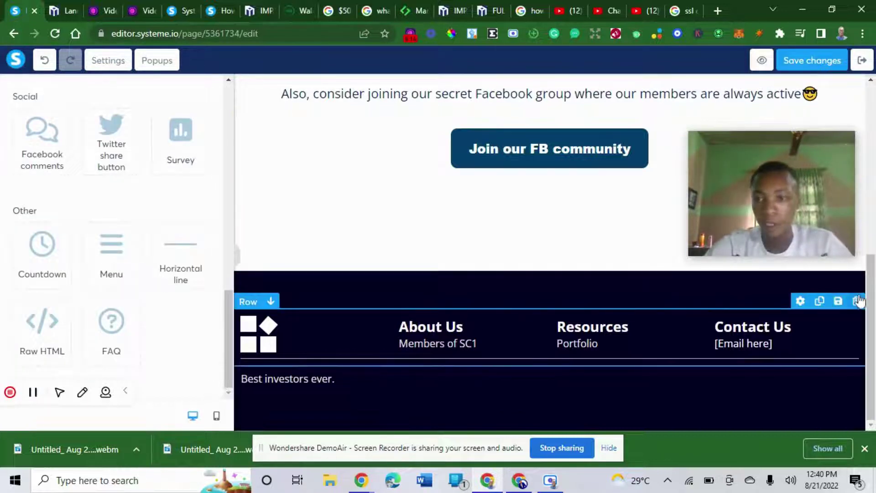
{"action": "left_click", "coordinate": [857, 263]}
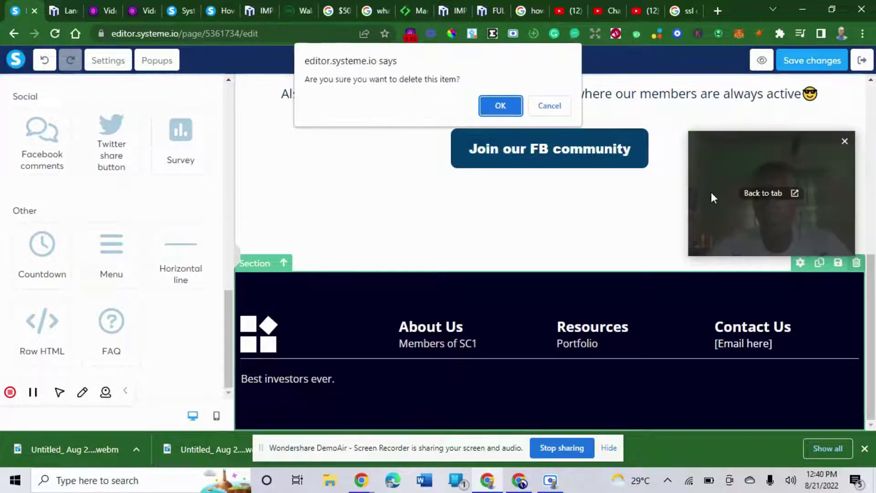
Confirm the footer deletion, then add the saved 'earning disclaimer footer' block to the page
{"action": "left_click", "coordinate": [502, 106]}
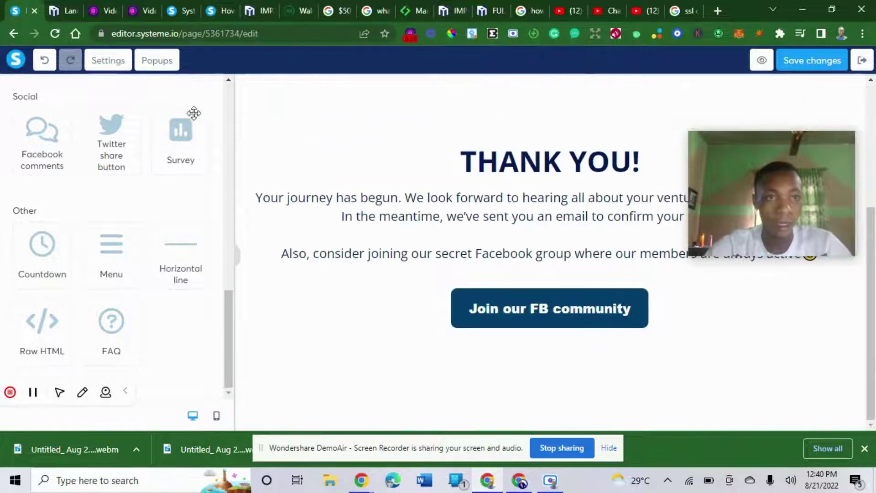
{"action": "left_click_drag", "start_coordinate": [227, 308], "coordinate": [219, 74]}
{"action": "left_click", "coordinate": [185, 92]}
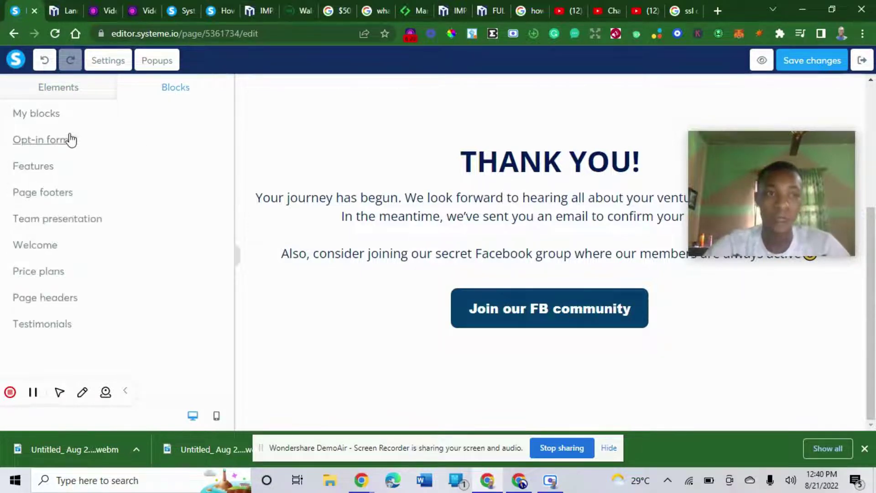
{"action": "left_click", "coordinate": [51, 120]}
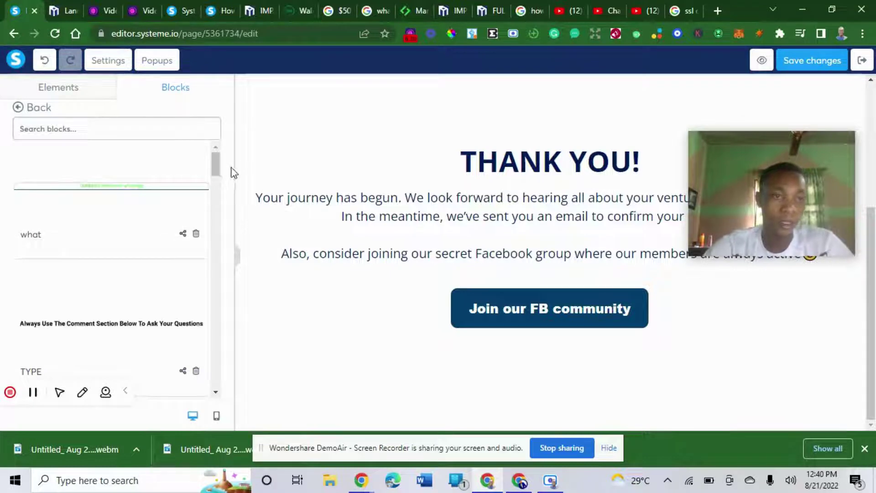
{"action": "left_click_drag", "start_coordinate": [215, 168], "coordinate": [215, 182]}
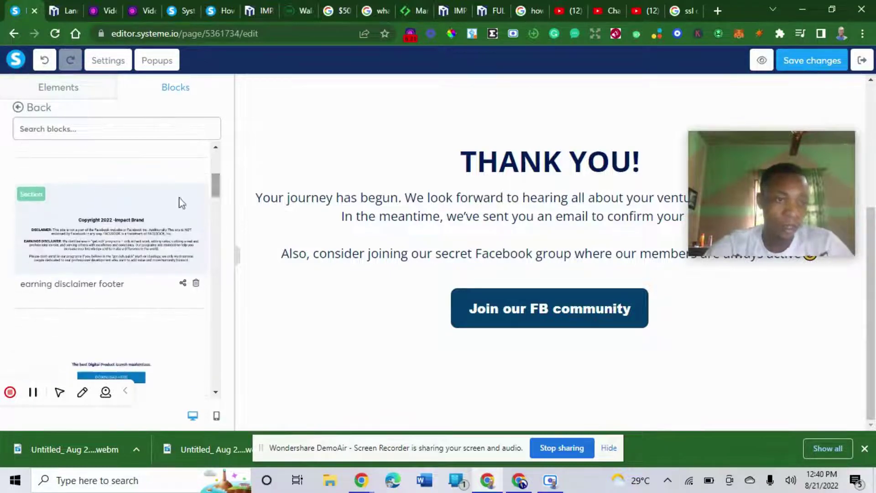
{"action": "left_click", "coordinate": [125, 225]}
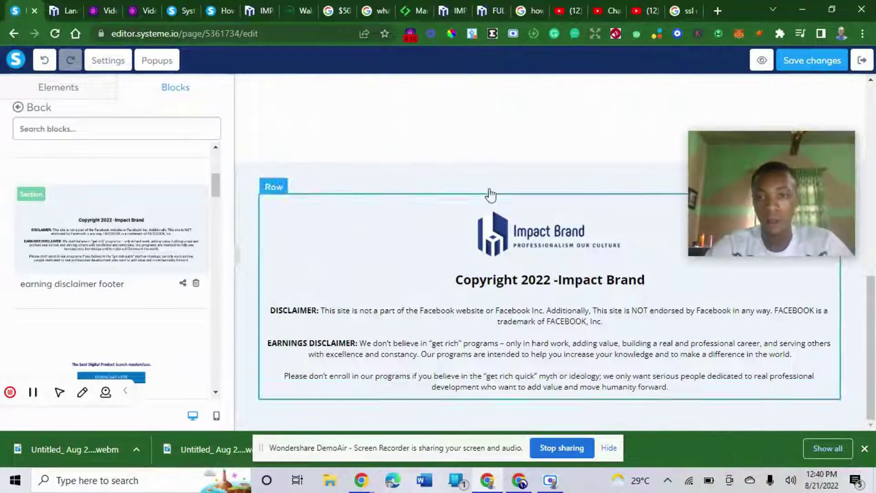
{"action": "left_click_drag", "start_coordinate": [871, 342], "coordinate": [874, 162]}
{"action": "scroll", "coordinate": [408, 168], "scroll_direction": "down", "scroll_amount": 2}
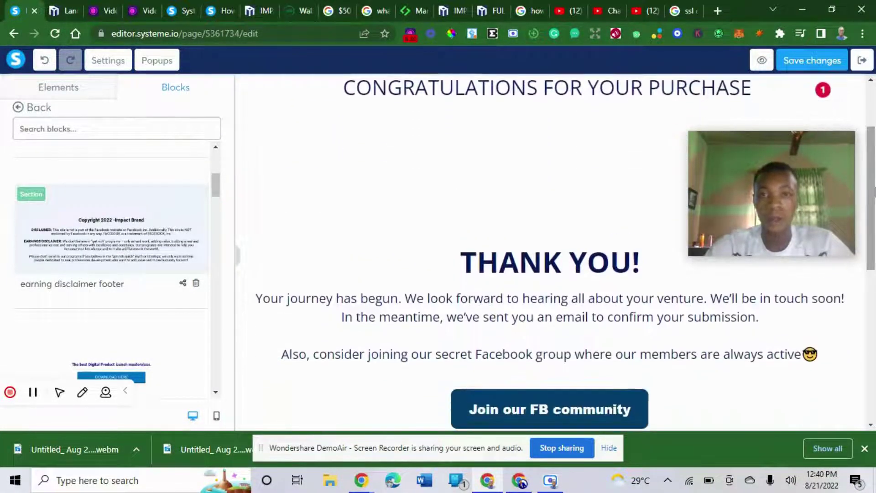
Insert a text element above THANK YOU! reading 'ENTER DETAILS BELOW TO ACCESS YOUR COURSE'
{"action": "left_click", "coordinate": [19, 109]}
{"action": "left_click", "coordinate": [59, 87]}
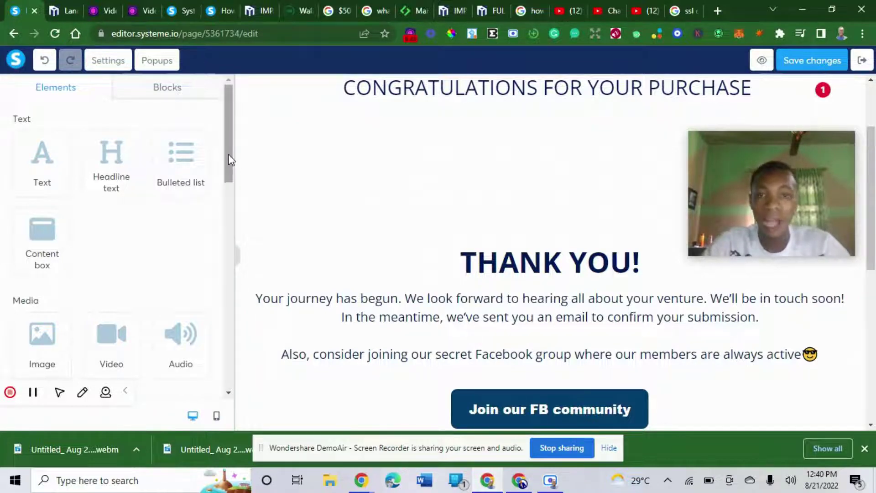
{"action": "left_click_drag", "start_coordinate": [230, 159], "coordinate": [246, 252]}
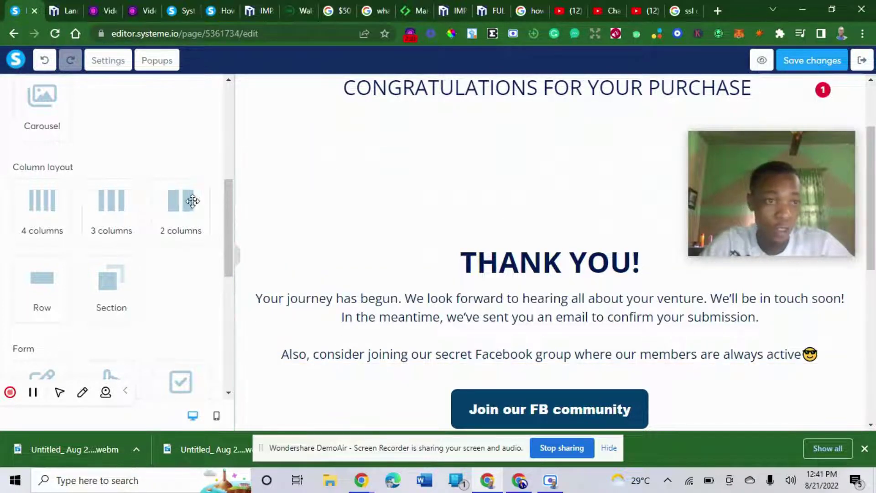
{"action": "left_click_drag", "start_coordinate": [227, 196], "coordinate": [214, 89]}
{"action": "left_click_drag", "start_coordinate": [59, 165], "coordinate": [445, 138]}
{"action": "left_click", "coordinate": [457, 178]}
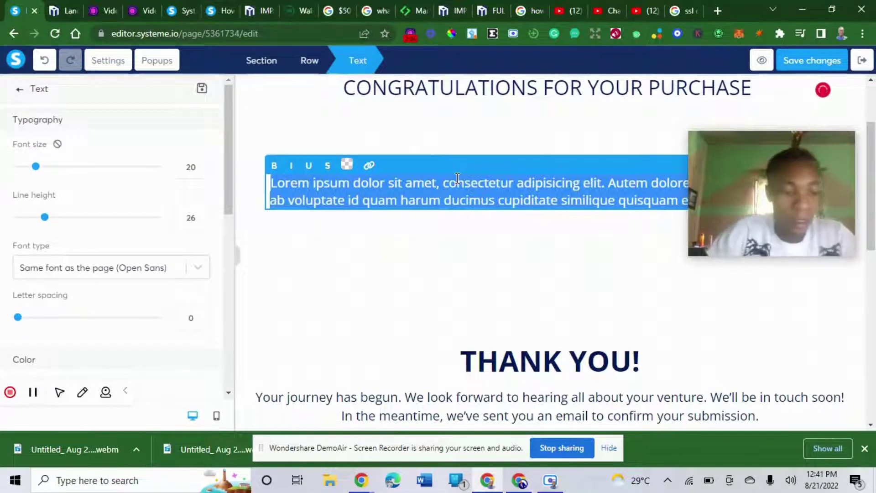
{"action": "type", "text": "ENTER"}
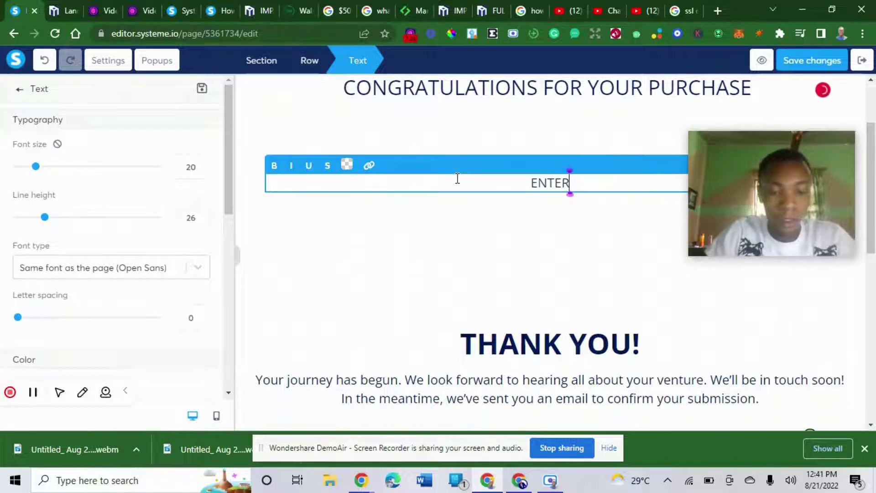
{"action": "type", "text": " DETAIL"}
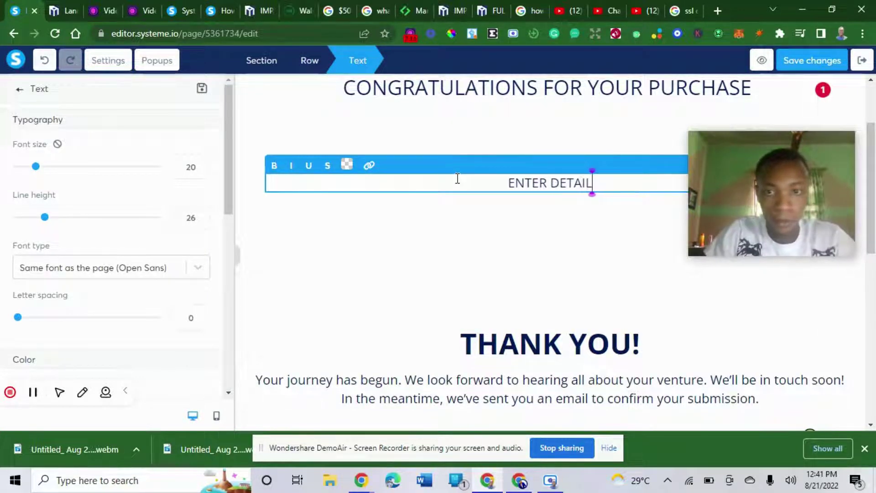
{"action": "type", "text": "S BEL"}
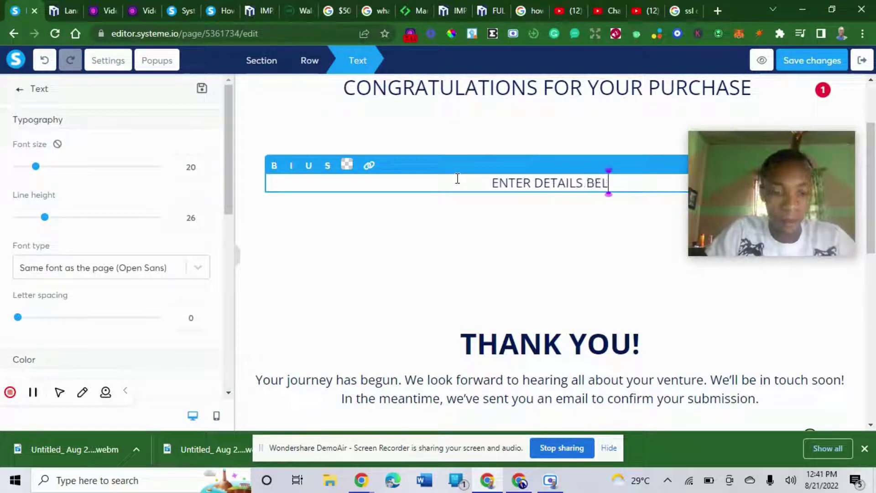
{"action": "type", "text": "OW TO A"}
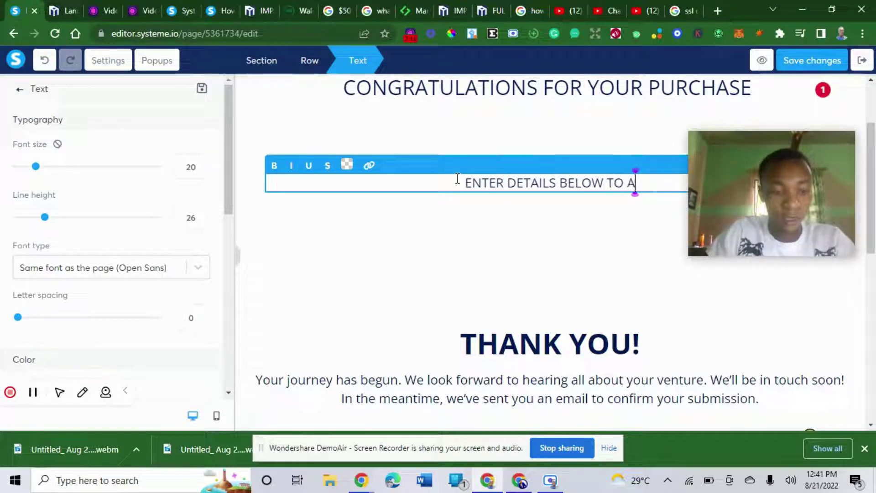
{"action": "type", "text": "CCESS YOUR COURSE"}
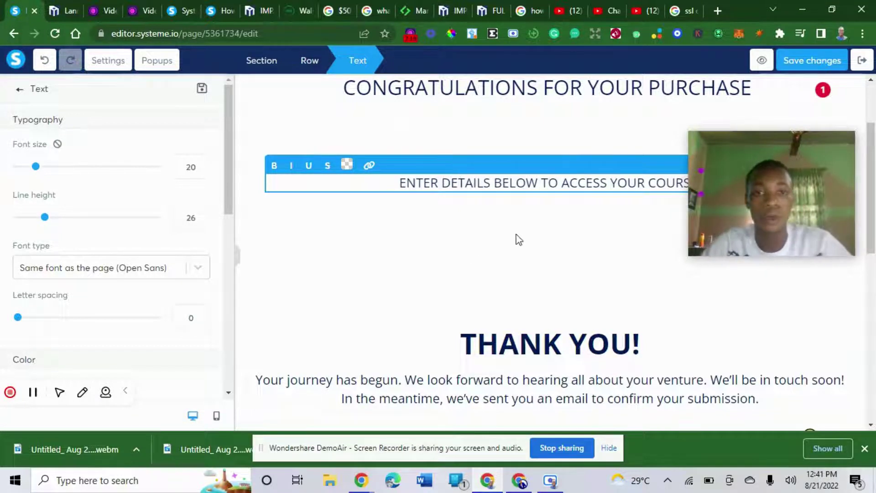
Place a form input under the instruction line and set its input type to Email
{"action": "left_click", "coordinate": [519, 239]}
{"action": "left_click_drag", "start_coordinate": [230, 169], "coordinate": [228, 322]}
{"action": "left_click_drag", "start_coordinate": [28, 215], "coordinate": [417, 196]}
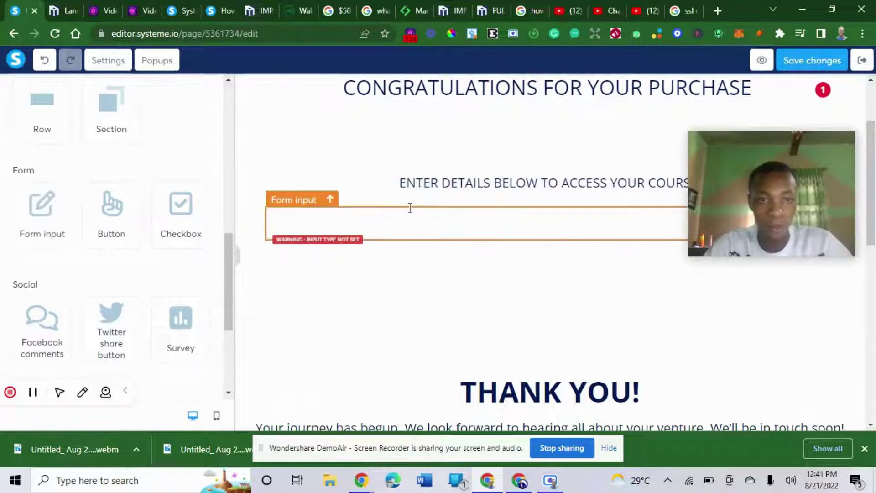
{"action": "left_click", "coordinate": [409, 208]}
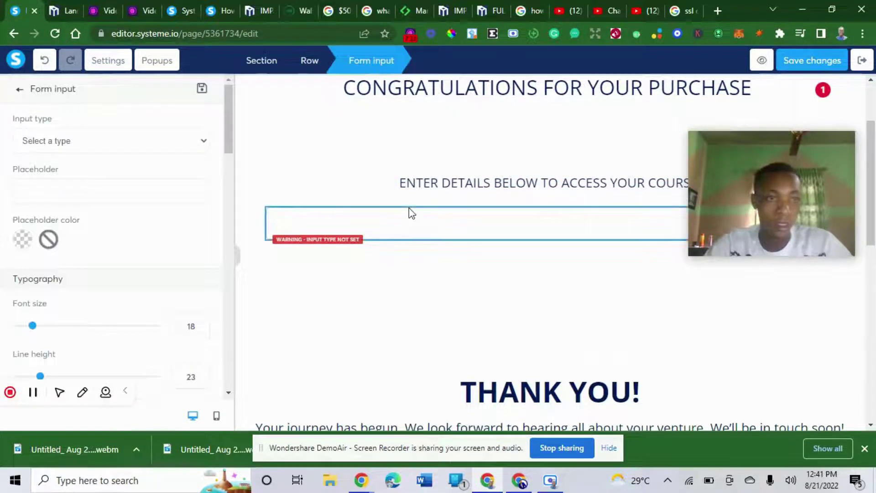
{"action": "left_click", "coordinate": [183, 142]}
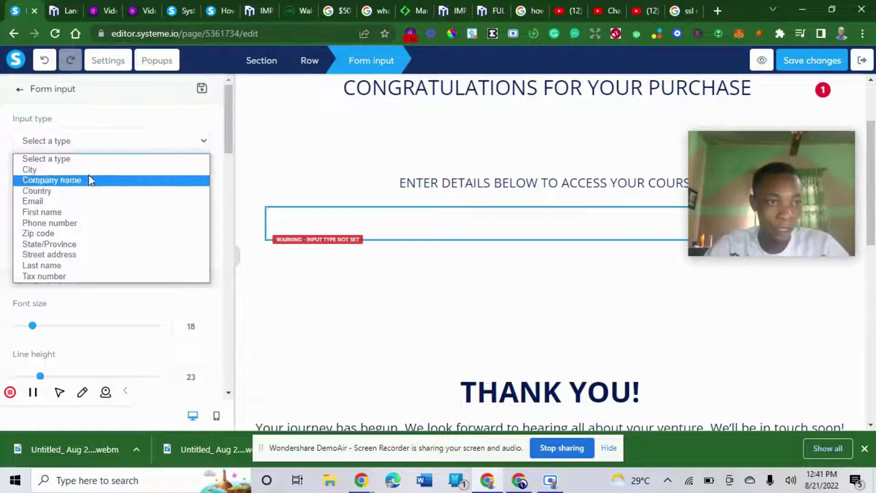
{"action": "left_click", "coordinate": [62, 200]}
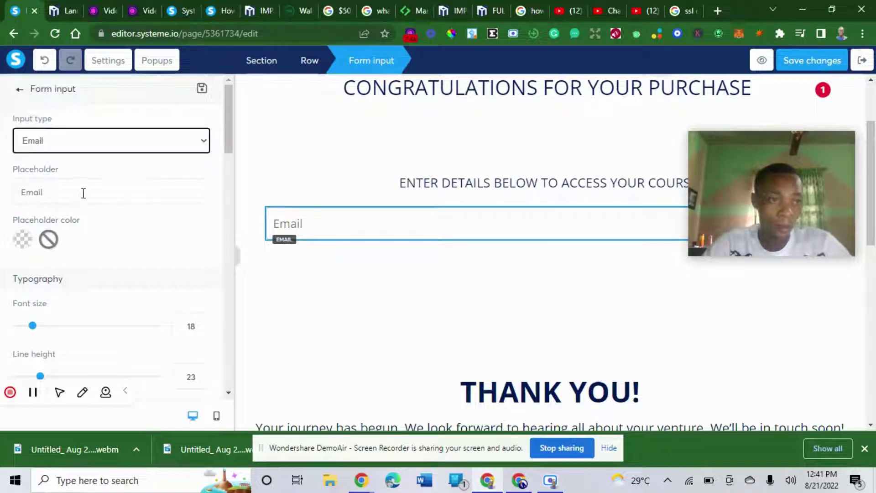
{"action": "left_click", "coordinate": [19, 89]}
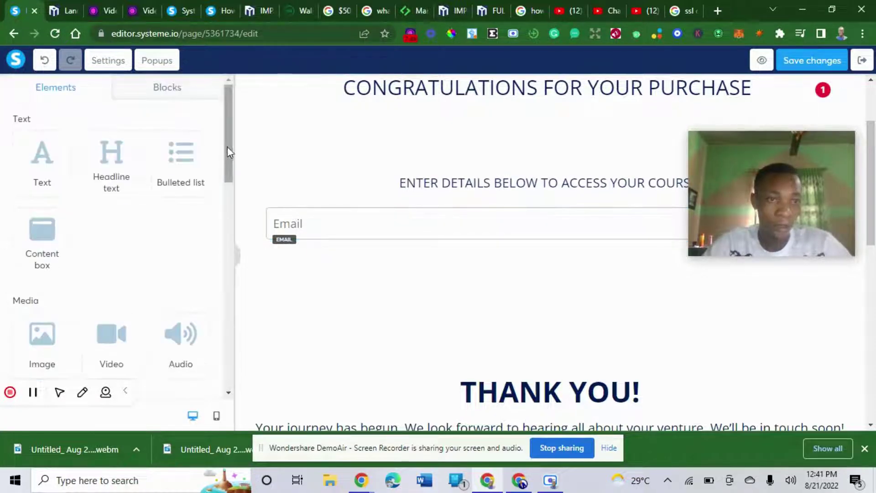
Place a Button element directly beneath the Email field
{"action": "left_click_drag", "start_coordinate": [229, 152], "coordinate": [225, 290]}
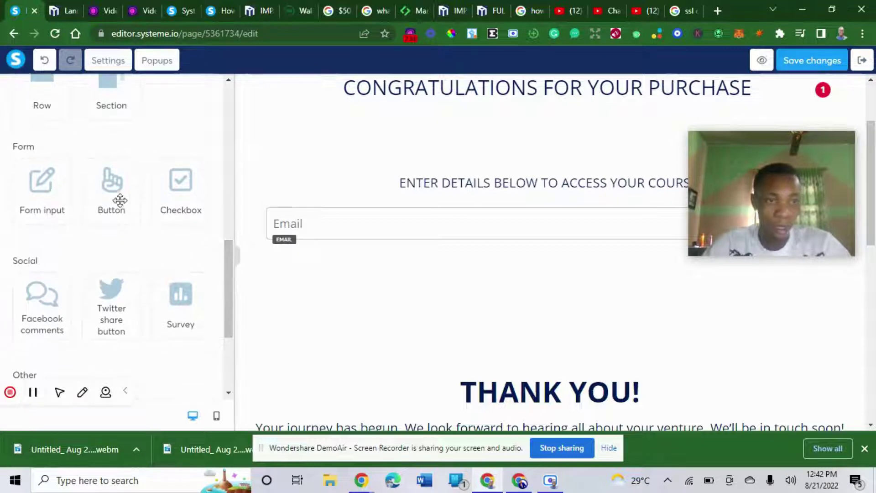
{"action": "left_click_drag", "start_coordinate": [120, 200], "coordinate": [438, 247]}
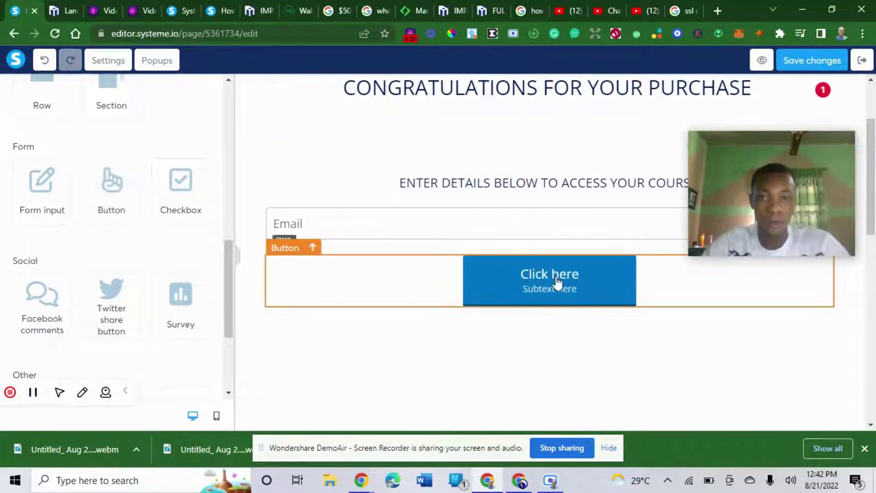
{"action": "left_click", "coordinate": [536, 277]}
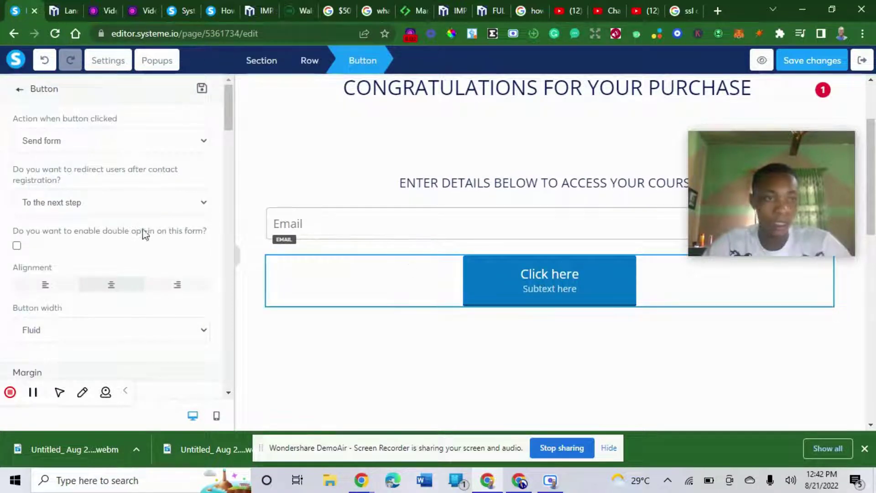
Set the button text to 'ENTER HERE' and clear its subtext
{"action": "left_click_drag", "start_coordinate": [231, 102], "coordinate": [222, 190]}
{"action": "scroll", "coordinate": [218, 178], "scroll_direction": "up", "scroll_amount": 3}
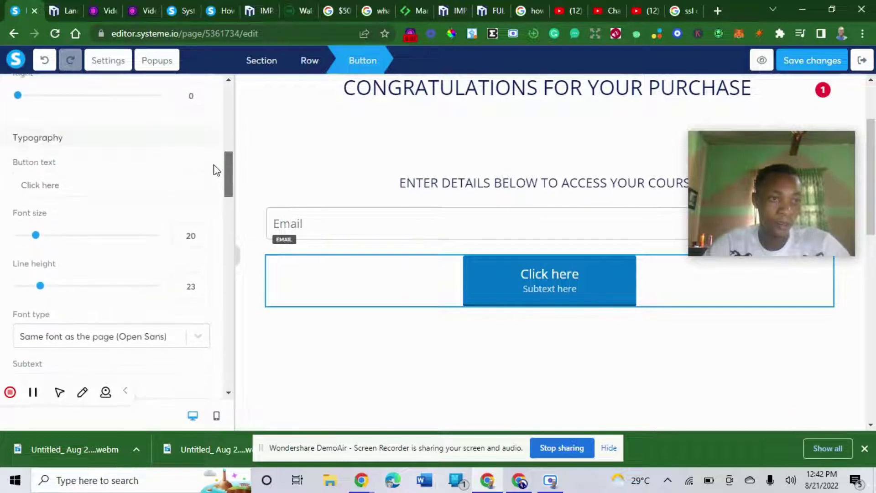
{"action": "left_click", "coordinate": [87, 184]}
{"action": "key", "text": "ctrl+a"}
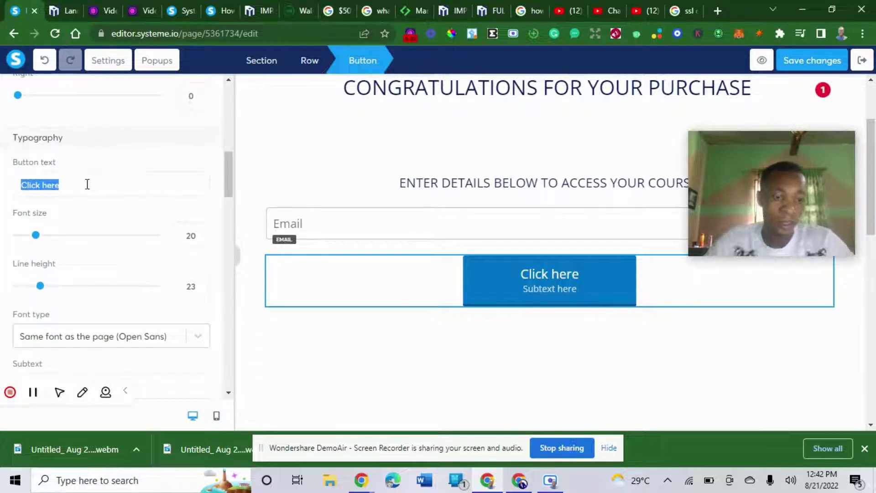
{"action": "type", "text": "EMTER"}
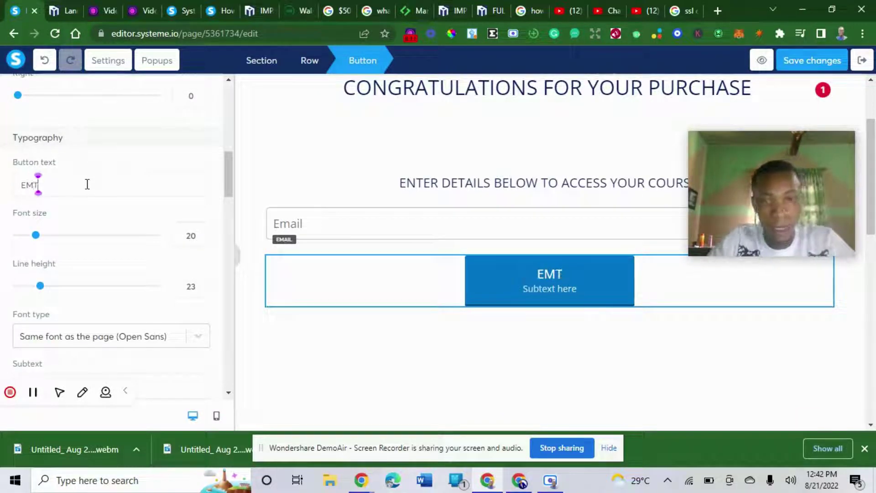
{"action": "key", "text": "BackSpace"}
{"action": "key", "text": "BackSpace"}
{"action": "key", "text": "BackSpace"}
{"action": "key", "text": "BackSpace"}
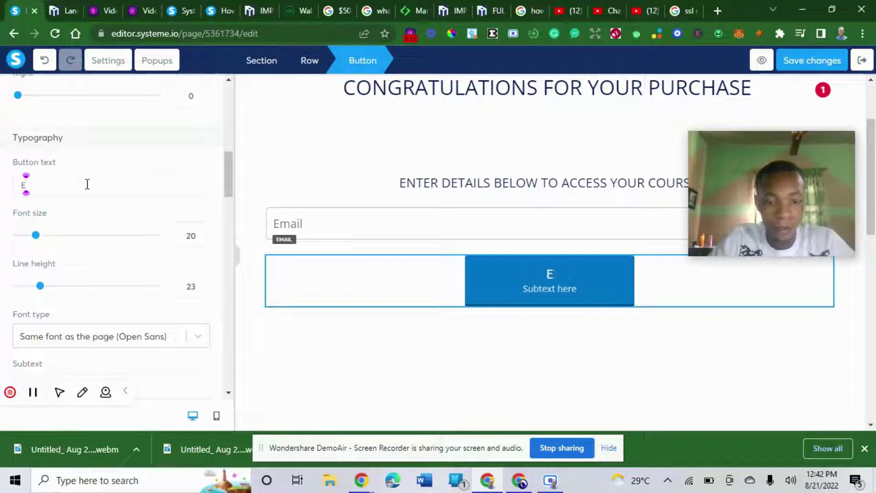
{"action": "type", "text": "M"}
{"action": "key", "text": "BackSpace"}
{"action": "type", "text": "NTER"}
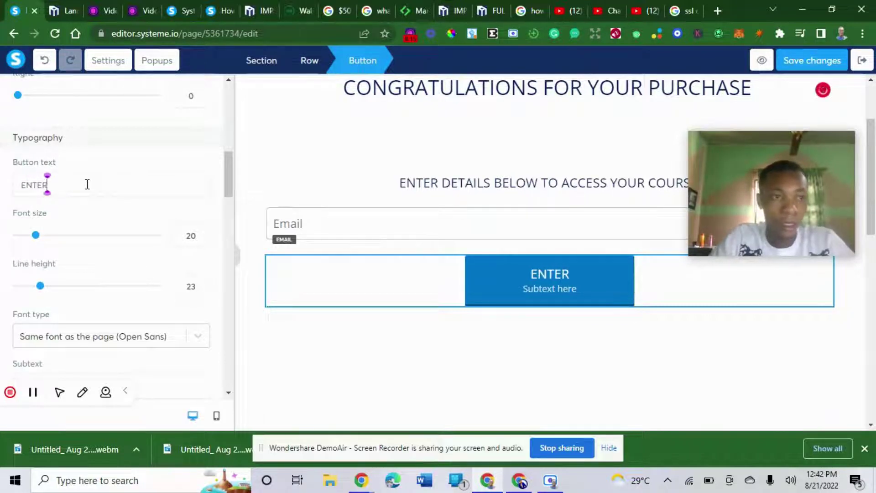
{"action": "type", "text": " HERE"}
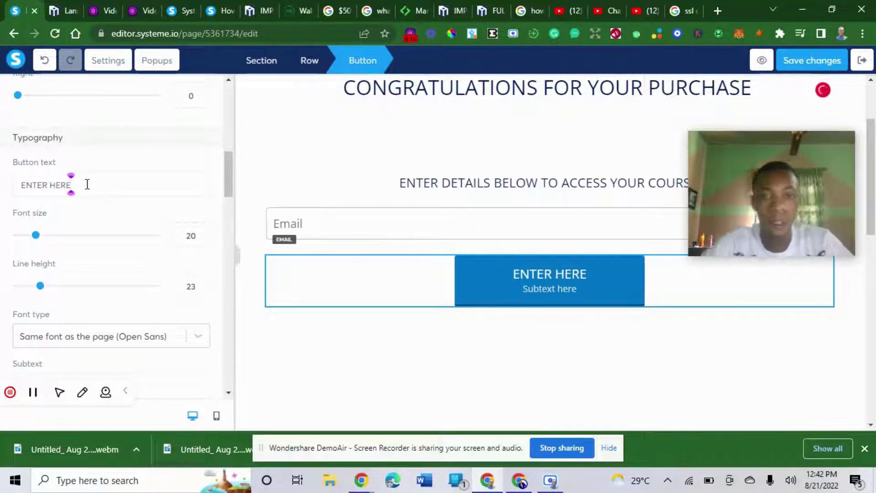
{"action": "left_click_drag", "start_coordinate": [228, 185], "coordinate": [228, 219]}
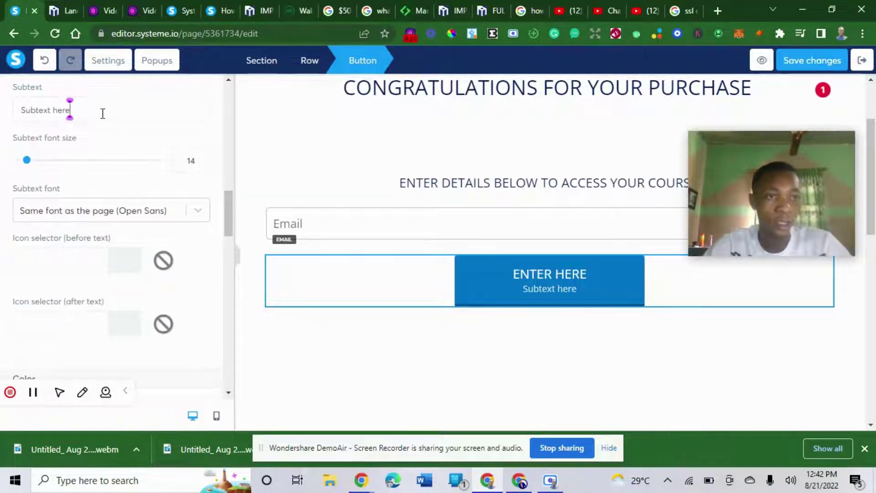
{"action": "left_click_drag", "start_coordinate": [69, 109], "coordinate": [4, 111]}
{"action": "key", "text": "BackSpace"}
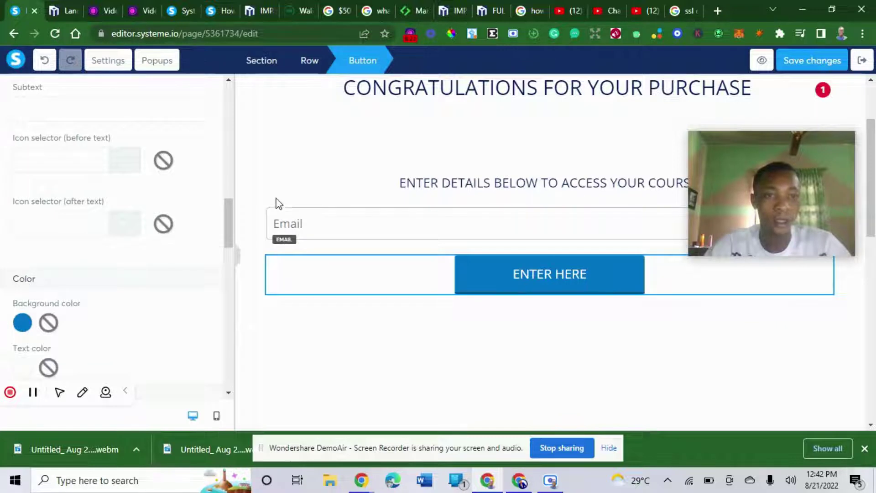
Set the ENTER HERE button's click action to Send form
{"action": "left_click", "coordinate": [264, 179]}
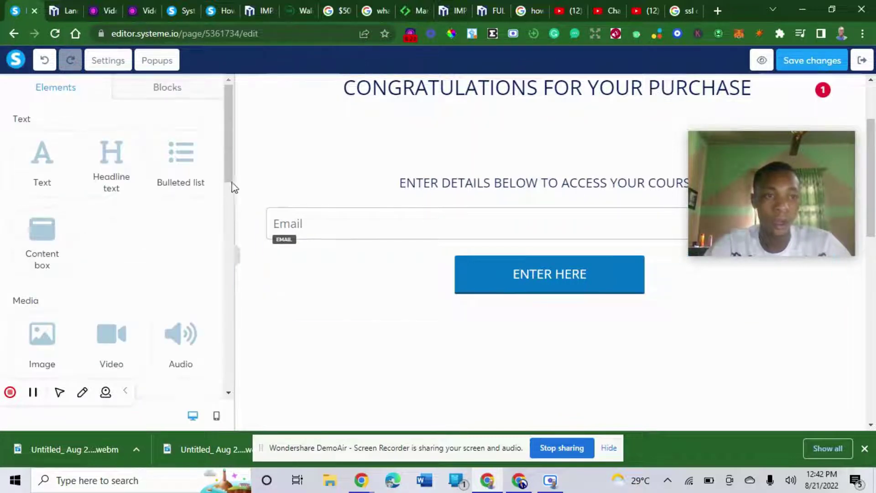
{"action": "left_click", "coordinate": [481, 272]}
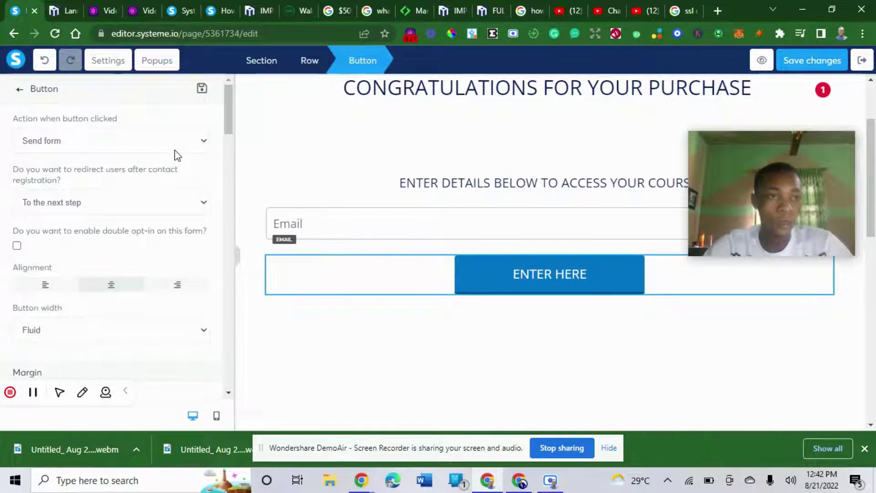
{"action": "left_click", "coordinate": [160, 148]}
{"action": "left_click", "coordinate": [160, 149]}
{"action": "left_click", "coordinate": [143, 149]}
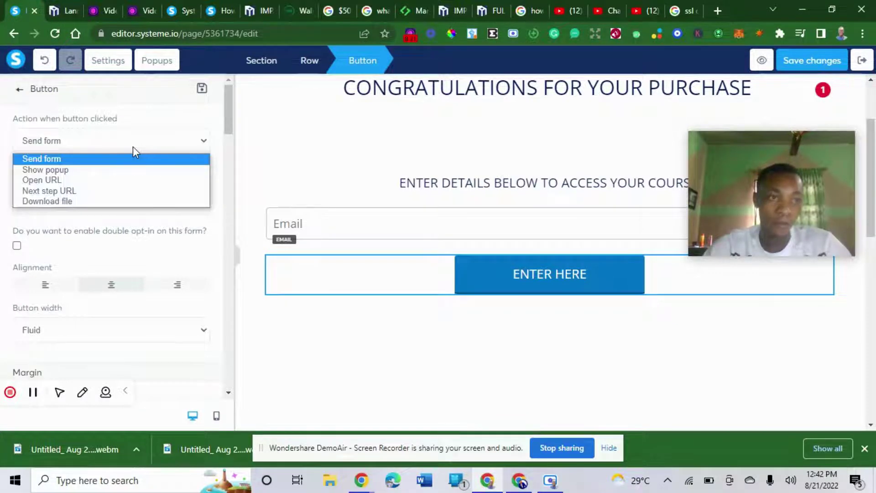
{"action": "left_click", "coordinate": [326, 171]}
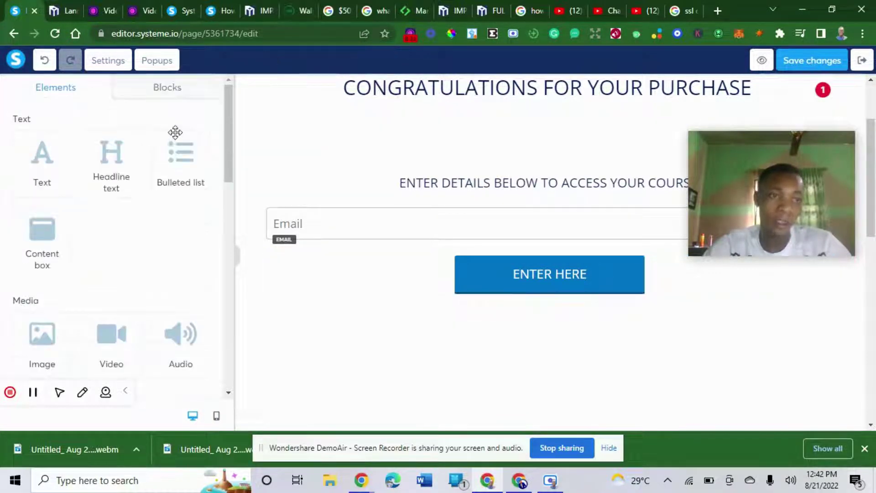
{"action": "left_click", "coordinate": [531, 279]}
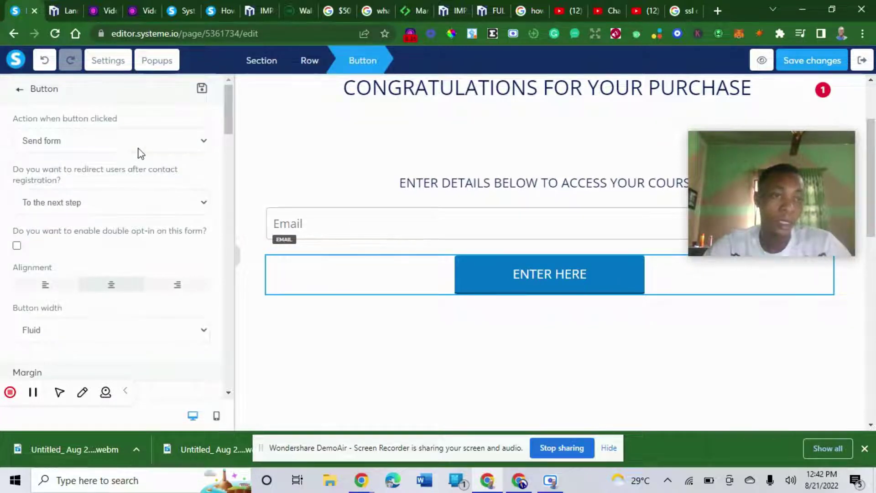
{"action": "left_click", "coordinate": [138, 148]}
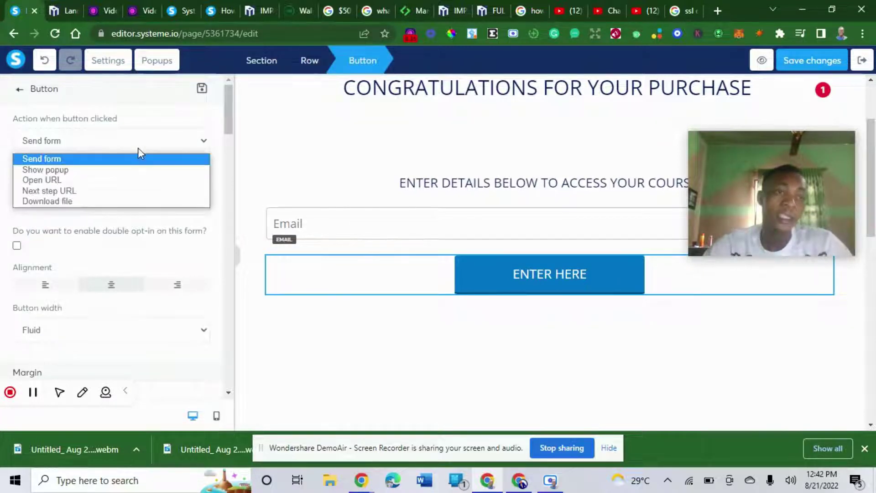
{"action": "left_click", "coordinate": [86, 157]}
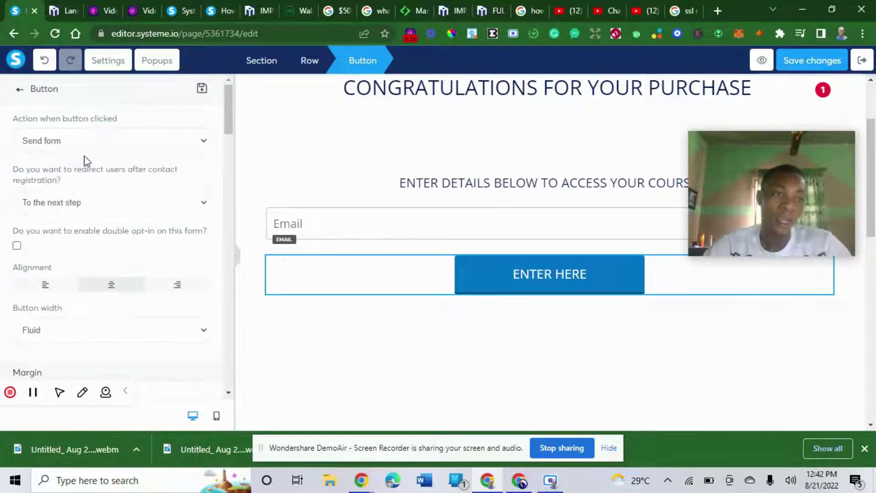
{"action": "left_click", "coordinate": [177, 152]}
{"action": "left_click", "coordinate": [105, 180]}
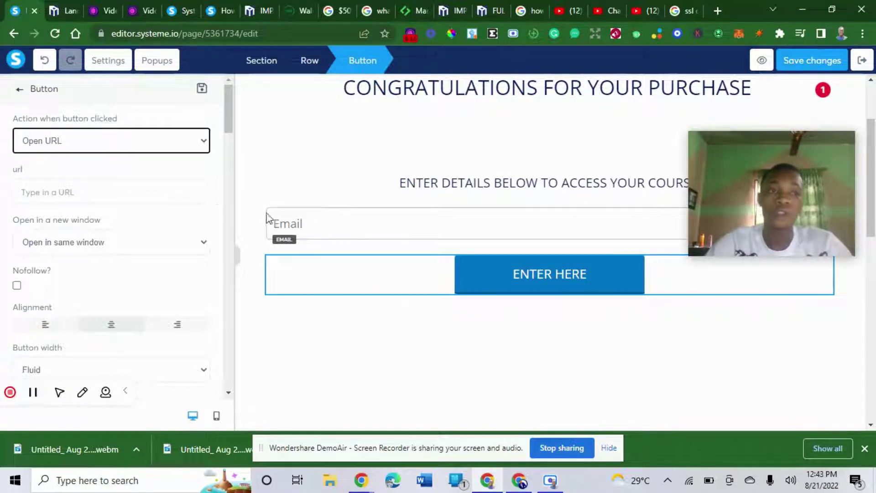
{"action": "left_click", "coordinate": [144, 143]}
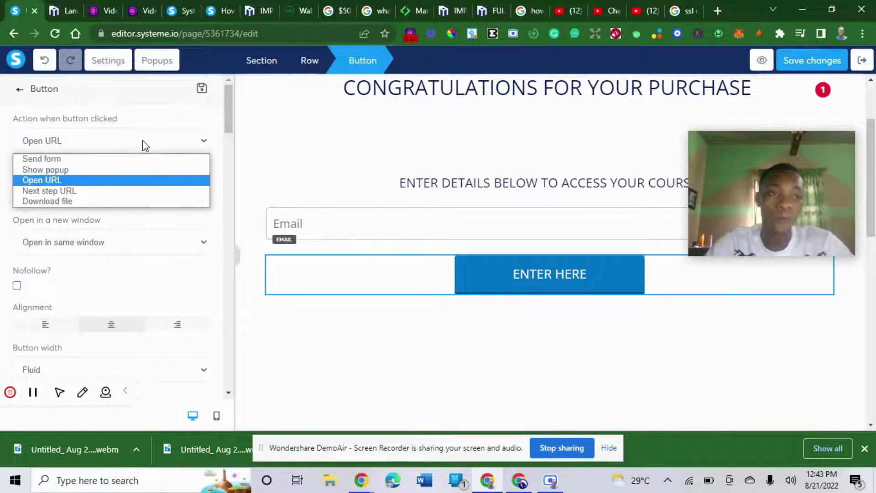
{"action": "left_click", "coordinate": [82, 160]}
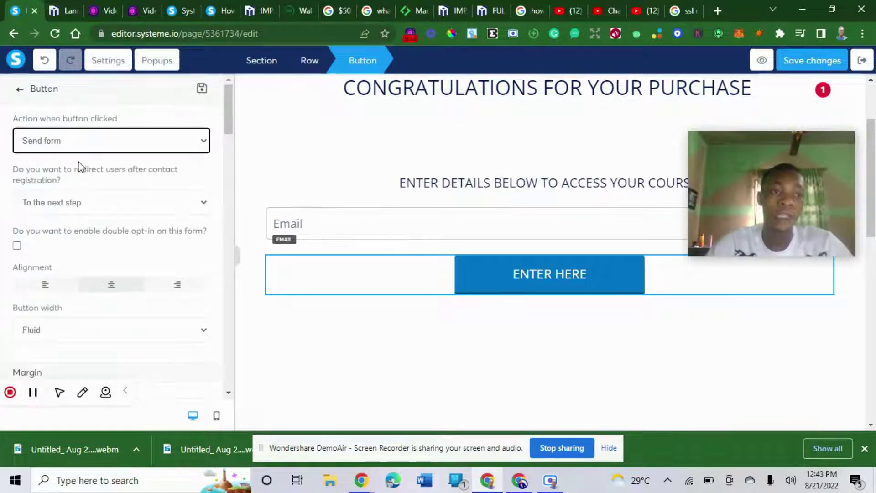
Set the post-registration redirect to 'To a custom URL'
{"action": "left_click", "coordinate": [94, 205]}
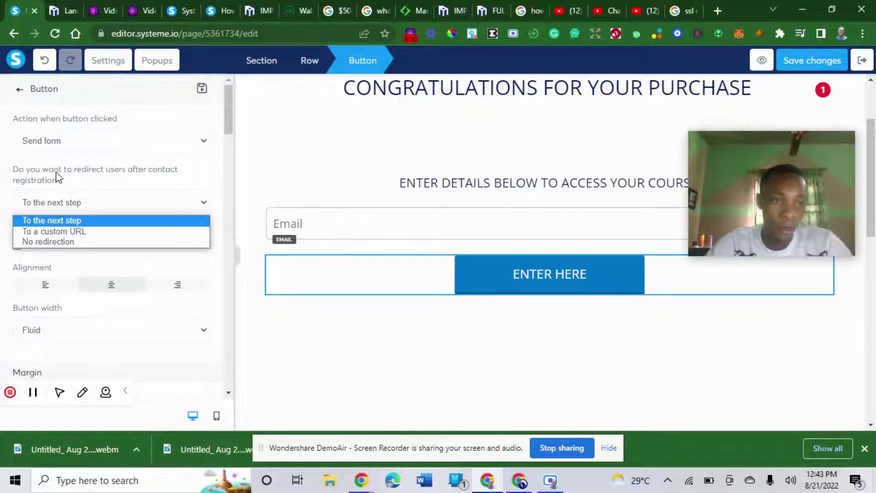
{"action": "left_click_drag", "start_coordinate": [48, 172], "coordinate": [38, 172]}
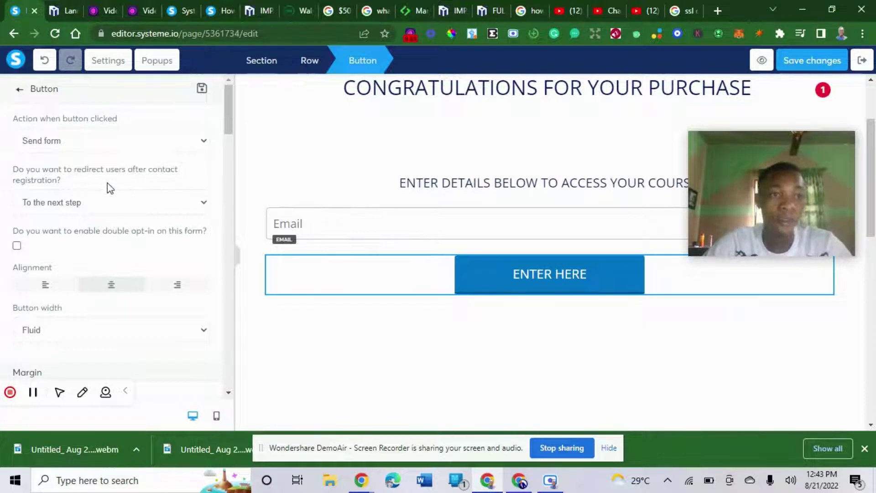
{"action": "left_click", "coordinate": [109, 207]}
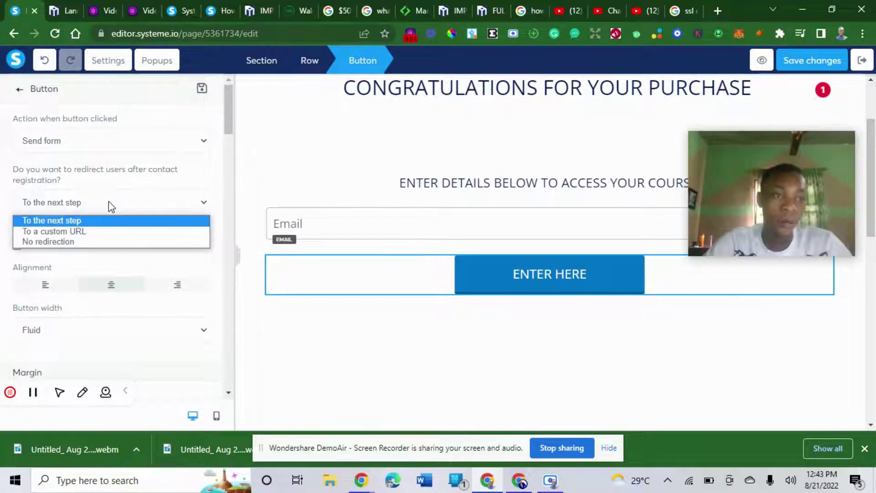
{"action": "left_click", "coordinate": [78, 231]}
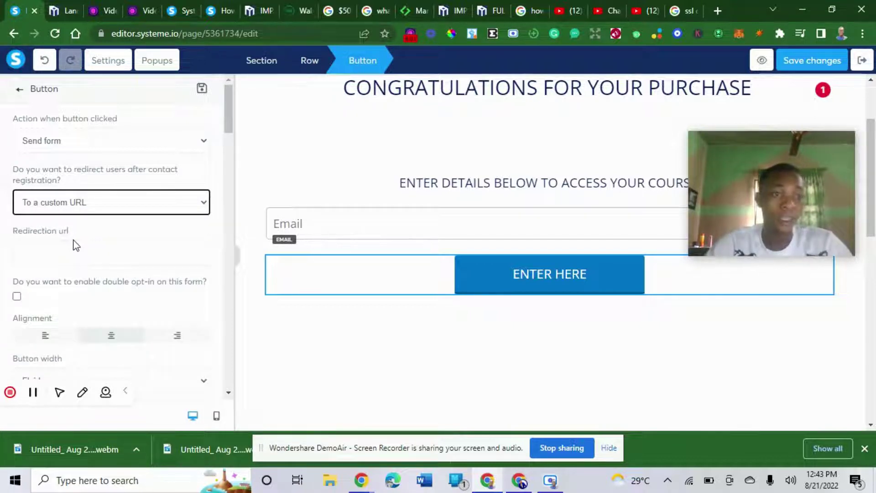
{"action": "left_click", "coordinate": [73, 244]}
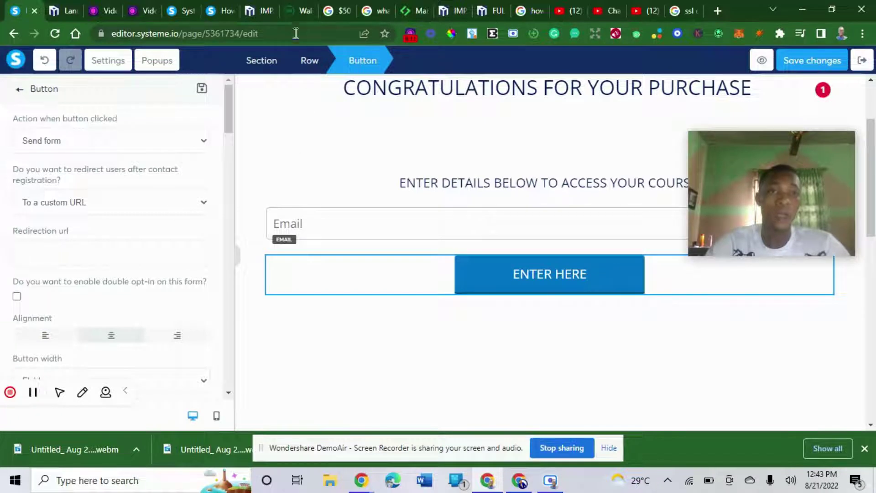
Select the wa.link/impact link text on the WA.link Impact page
{"action": "left_click", "coordinate": [298, 10]}
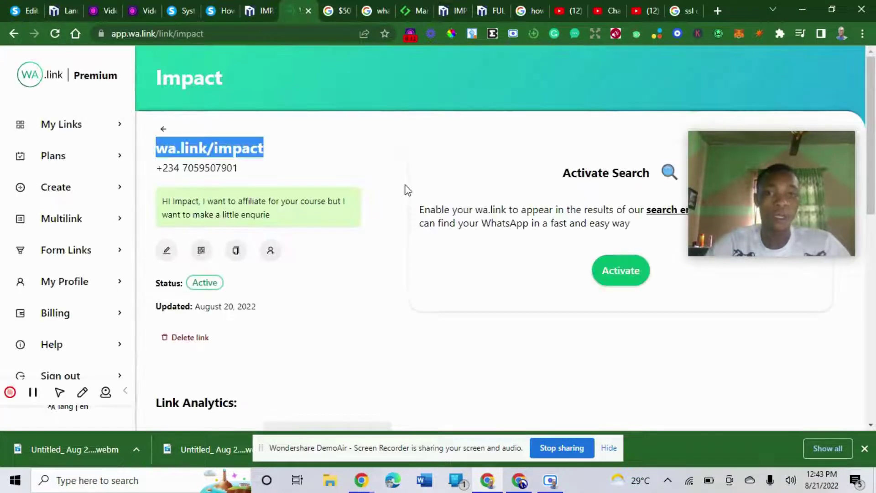
{"action": "left_click", "coordinate": [210, 178]}
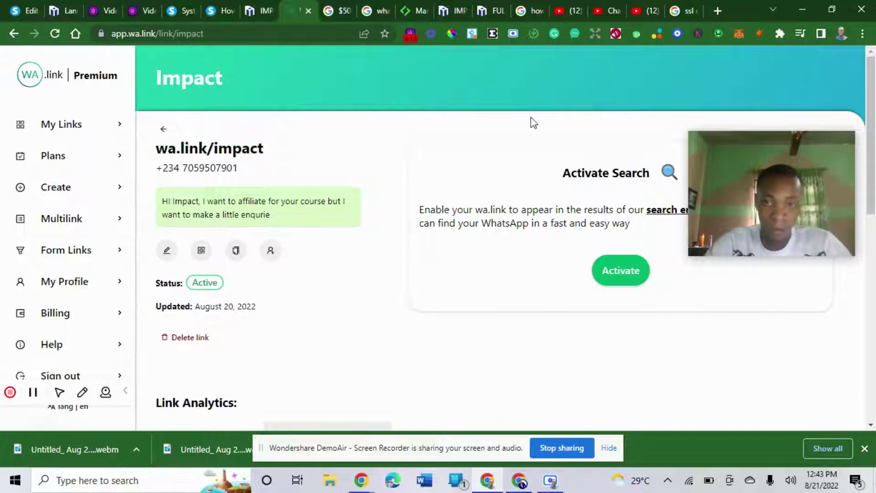
{"action": "left_click_drag", "start_coordinate": [282, 146], "coordinate": [134, 160]}
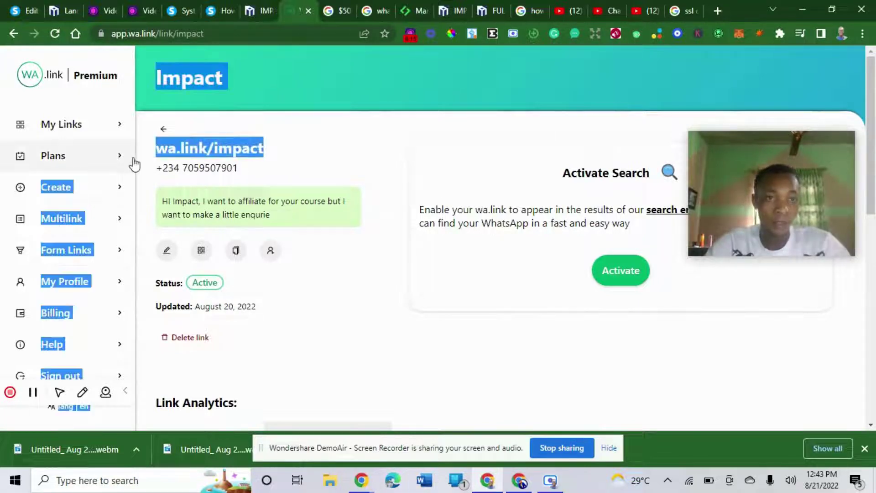
{"action": "left_click", "coordinate": [299, 135]}
{"action": "left_click_drag", "start_coordinate": [272, 148], "coordinate": [152, 161]}
{"action": "key", "text": "ctrl+c"}
Paste wa.link/impact into the button's Redirection url field
{"action": "left_click", "coordinate": [25, 10]}
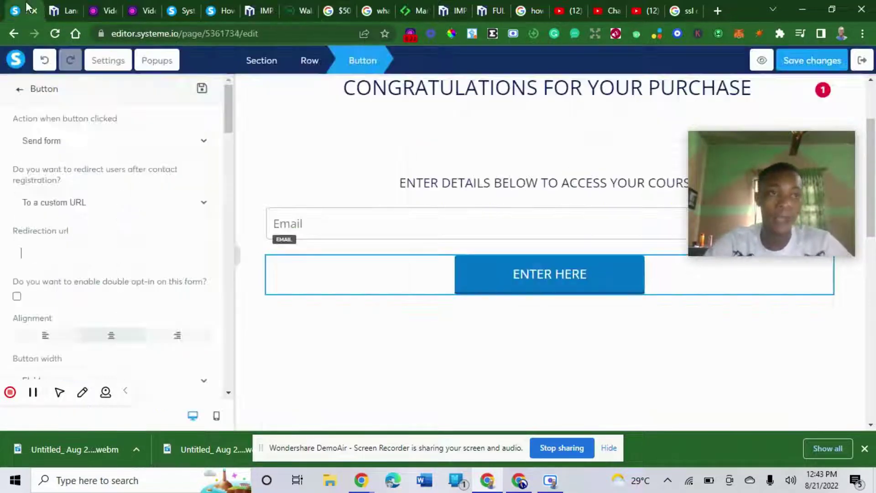
{"action": "left_click", "coordinate": [46, 244]}
{"action": "key", "text": "ctrl+v"}
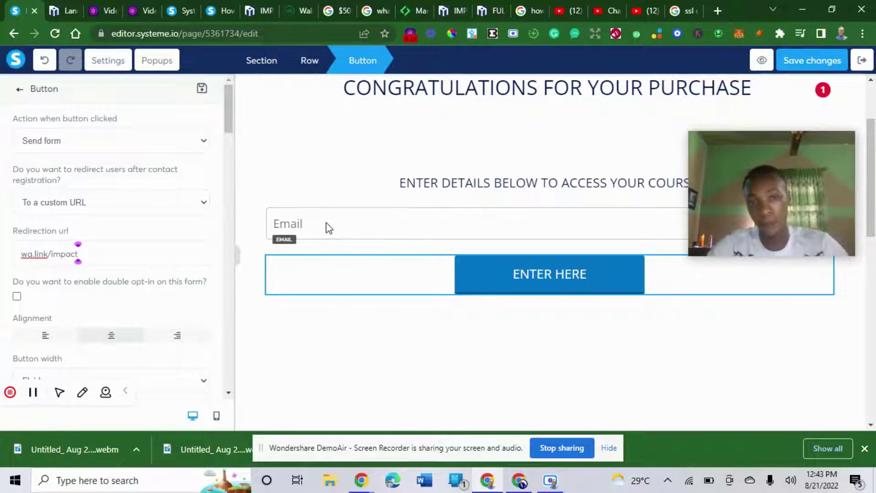
{"action": "left_click", "coordinate": [639, 405]}
Save the page changes and exit back to the Amazon KDP funnel
{"action": "mouse_move", "coordinate": [872, 139]}
{"action": "left_mouse_down"}
{"action": "mouse_move", "coordinate": [874, 288]}
{"action": "mouse_move", "coordinate": [874, 133]}
{"action": "left_mouse_up"}
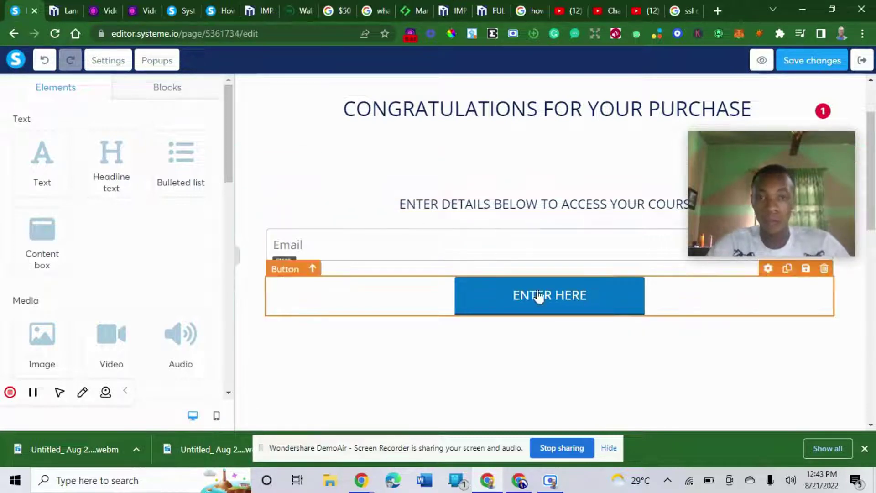
{"action": "left_click", "coordinate": [805, 68]}
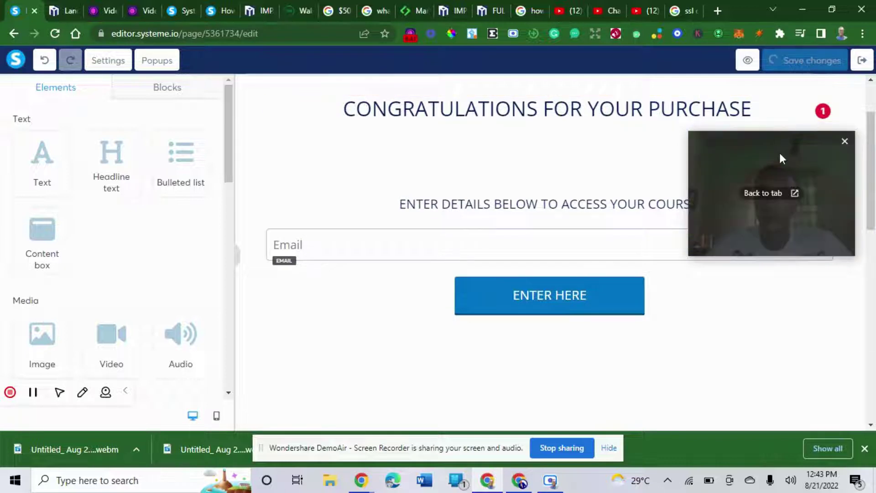
{"action": "left_click_drag", "start_coordinate": [780, 156], "coordinate": [792, 331]}
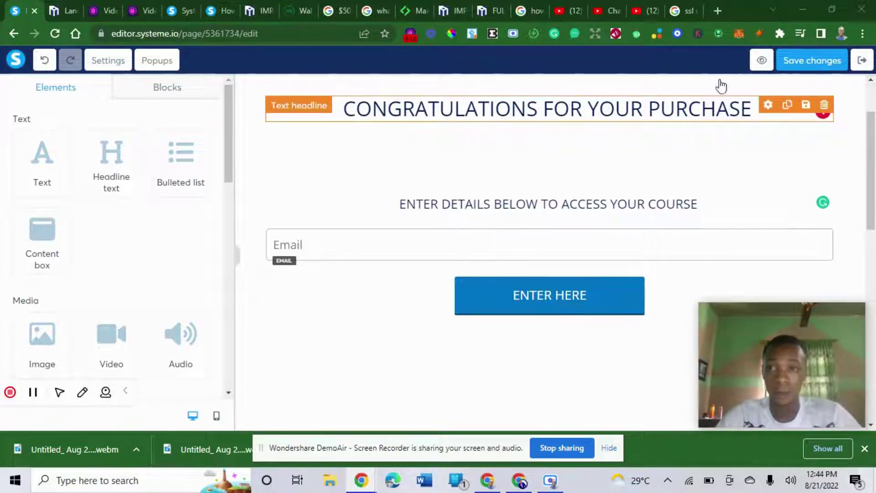
{"action": "left_click", "coordinate": [817, 62]}
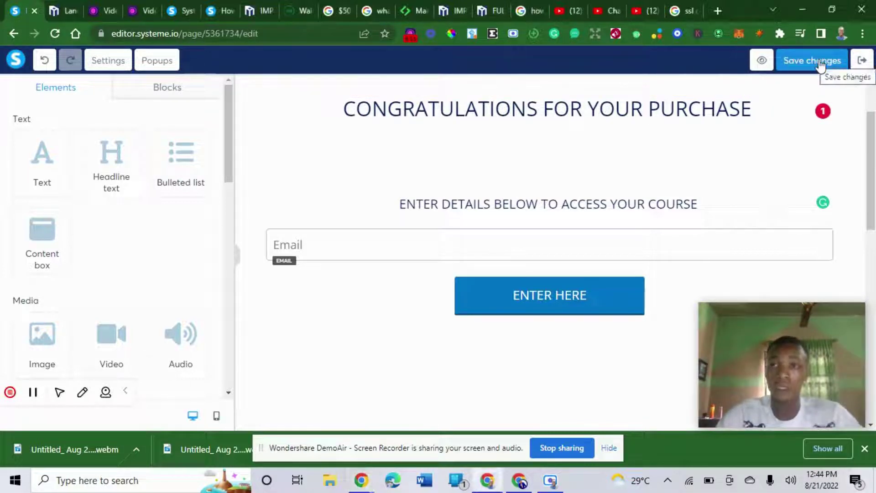
{"action": "left_click", "coordinate": [862, 60]}
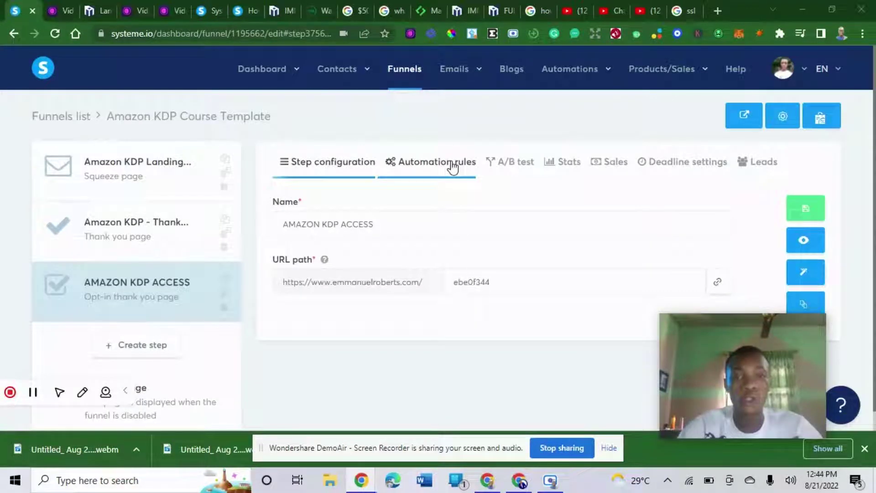
Open the automation rules view for the AMAZON KDP ACCESS step
{"action": "left_click", "coordinate": [452, 166]}
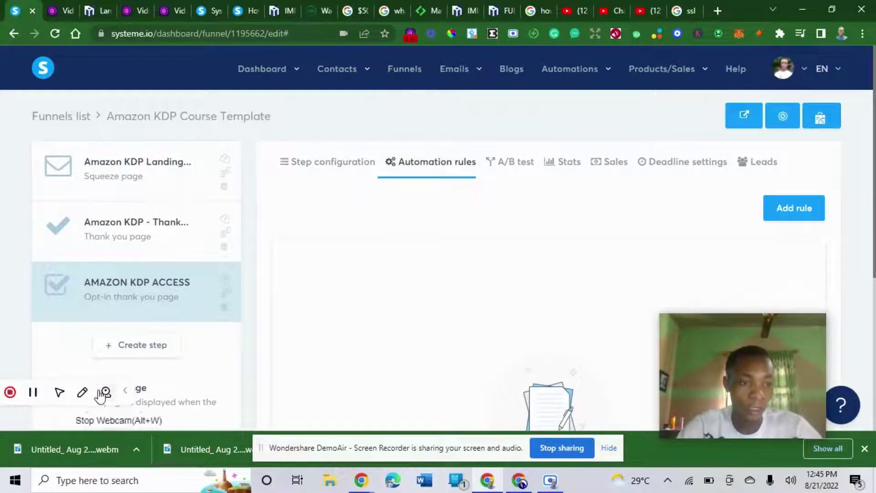
{"action": "key", "text": "alt+p"}
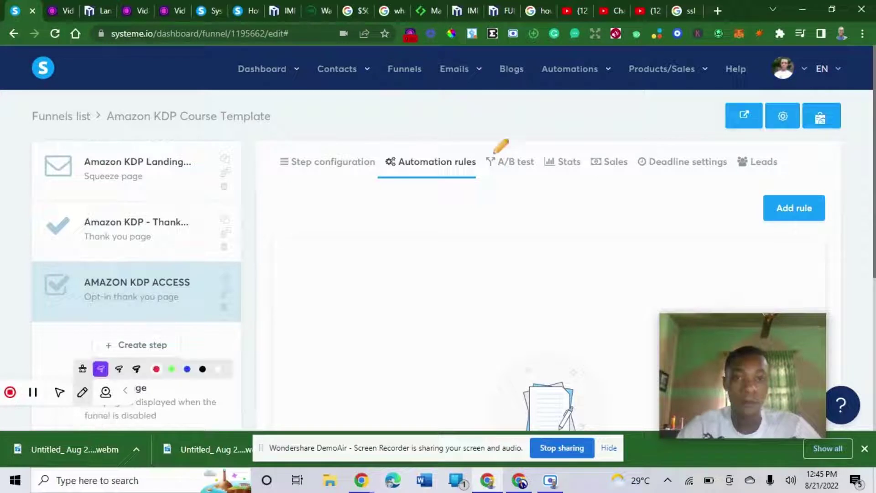
{"action": "mouse_move", "coordinate": [492, 137]}
{"action": "left_mouse_down"}
{"action": "mouse_move", "coordinate": [352, 166]}
{"action": "mouse_move", "coordinate": [495, 180]}
{"action": "mouse_move", "coordinate": [500, 150]}
{"action": "left_mouse_up"}
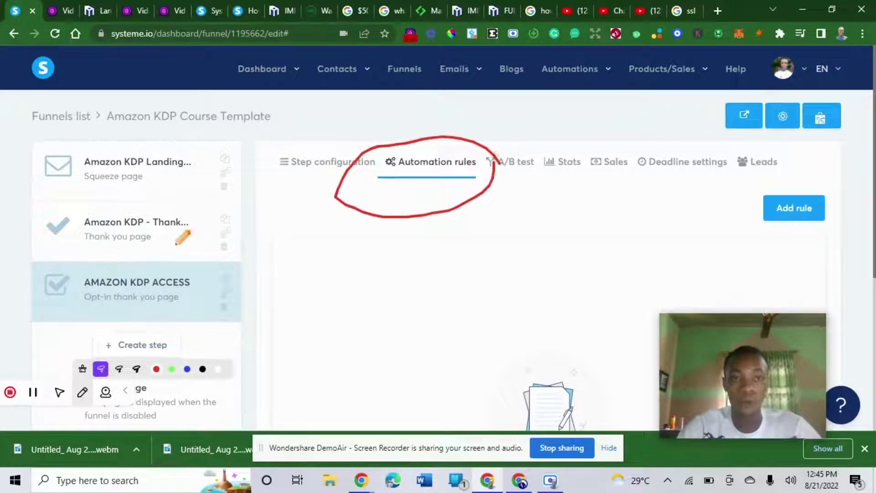
{"action": "left_click", "coordinate": [83, 369]}
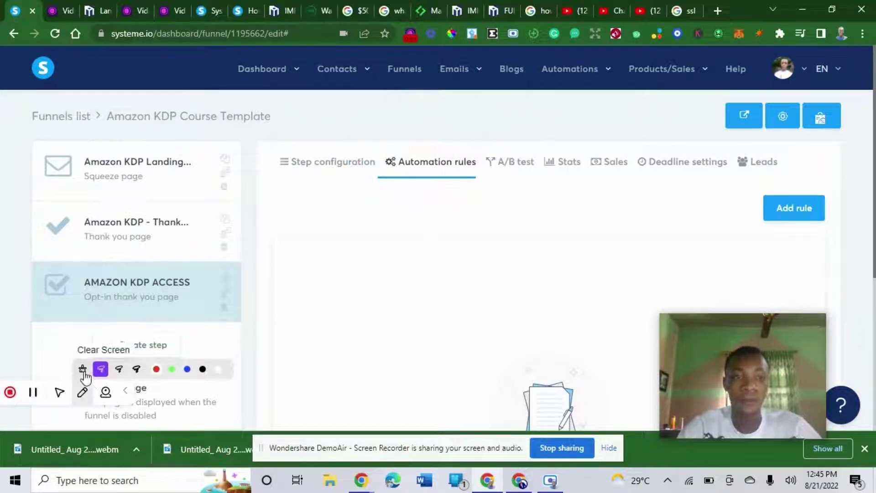
{"action": "left_click", "coordinate": [60, 392]}
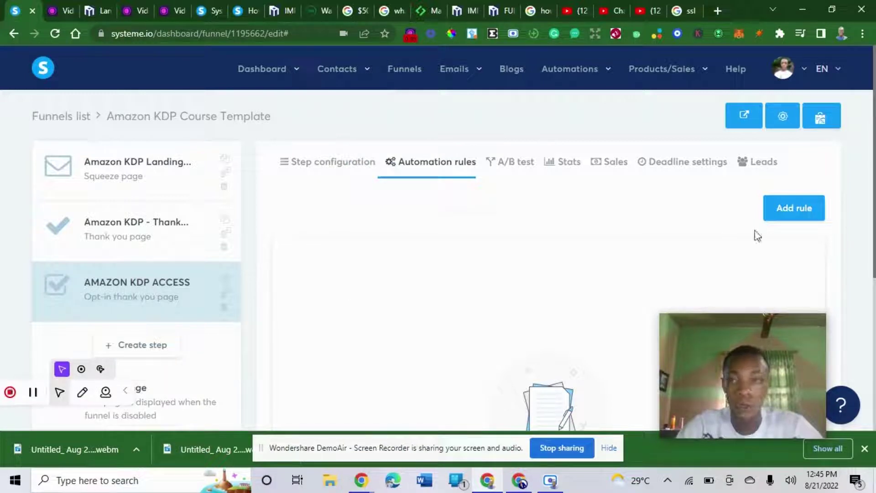
{"action": "scroll", "coordinate": [810, 207], "scroll_direction": "down", "scroll_amount": 2}
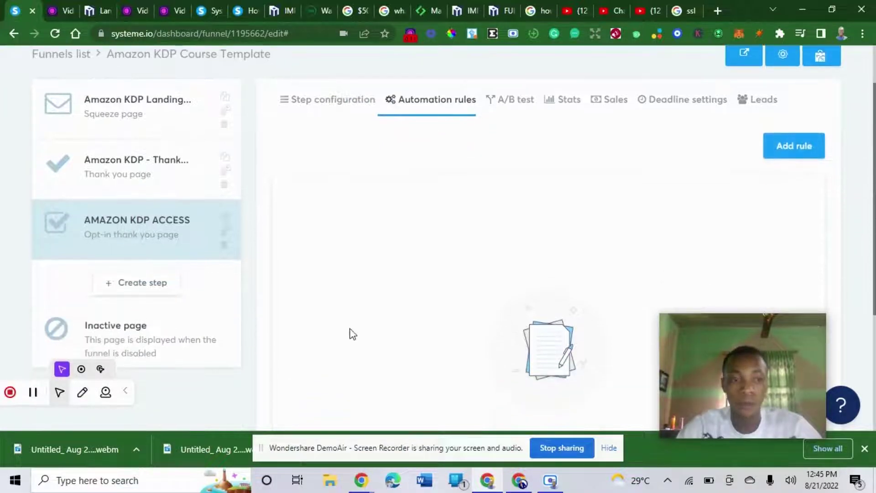
{"action": "left_click", "coordinate": [83, 392]}
{"action": "mouse_move", "coordinate": [824, 169]}
{"action": "left_mouse_down"}
{"action": "mouse_move", "coordinate": [827, 150]}
{"action": "mouse_move", "coordinate": [788, 129]}
{"action": "mouse_move", "coordinate": [790, 189]}
{"action": "mouse_move", "coordinate": [842, 168]}
{"action": "left_mouse_up"}
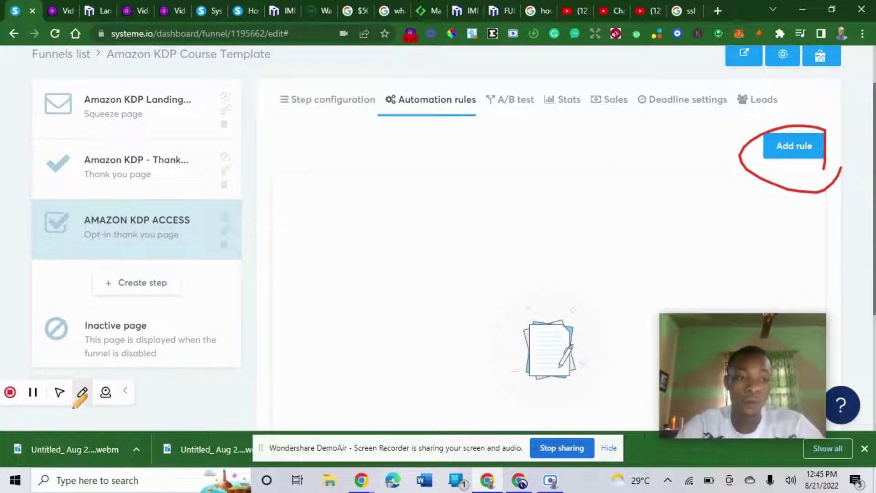
{"action": "mouse_move", "coordinate": [82, 392]}
{"action": "left_click", "coordinate": [82, 370]}
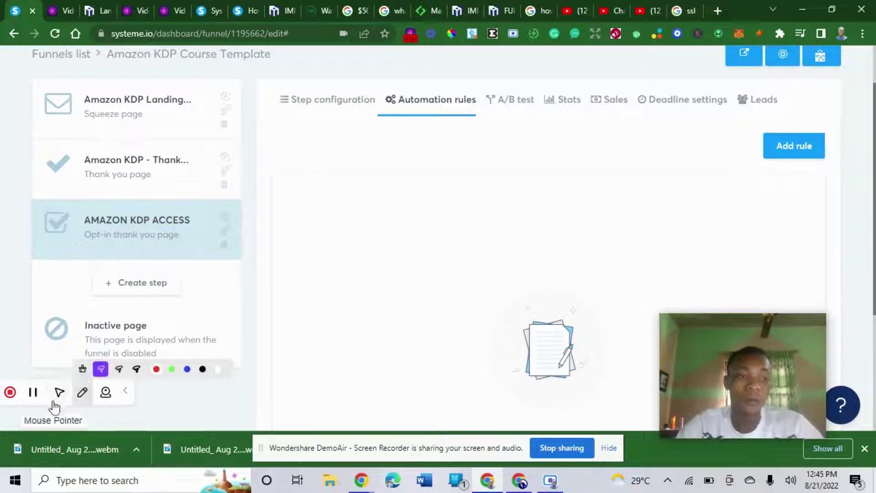
{"action": "left_click", "coordinate": [59, 392]}
Reselect the AMAZON KDP ACCESS step and start a new rule from its Automation rules
{"action": "left_click", "coordinate": [128, 185]}
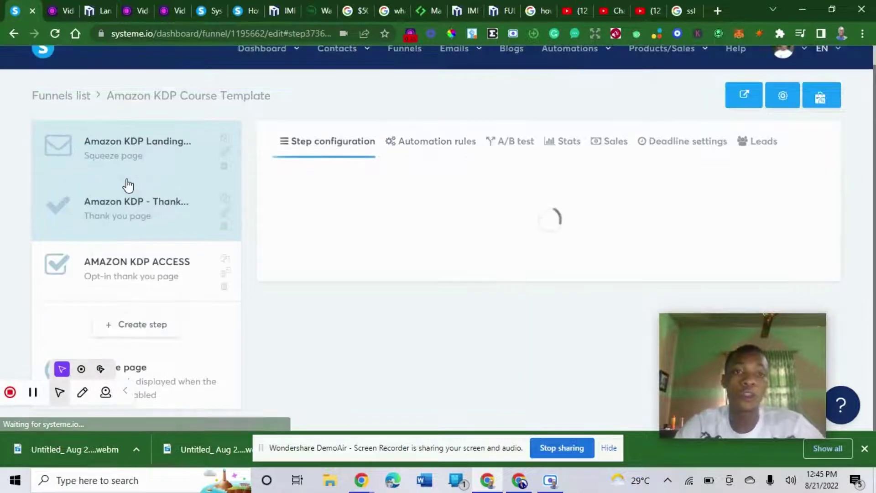
{"action": "left_click", "coordinate": [139, 275]}
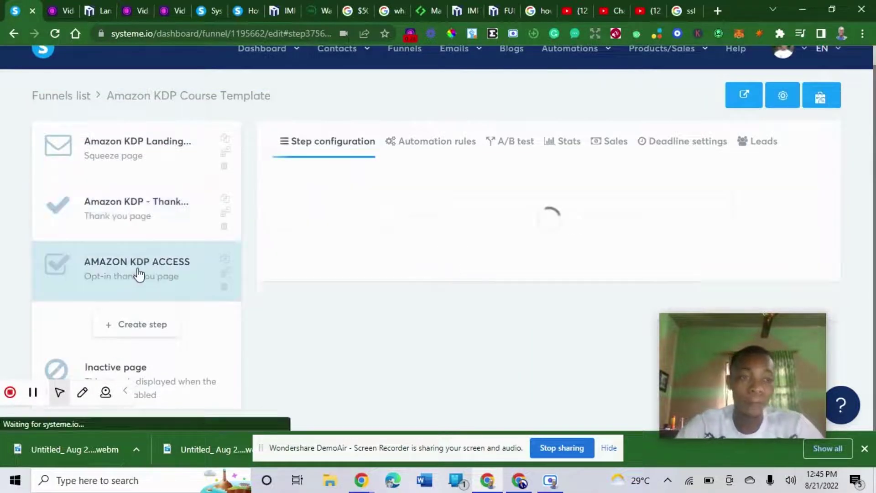
{"action": "left_click", "coordinate": [441, 142]}
{"action": "left_click", "coordinate": [781, 209]}
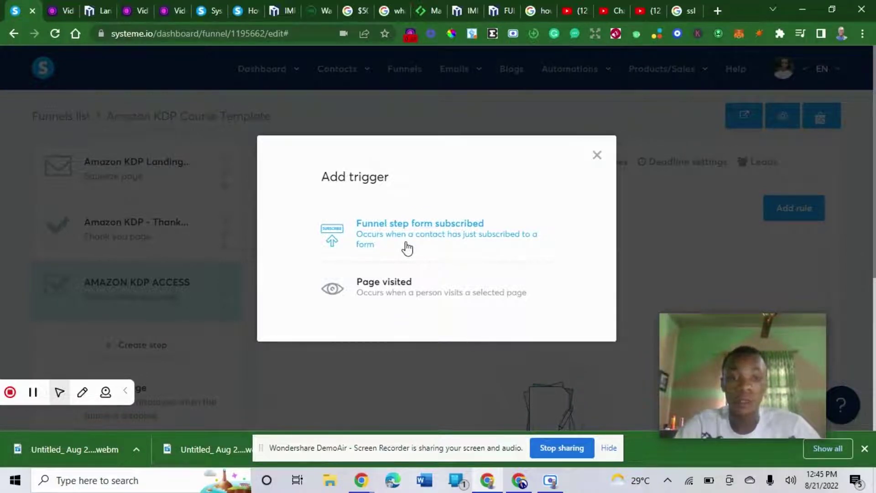
Choose Funnel step form subscribed as the rule's trigger and open the Add action list
{"action": "left_click", "coordinate": [400, 237]}
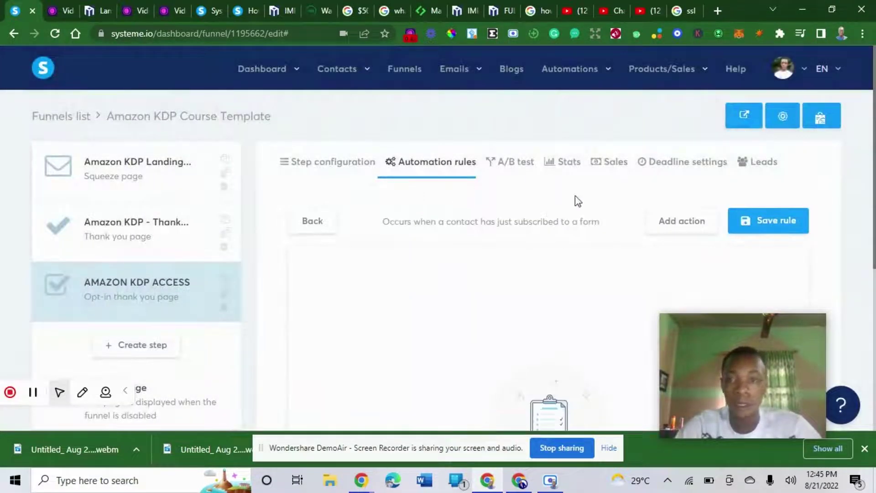
{"action": "left_click_drag", "start_coordinate": [874, 155], "coordinate": [874, 196]}
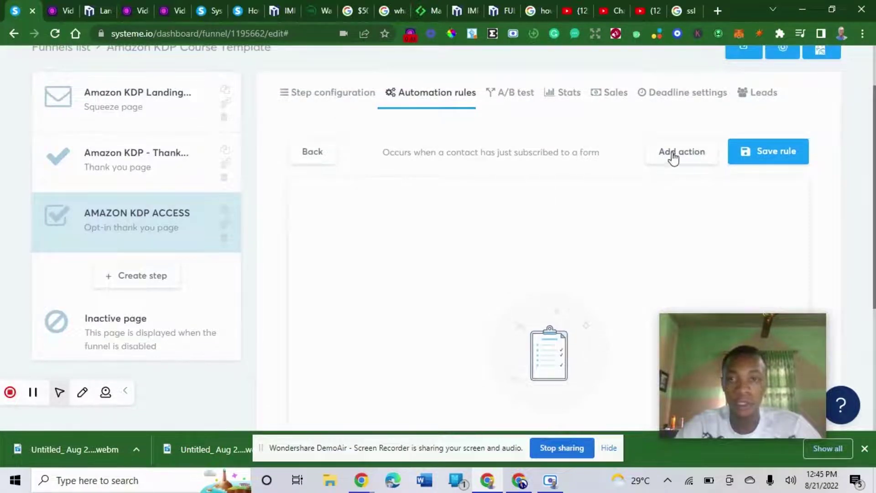
{"action": "left_click", "coordinate": [82, 394]}
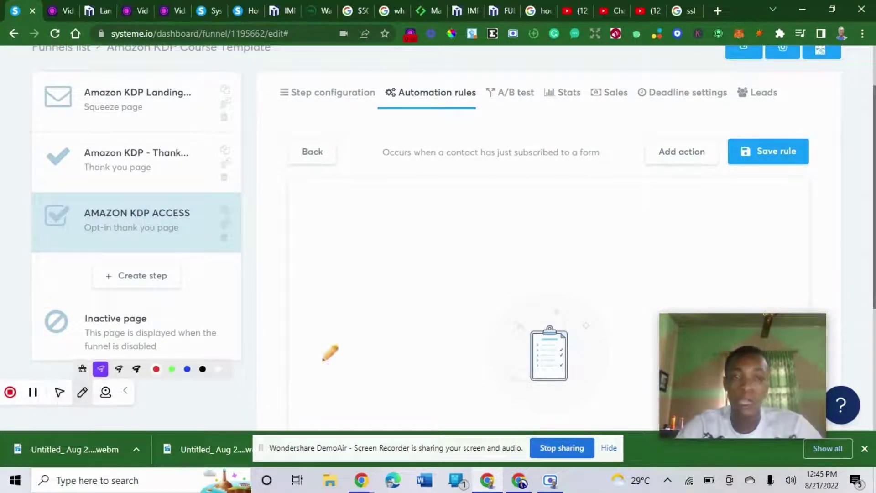
{"action": "mouse_move", "coordinate": [727, 155]}
{"action": "left_mouse_down"}
{"action": "mouse_move", "coordinate": [729, 145]}
{"action": "mouse_move", "coordinate": [640, 127]}
{"action": "mouse_move", "coordinate": [687, 176]}
{"action": "mouse_move", "coordinate": [713, 165]}
{"action": "left_mouse_up"}
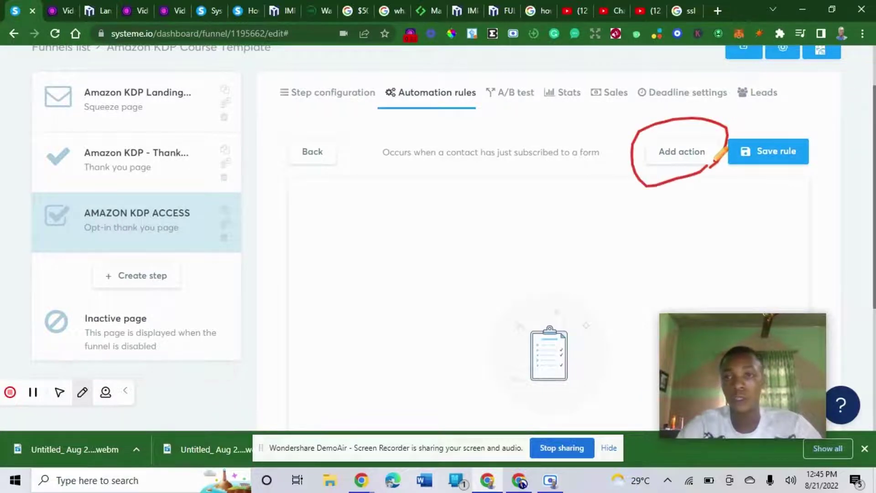
{"action": "mouse_move", "coordinate": [86, 392]}
{"action": "left_click", "coordinate": [82, 368]}
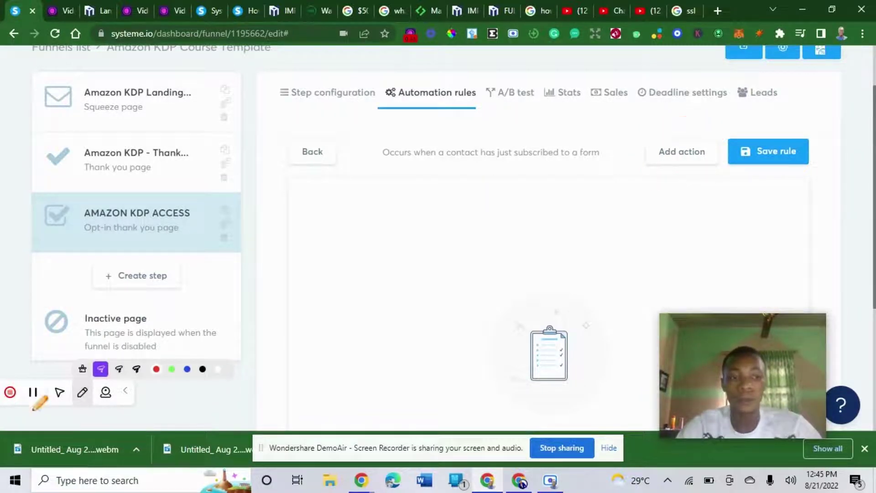
{"action": "left_click", "coordinate": [54, 397]}
{"action": "left_click", "coordinate": [699, 153]}
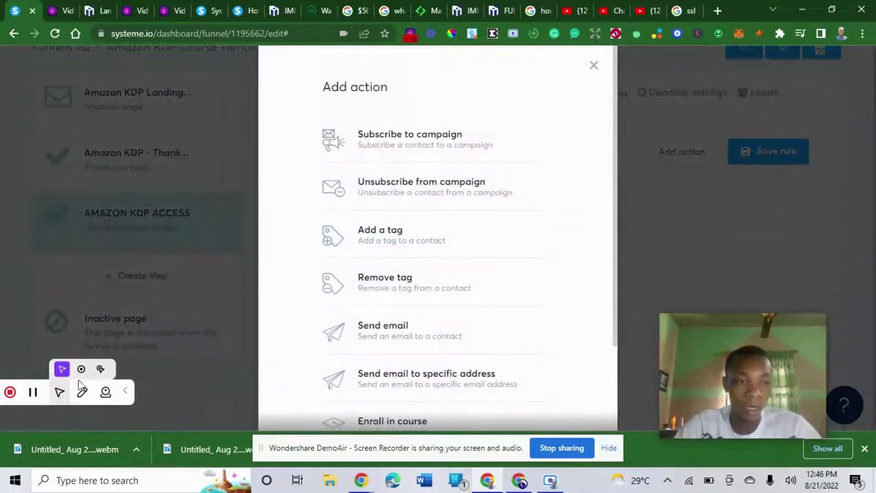
Add an Enroll in course action to the form-subscription rule, with Full access and no course yet
{"action": "left_click", "coordinate": [86, 396]}
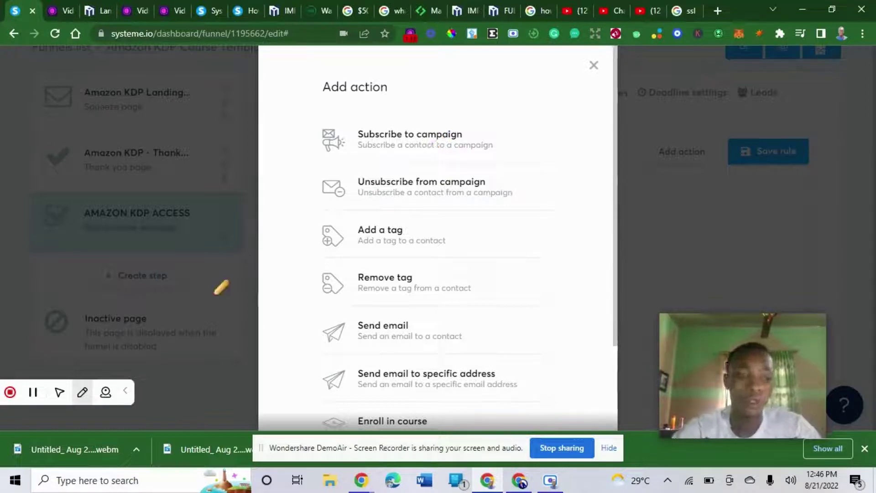
{"action": "left_click", "coordinate": [82, 392]}
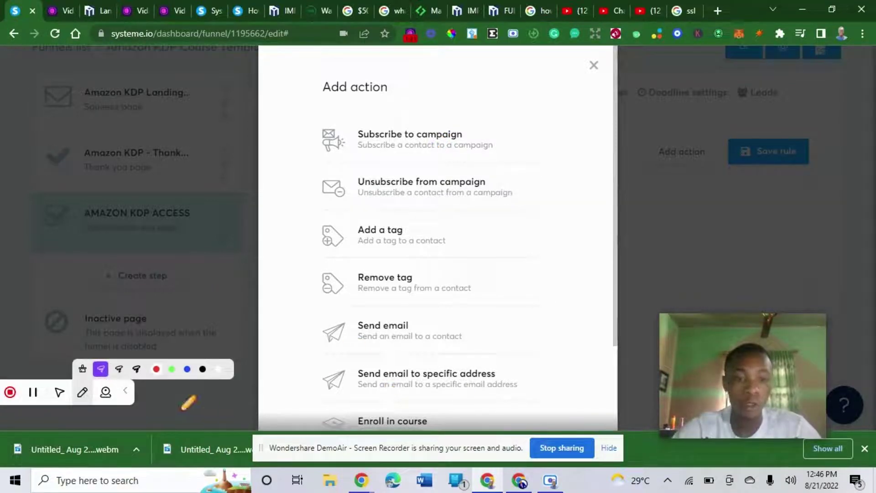
{"action": "left_click", "coordinate": [59, 392]}
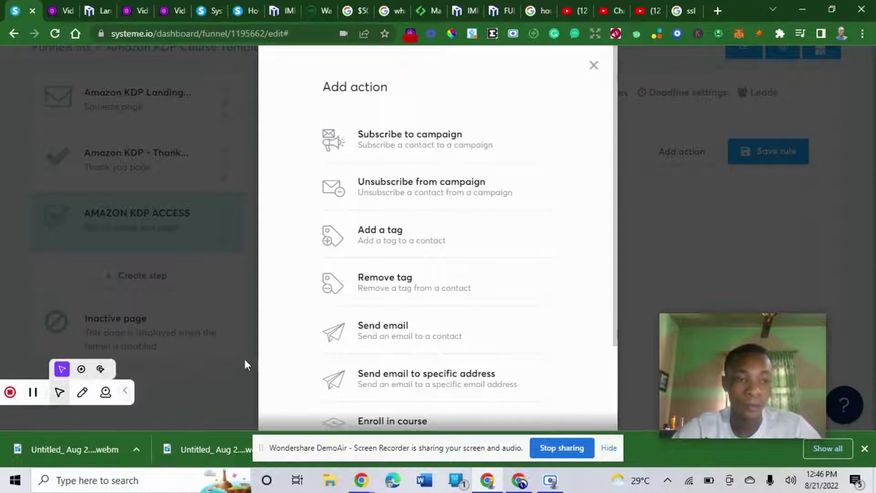
{"action": "scroll", "coordinate": [342, 384], "scroll_direction": "down", "scroll_amount": 3}
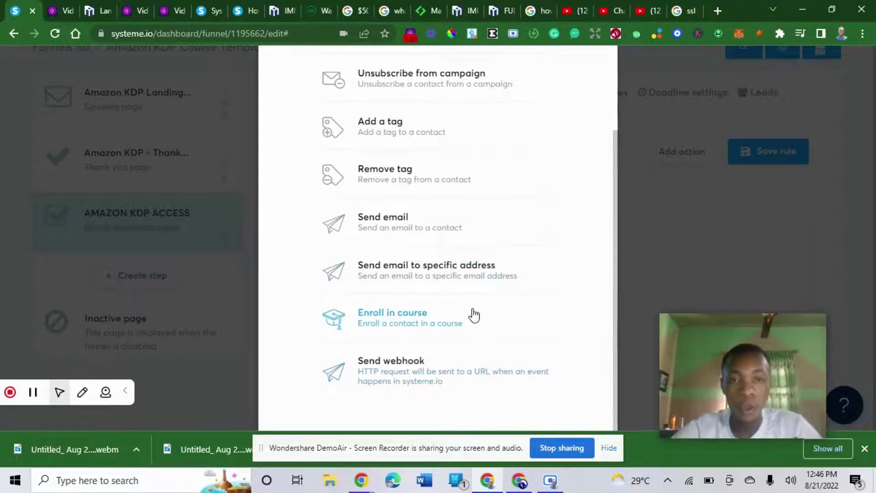
{"action": "left_click", "coordinate": [82, 393]}
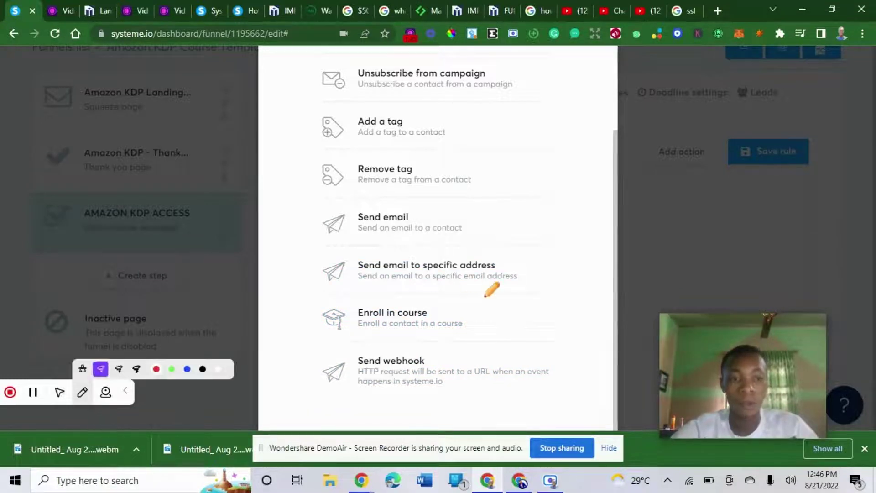
{"action": "mouse_move", "coordinate": [481, 302]}
{"action": "left_mouse_down"}
{"action": "mouse_move", "coordinate": [424, 289]}
{"action": "mouse_move", "coordinate": [328, 287]}
{"action": "mouse_move", "coordinate": [298, 311]}
{"action": "mouse_move", "coordinate": [299, 332]}
{"action": "mouse_move", "coordinate": [516, 337]}
{"action": "mouse_move", "coordinate": [508, 315]}
{"action": "mouse_move", "coordinate": [479, 302]}
{"action": "left_mouse_up"}
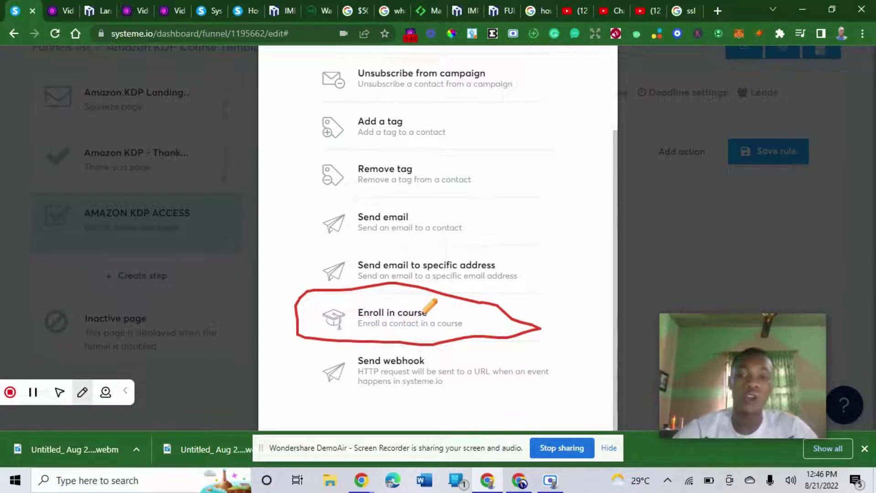
{"action": "left_click", "coordinate": [82, 397]}
{"action": "left_click", "coordinate": [82, 369]}
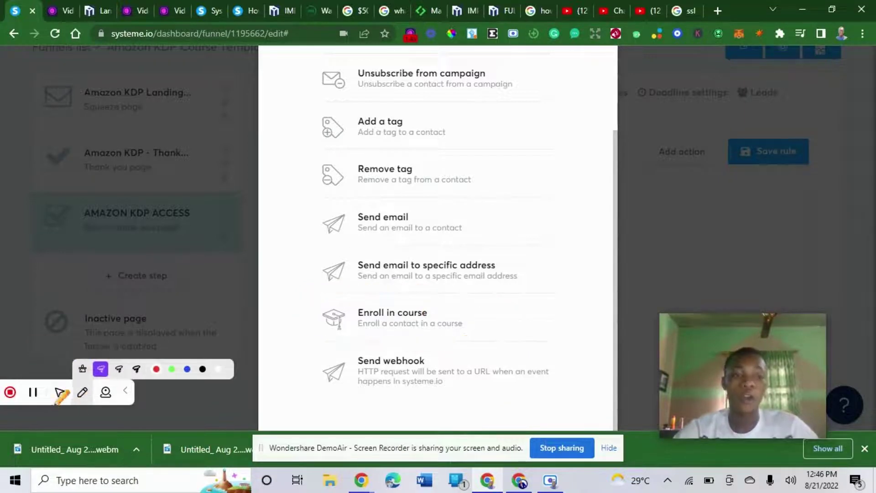
{"action": "left_click", "coordinate": [60, 394]}
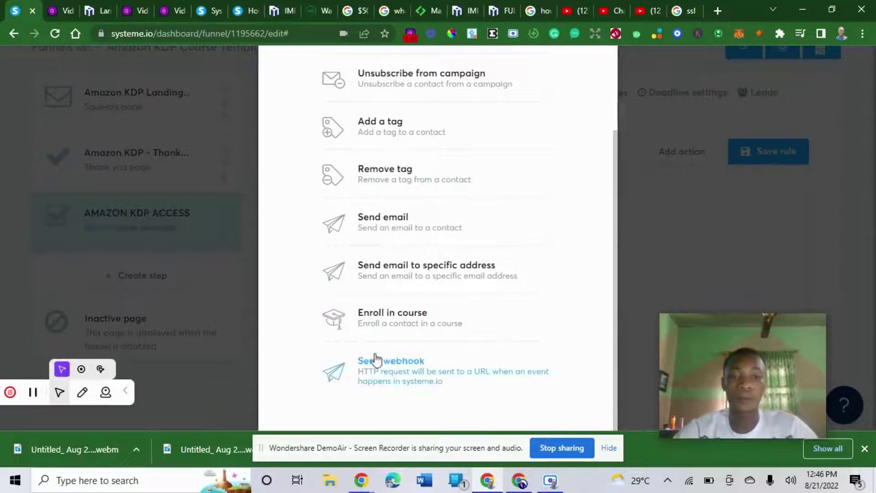
{"action": "left_click", "coordinate": [418, 321]}
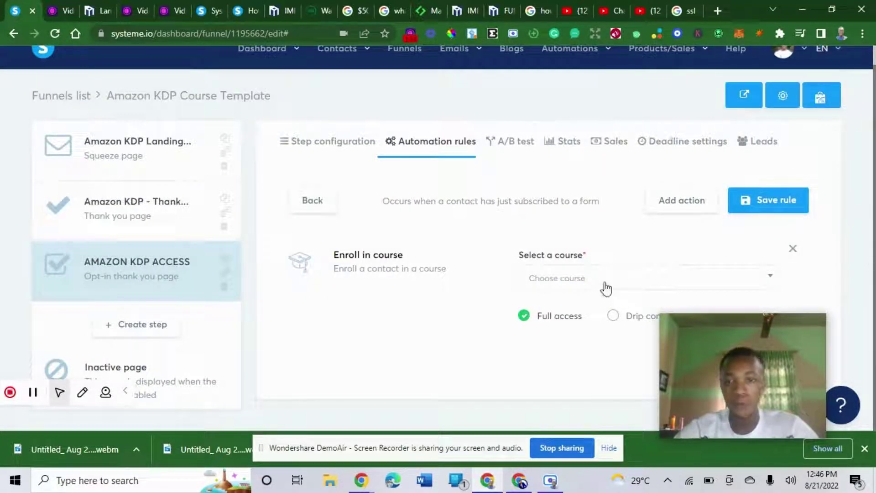
Set the action to enroll in AMAZON KDP COURSE with Full access and save the rule
{"action": "left_click_drag", "start_coordinate": [755, 349], "coordinate": [333, 353]}
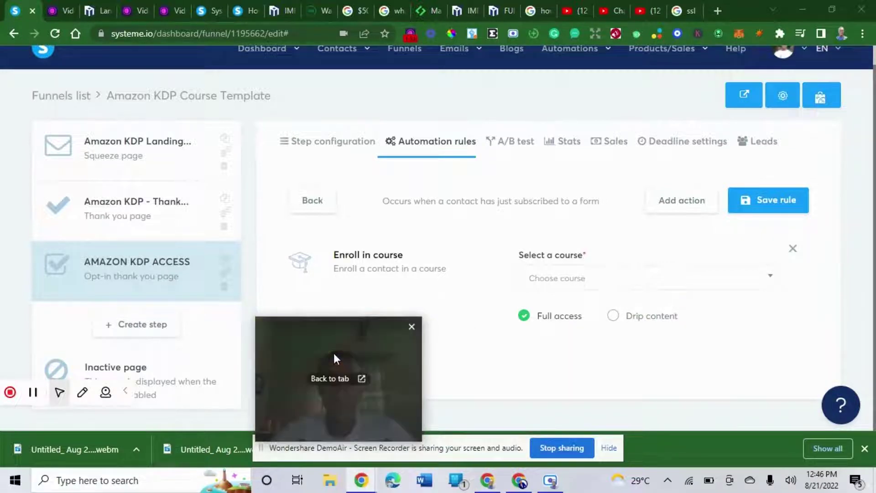
{"action": "left_click", "coordinate": [591, 280]}
{"action": "left_click", "coordinate": [577, 277]}
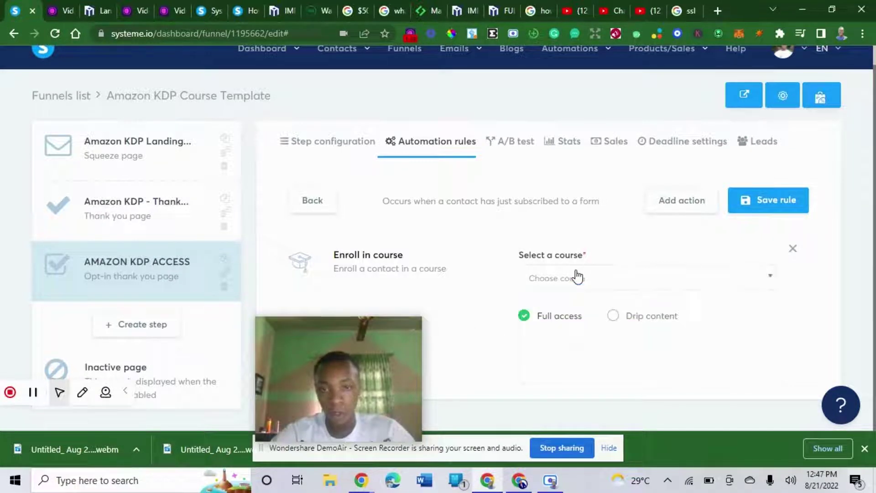
{"action": "left_click", "coordinate": [594, 279]}
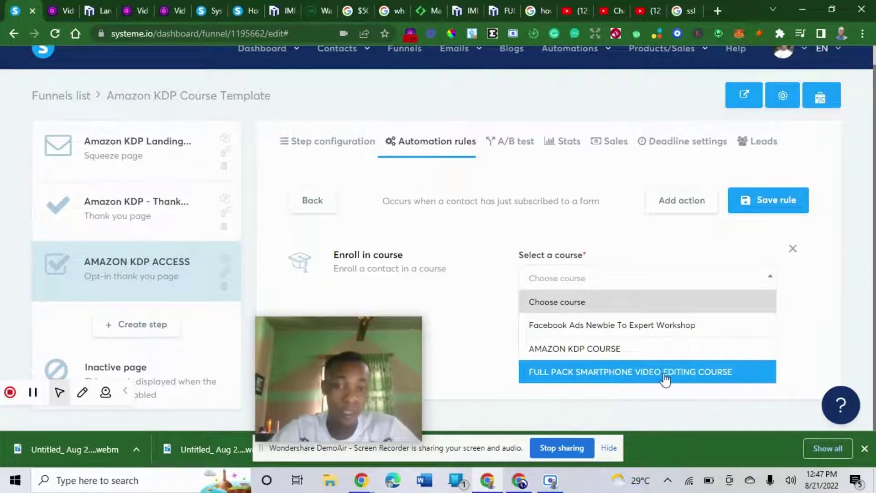
{"action": "left_click", "coordinate": [612, 352]}
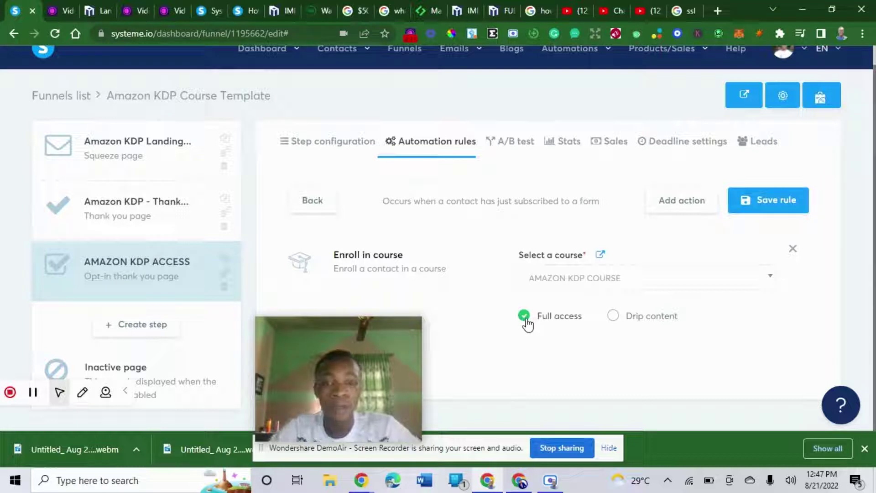
{"action": "left_click", "coordinate": [616, 317]}
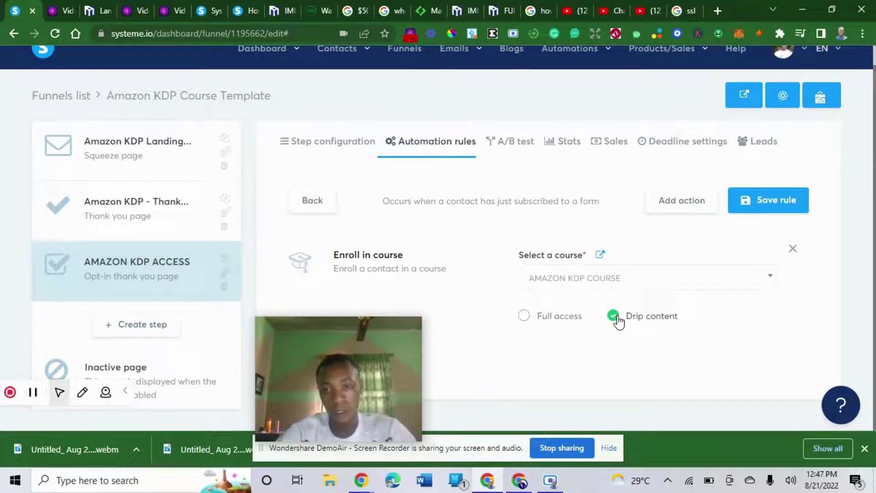
{"action": "left_click", "coordinate": [521, 326]}
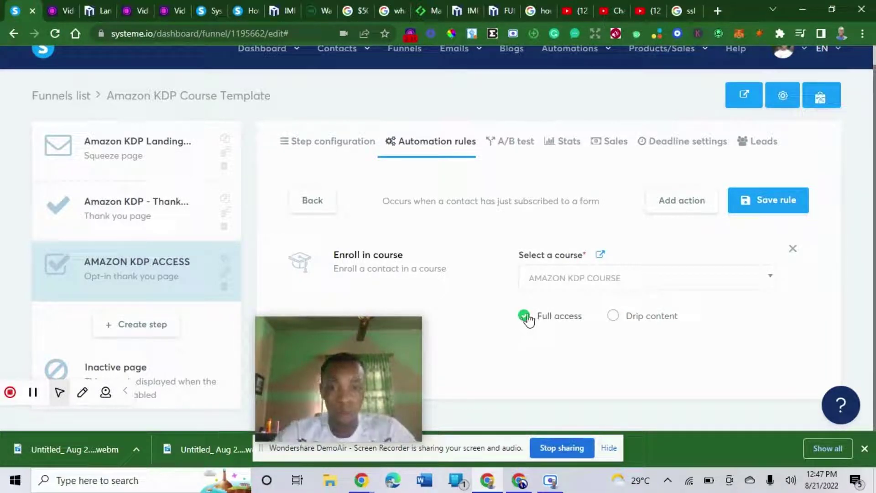
{"action": "left_click", "coordinate": [767, 200]}
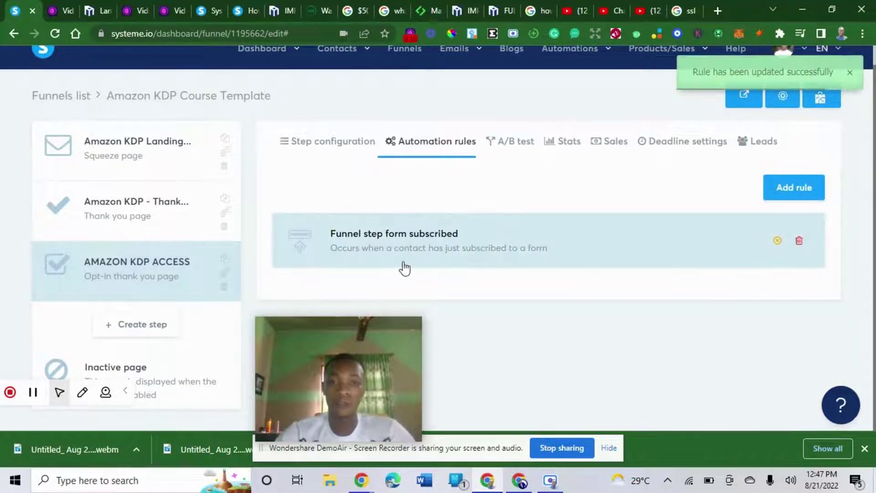
Reopen the saved form-subscribed rule to review its enrollment action
{"action": "left_click", "coordinate": [405, 268]}
{"action": "left_click", "coordinate": [82, 392]}
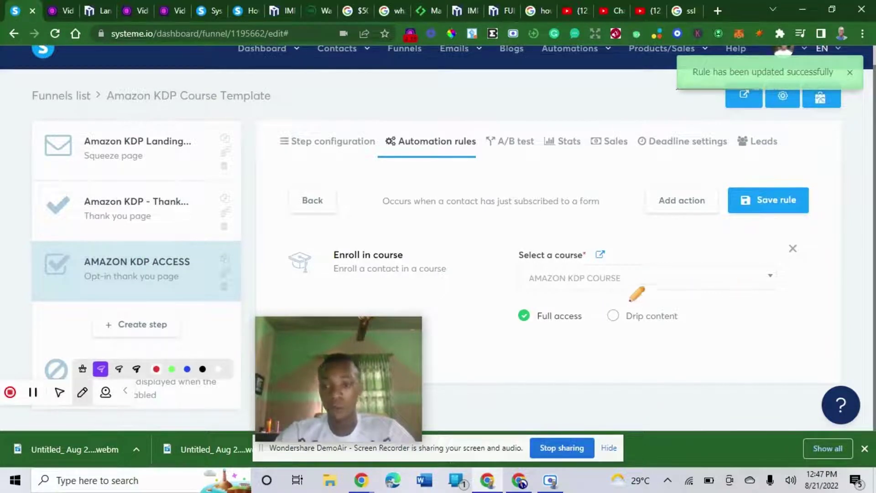
{"action": "mouse_move", "coordinate": [802, 184]}
{"action": "left_mouse_down"}
{"action": "mouse_move", "coordinate": [736, 194]}
{"action": "mouse_move", "coordinate": [735, 227]}
{"action": "mouse_move", "coordinate": [825, 204]}
{"action": "mouse_move", "coordinate": [816, 192]}
{"action": "left_mouse_up"}
{"action": "mouse_move", "coordinate": [82, 394]}
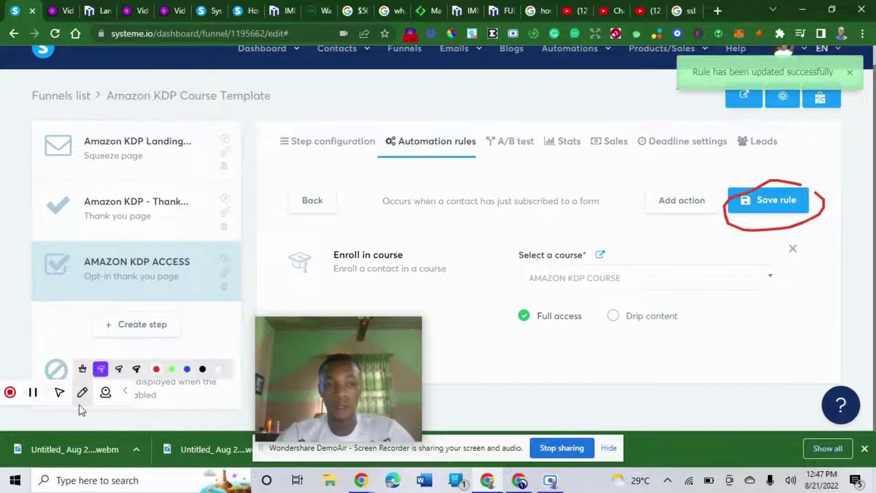
{"action": "left_click", "coordinate": [82, 369]}
{"action": "left_click", "coordinate": [59, 392]}
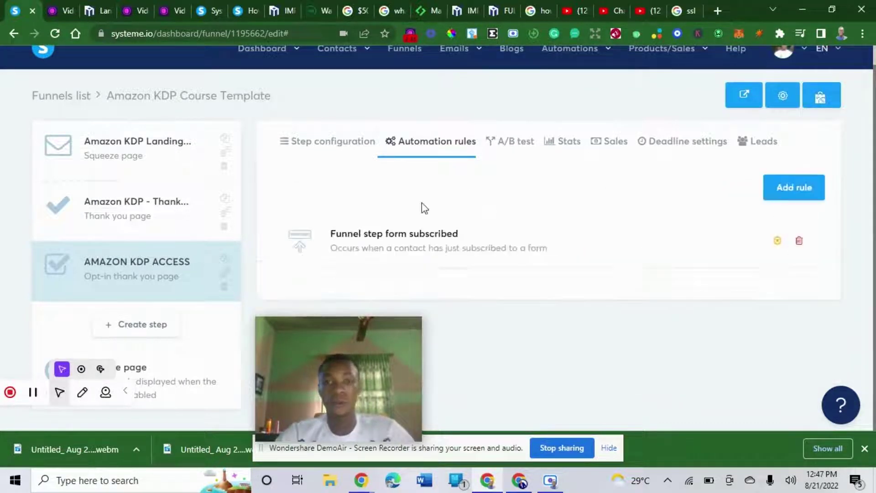
Replace the step's random URL path with 'inside' and save the step
{"action": "left_click", "coordinate": [310, 145]}
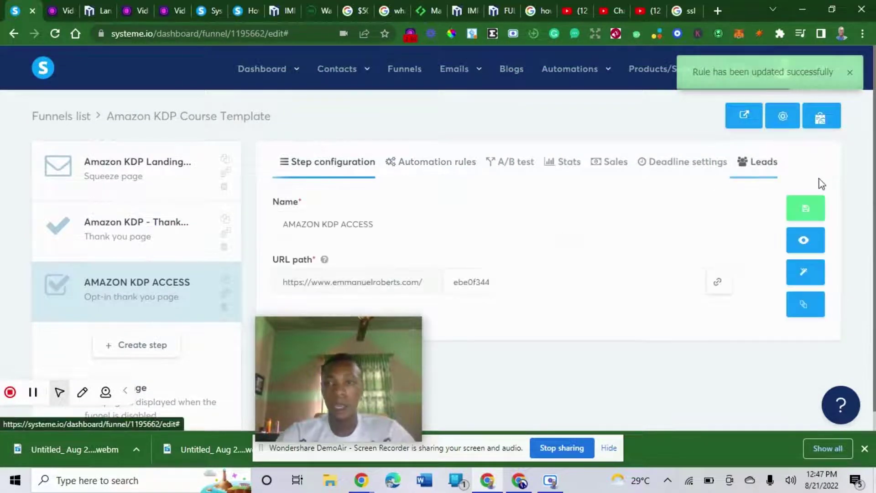
{"action": "left_click", "coordinate": [805, 213]}
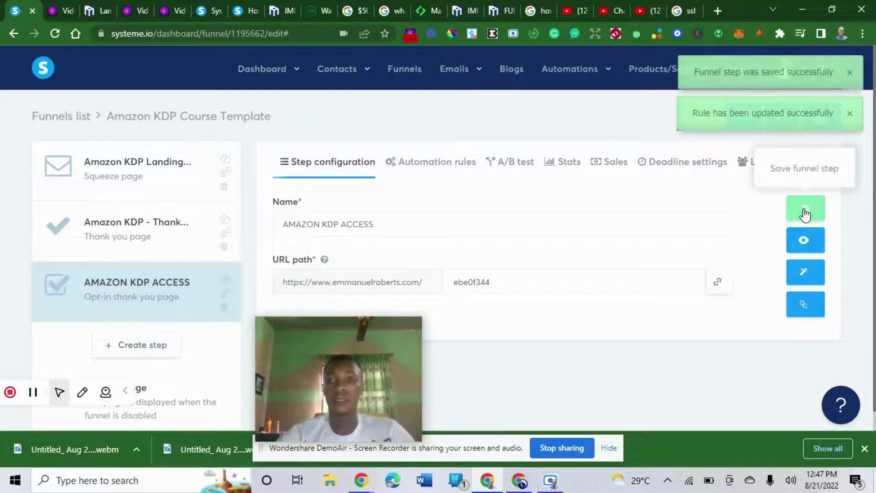
{"action": "left_click", "coordinate": [512, 278]}
{"action": "key", "text": "BackSpace"}
{"action": "key", "text": "BackSpace"}
{"action": "key", "text": "BackSpace"}
{"action": "key", "text": "BackSpace"}
{"action": "key", "text": "BackSpace"}
{"action": "key", "text": "BackSpace"}
{"action": "key", "text": "BackSpace"}
{"action": "key", "text": "BackSpace"}
{"action": "type", "text": "ac"}
{"action": "key", "text": "BackSpace"}
{"action": "key", "text": "BackSpace"}
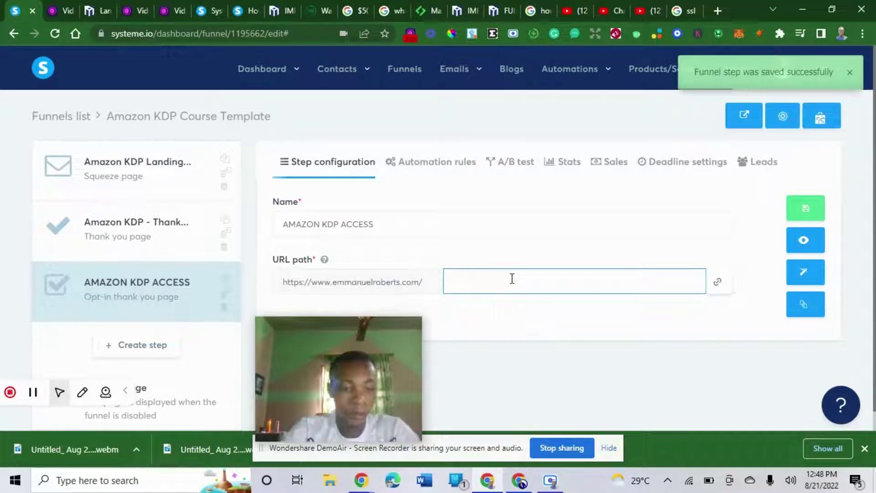
{"action": "type", "text": "access"}
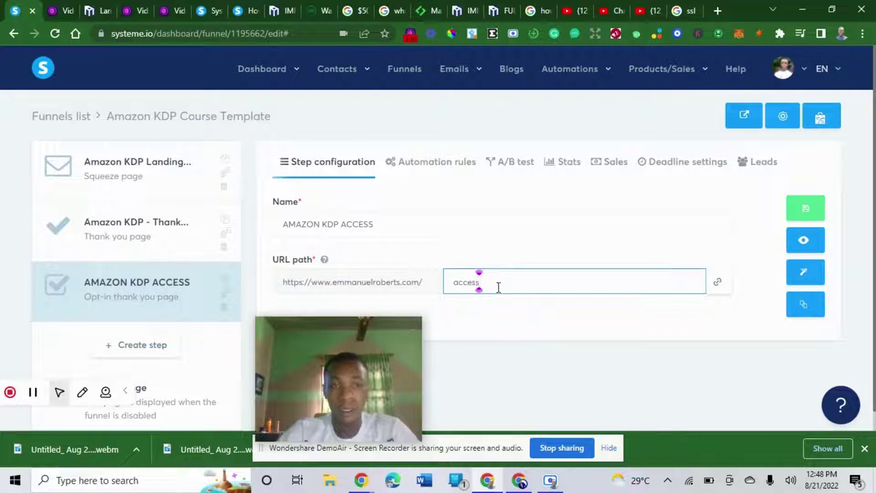
{"action": "key", "text": "BackSpace"}
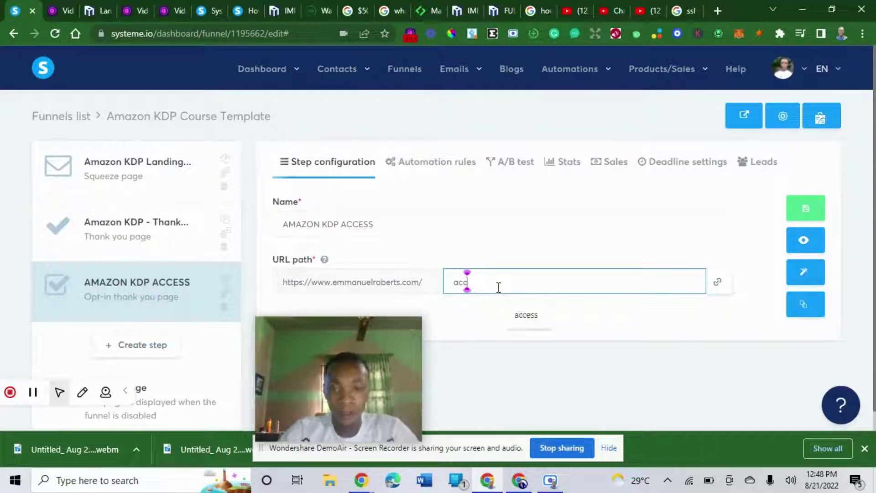
{"action": "key", "text": "BackSpace"}
{"action": "key", "text": "BackSpace"}
{"action": "key", "text": "BackSpace"}
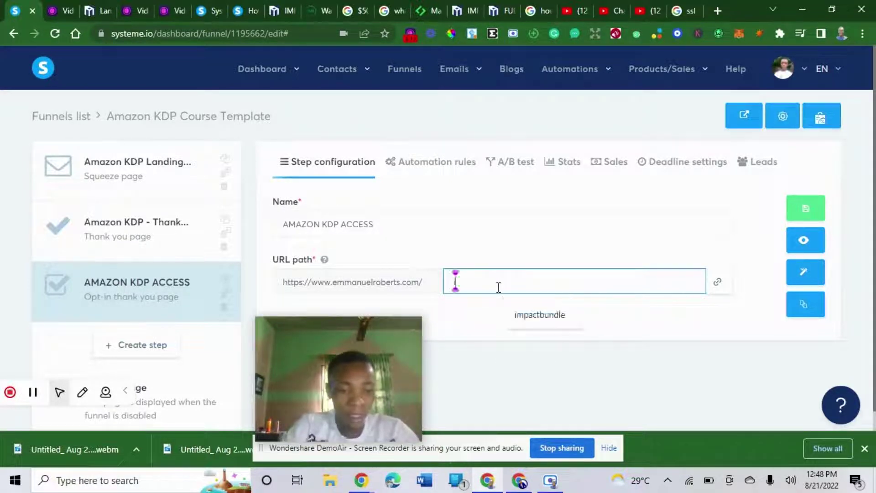
{"action": "type", "text": "inside"}
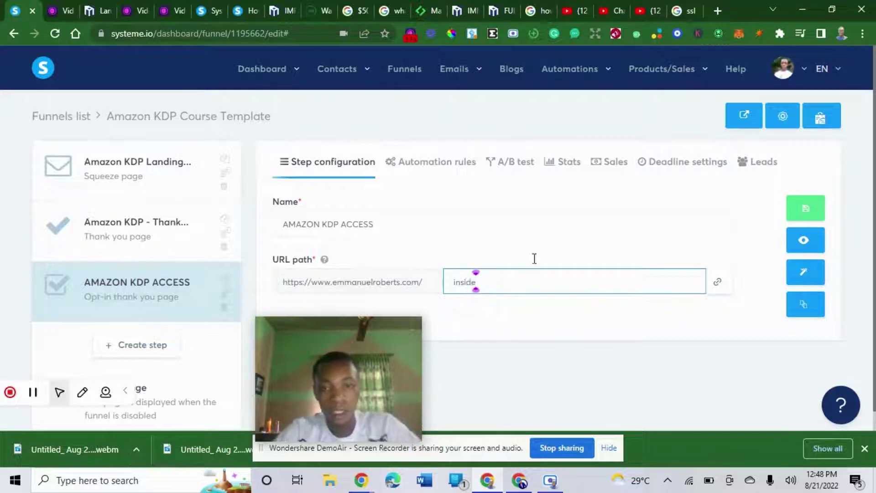
{"action": "left_click", "coordinate": [805, 209]}
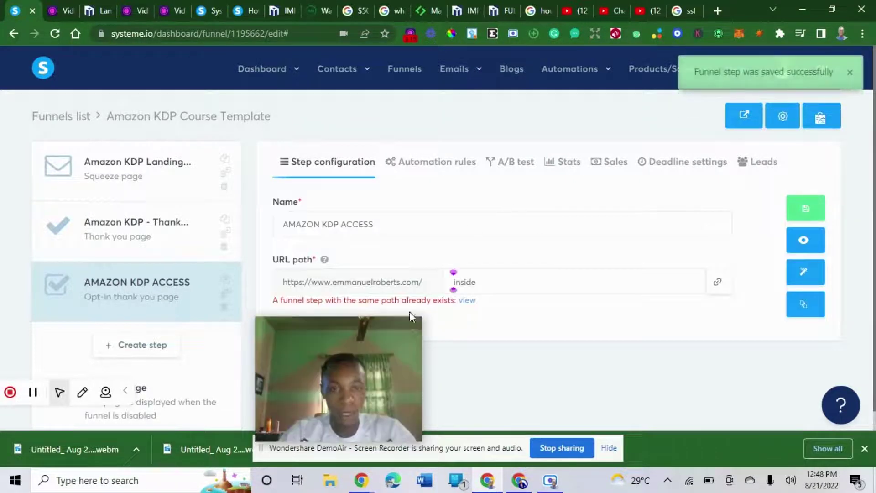
Correct the duplicate path to 'insidekdp', save the step, and copy its page link
{"action": "left_click", "coordinate": [498, 282]}
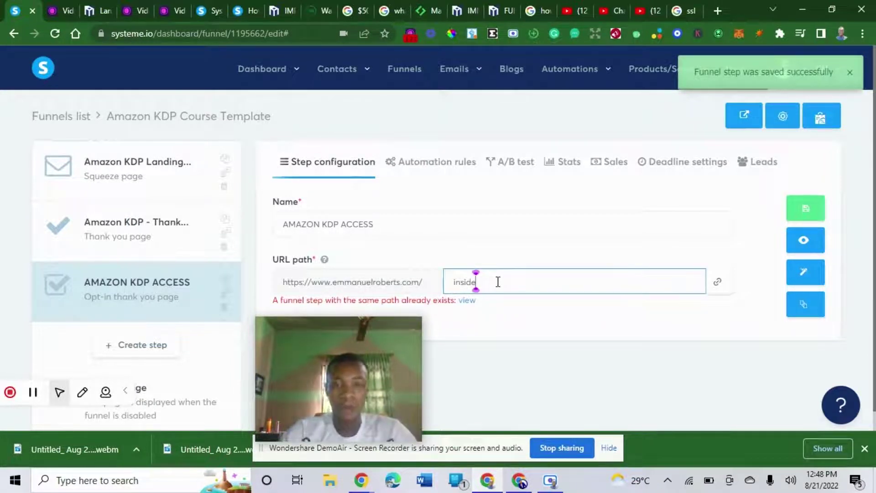
{"action": "key", "text": "BackSpace"}
{"action": "key", "text": "BackSpace"}
{"action": "type", "text": "d"}
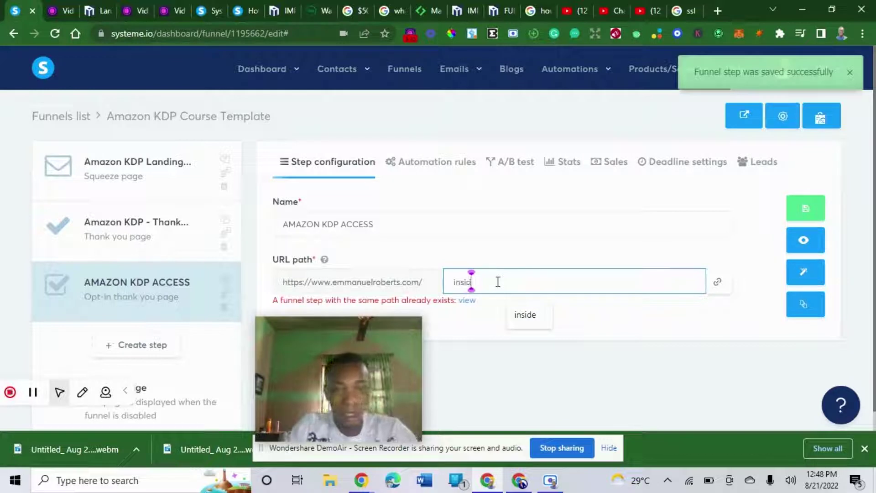
{"action": "type", "text": "ekep"}
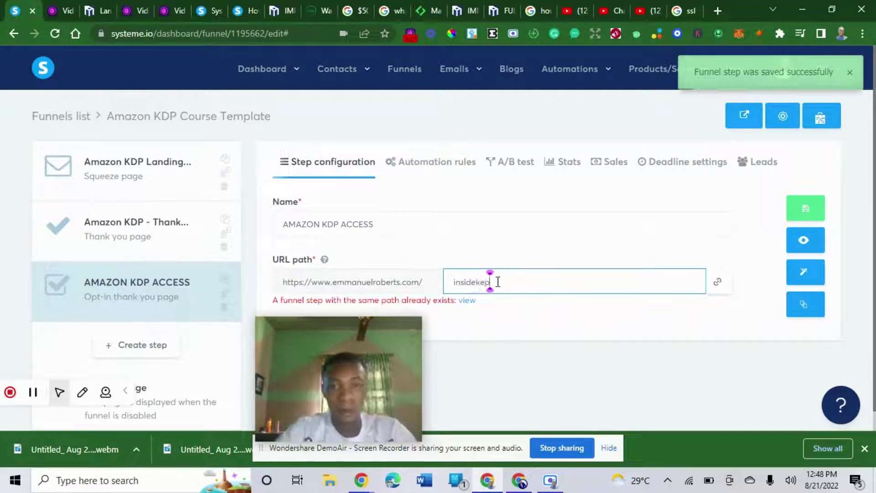
{"action": "key", "text": "BackSpace"}
{"action": "key", "text": "BackSpace"}
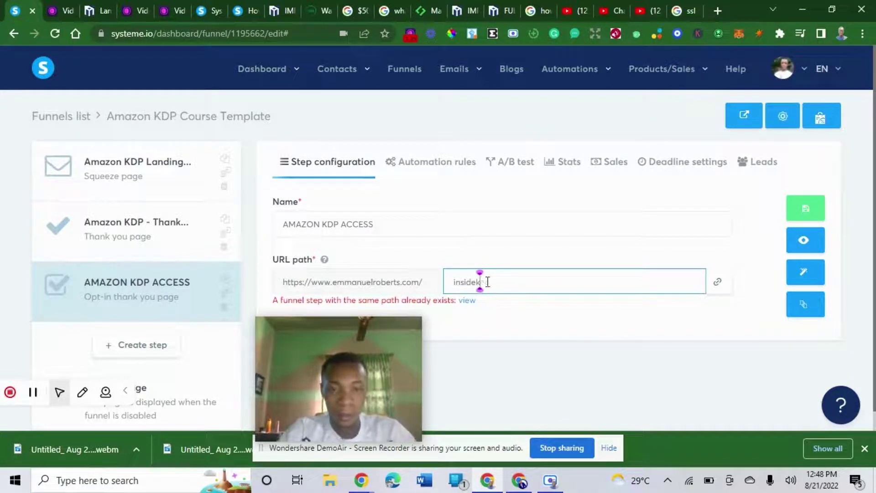
{"action": "type", "text": "dp"}
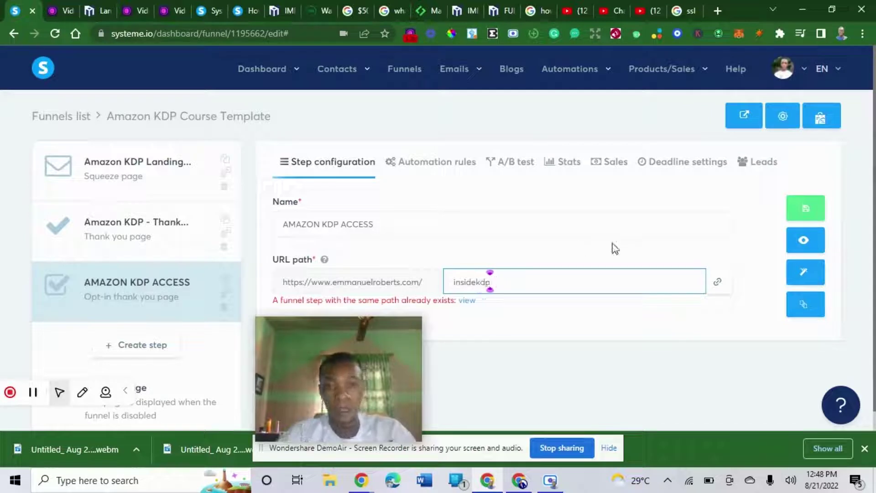
{"action": "left_click", "coordinate": [791, 218]}
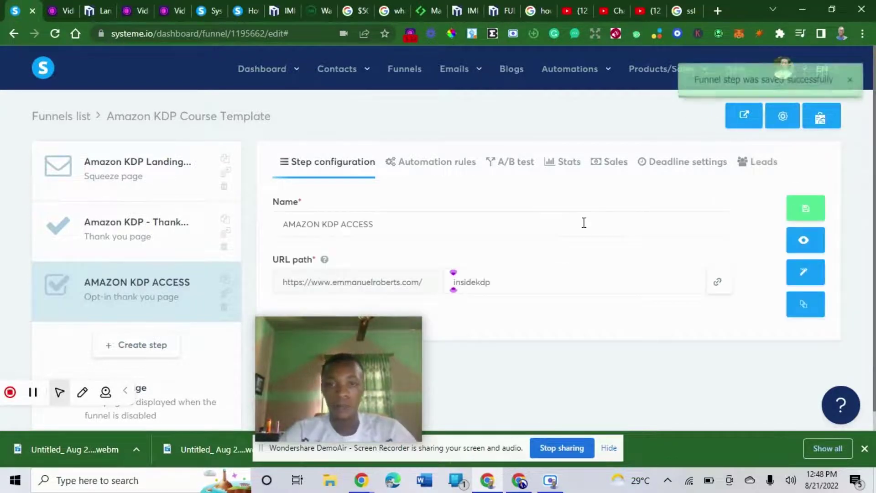
{"action": "left_click", "coordinate": [717, 285]}
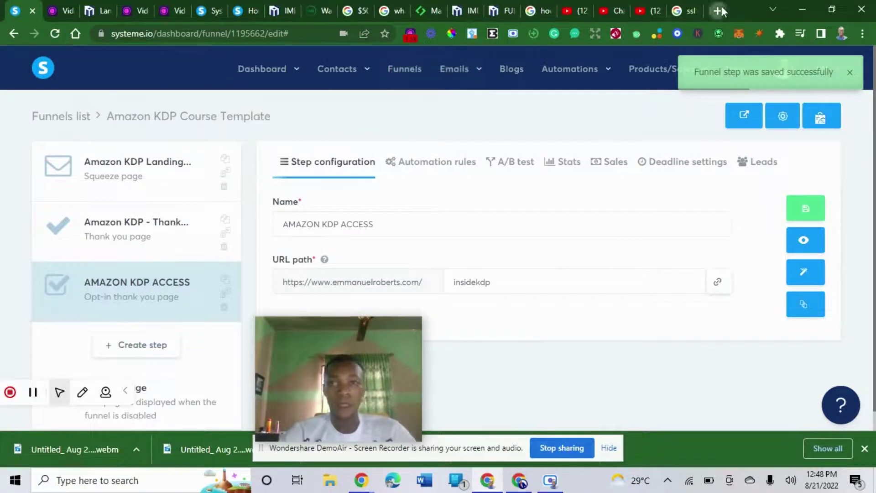
Load the copied insidekdp page link in a new browser tab
{"action": "key", "text": "ctrl+t"}
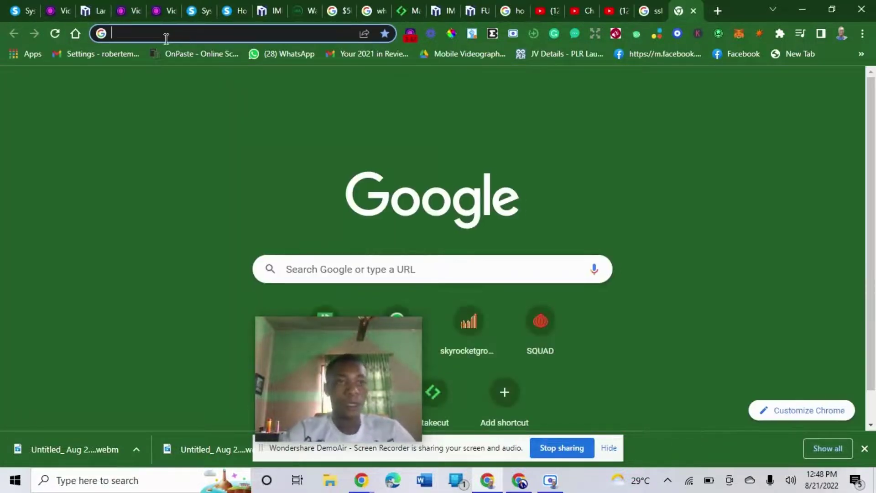
{"action": "key", "text": "ctrl+v"}
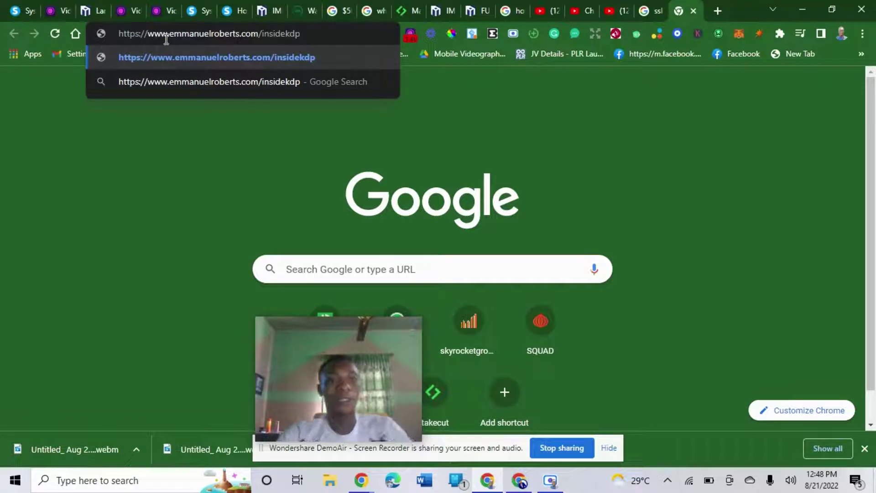
{"action": "key", "text": "Return"}
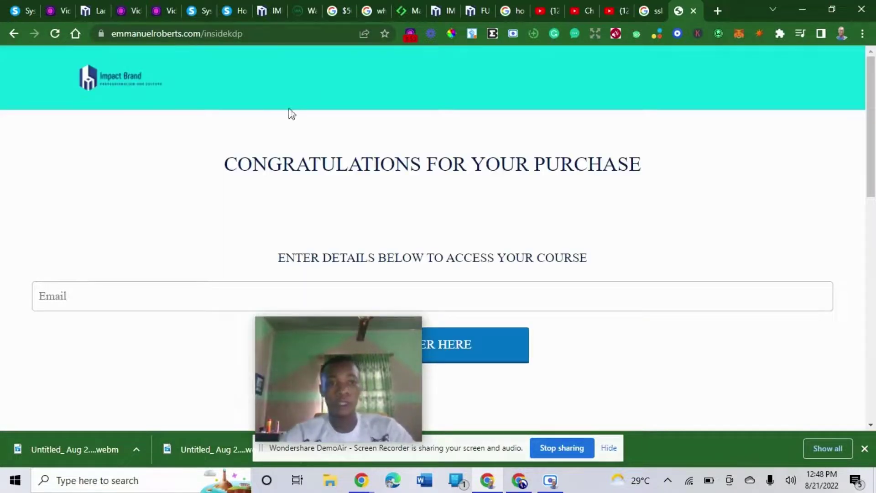
Fill the Email field with a saved address and submit the form via ENTER HERE
{"action": "scroll", "coordinate": [874, 224], "scroll_direction": "down", "scroll_amount": 8}
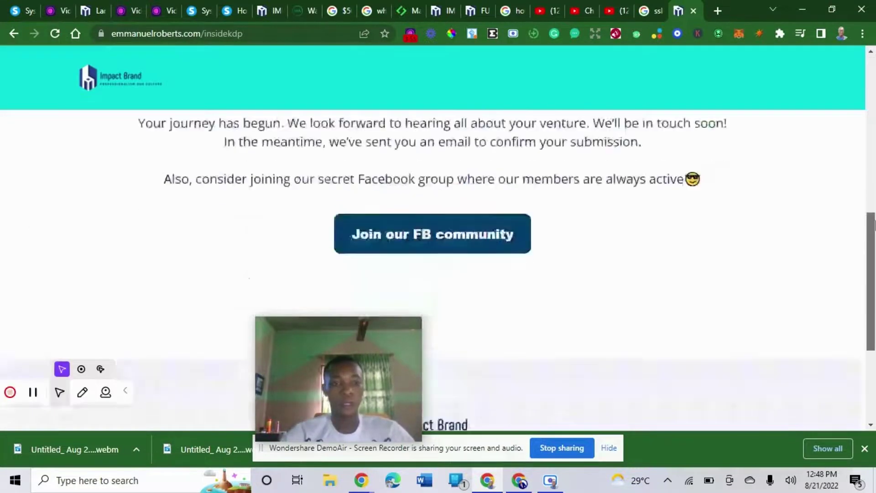
{"action": "left_click_drag", "start_coordinate": [874, 224], "coordinate": [860, 77]}
{"action": "scroll", "coordinate": [860, 78], "scroll_direction": "down", "scroll_amount": 2}
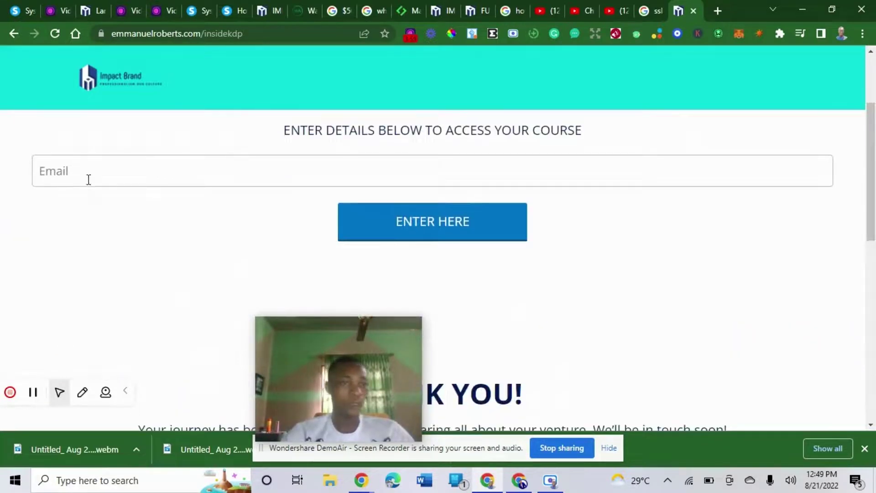
{"action": "left_click", "coordinate": [87, 177]}
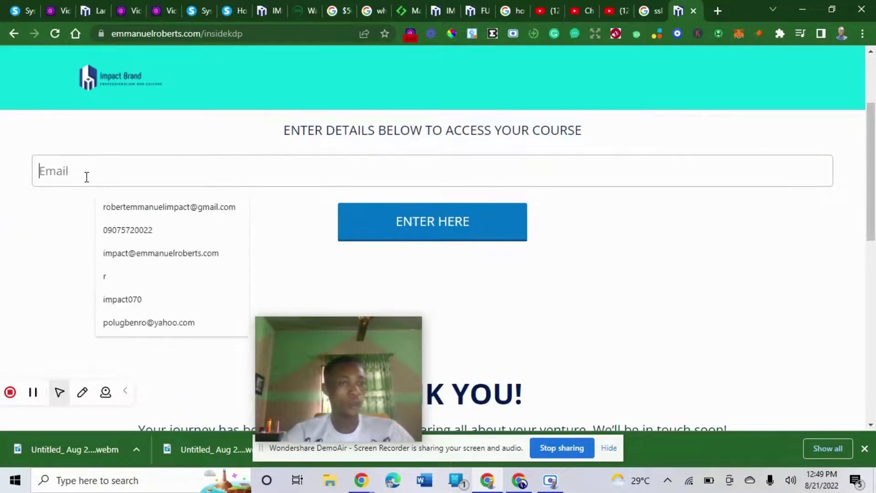
{"action": "left_click", "coordinate": [147, 207]}
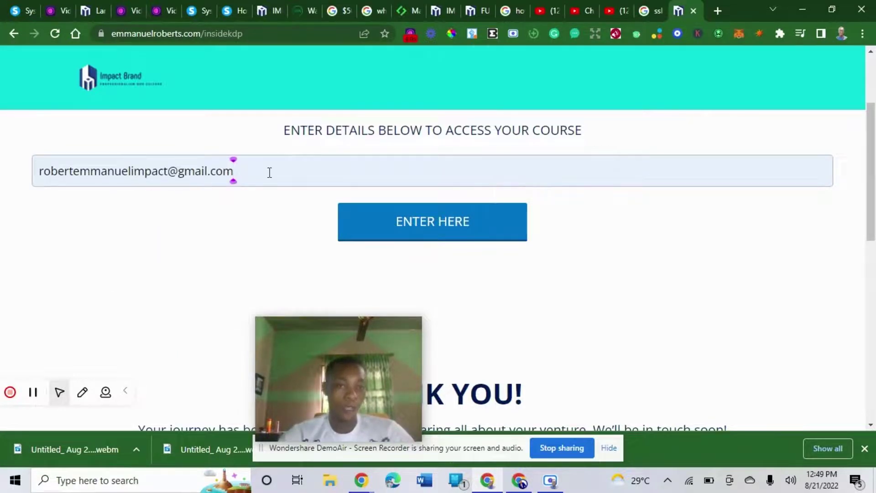
{"action": "left_click", "coordinate": [437, 222]}
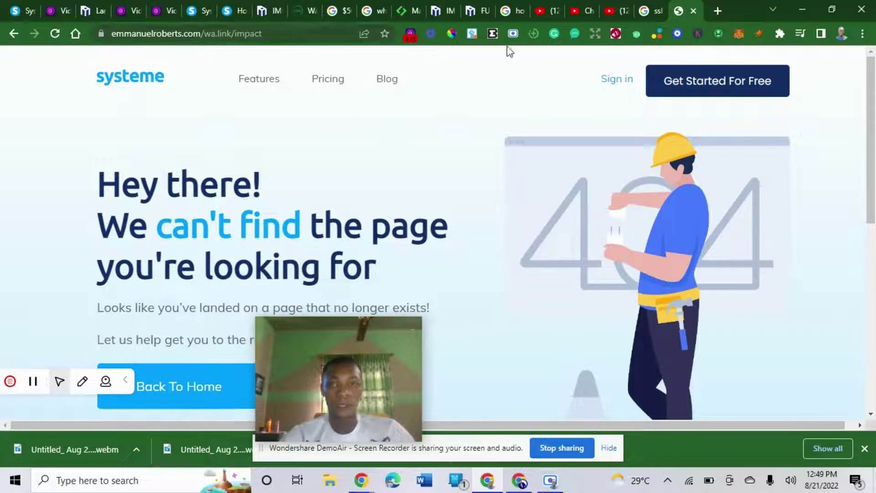
{"action": "left_click", "coordinate": [16, 10]}
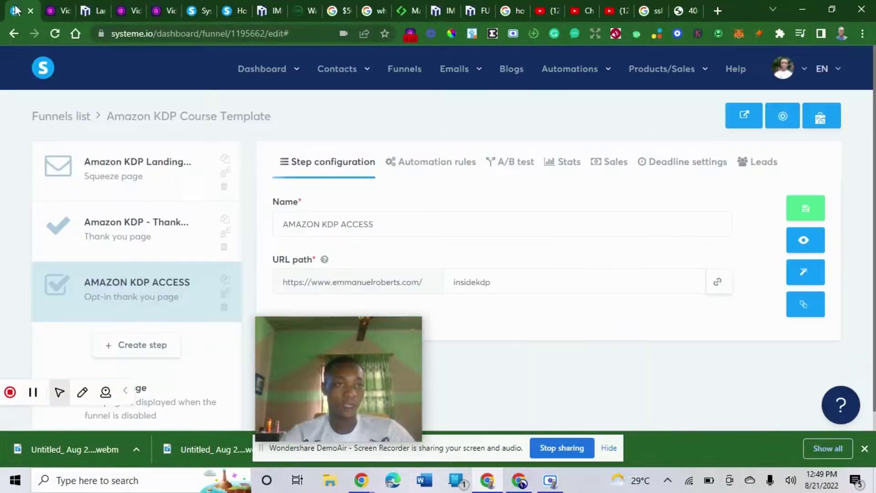
{"action": "left_click", "coordinate": [811, 267]}
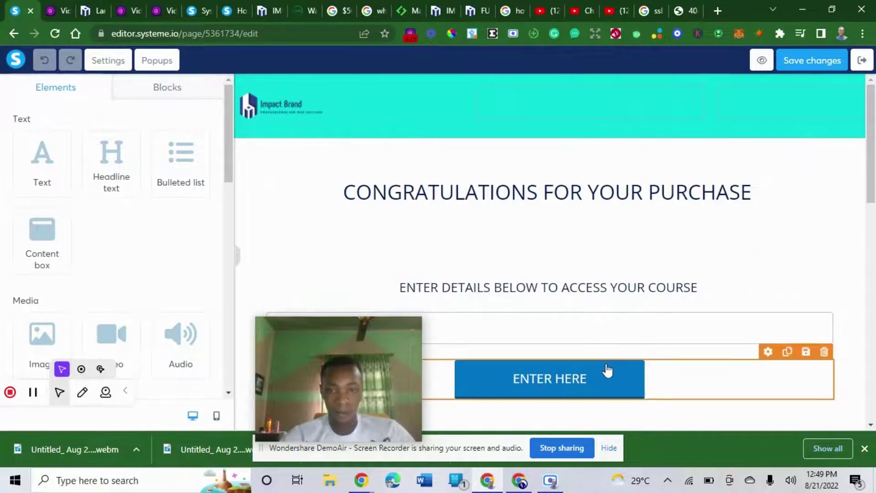
{"action": "left_click", "coordinate": [608, 371]}
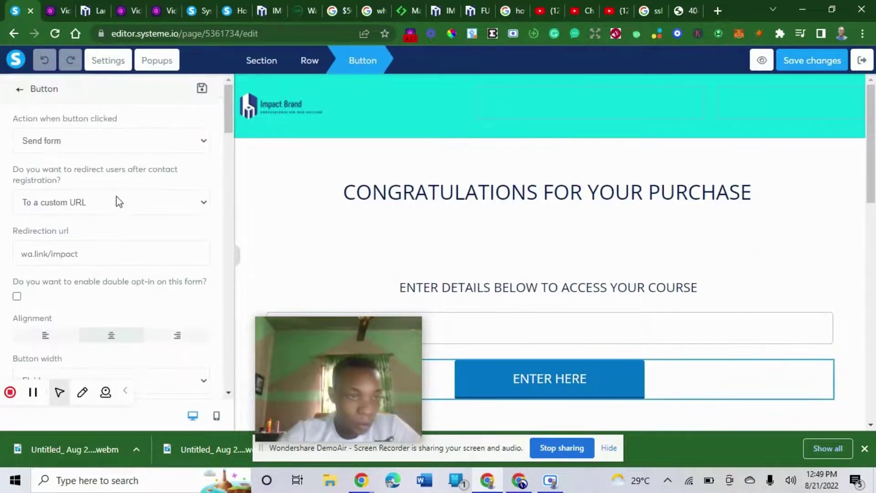
{"action": "left_click", "coordinate": [23, 260]}
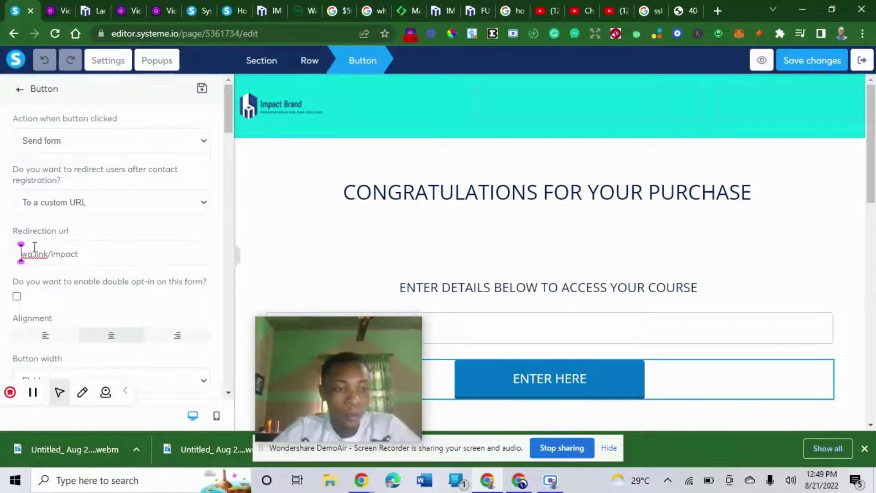
{"action": "type", "text": "www."}
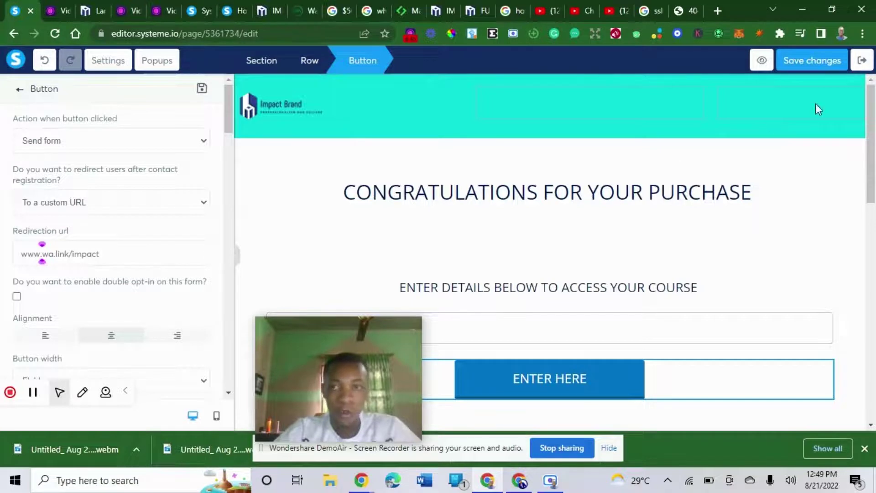
{"action": "left_click", "coordinate": [820, 65]}
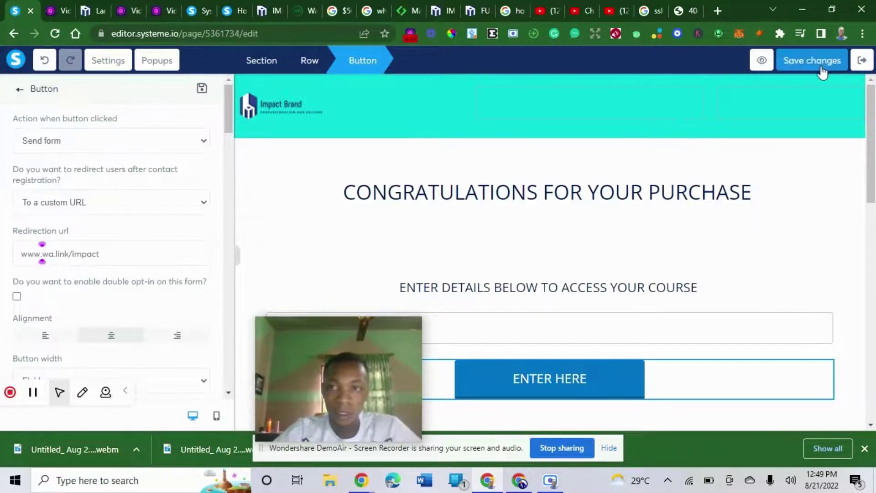
{"action": "left_click", "coordinate": [862, 65]}
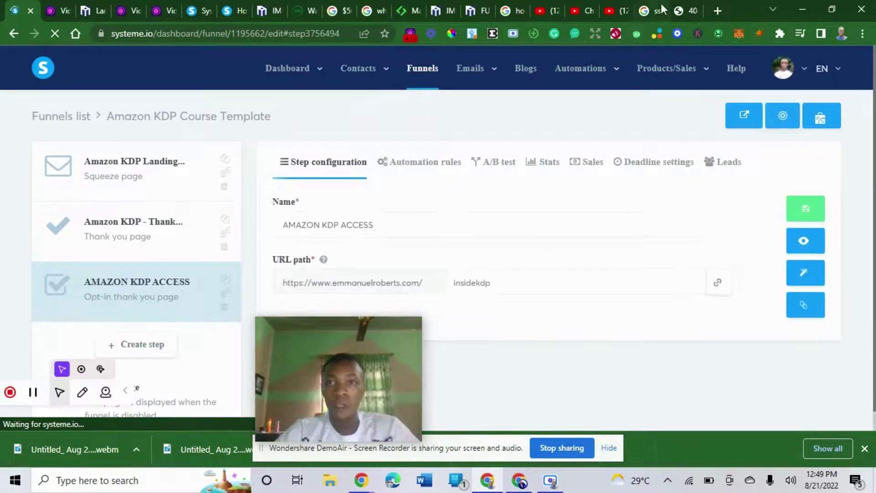
Open Gmail and read the 'Important: Your access to training' email down to its set-password link
{"action": "left_click", "coordinate": [686, 12]}
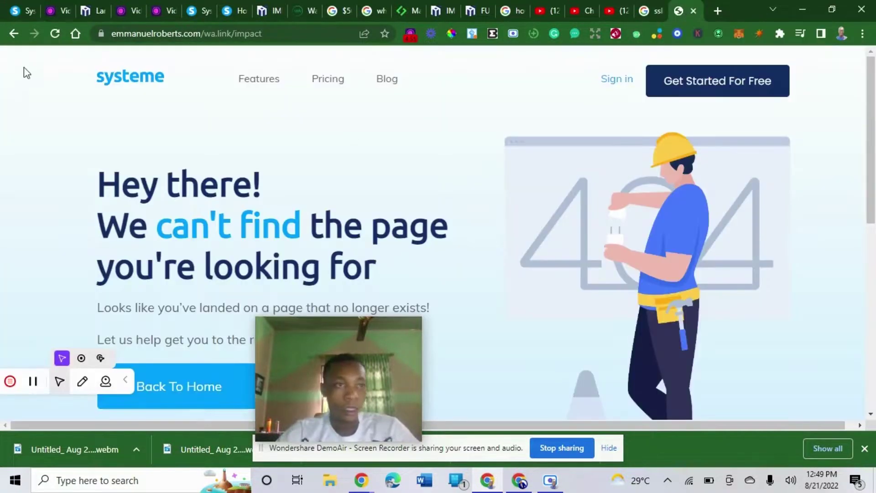
{"action": "left_click", "coordinate": [6, 32]}
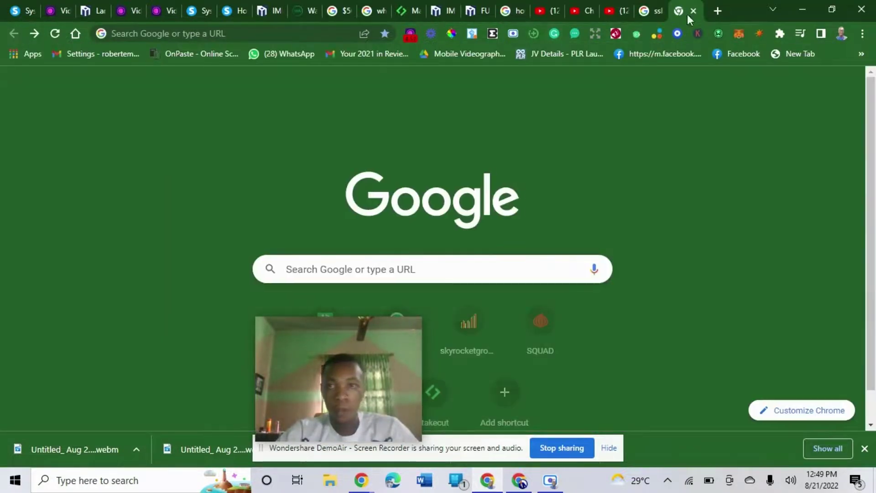
{"action": "left_click", "coordinate": [725, 10]}
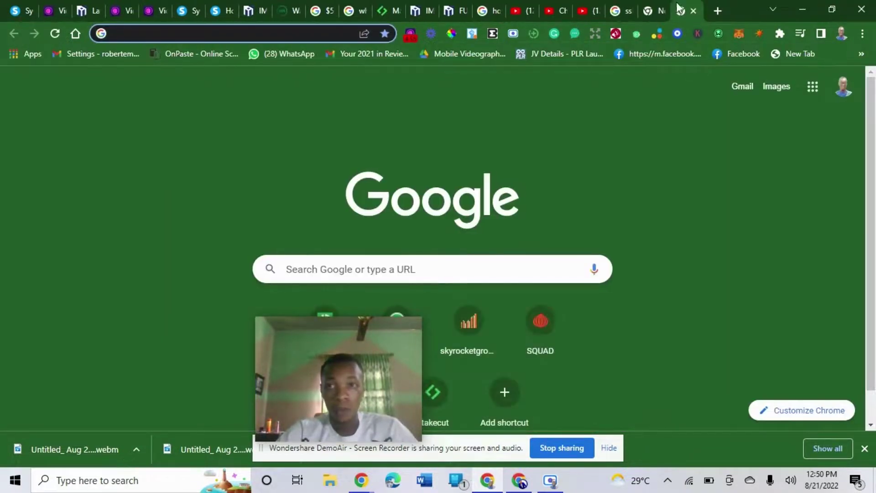
{"action": "left_click", "coordinate": [661, 12]}
{"action": "left_click", "coordinate": [742, 88]}
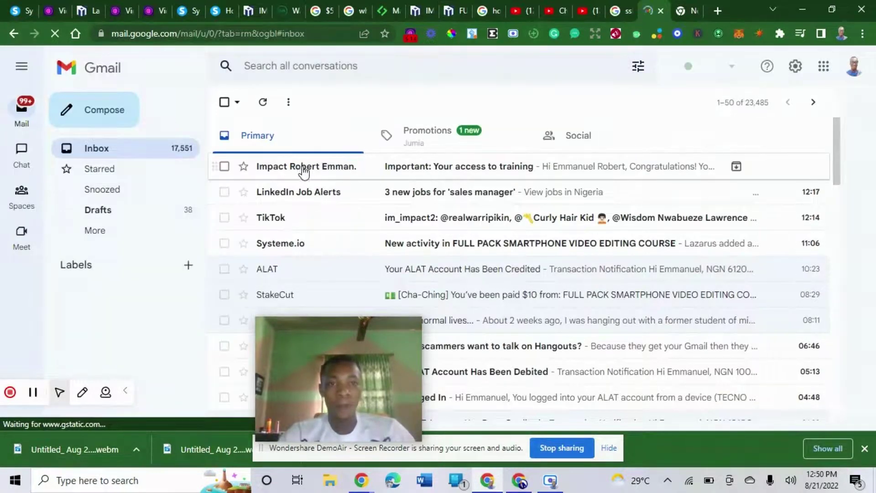
{"action": "left_click", "coordinate": [396, 172]}
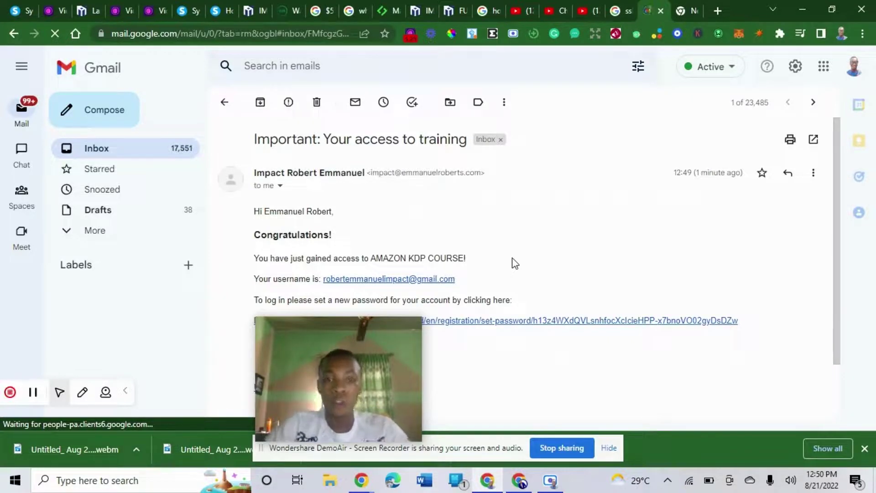
{"action": "scroll", "coordinate": [837, 214], "scroll_direction": "down", "scroll_amount": 2}
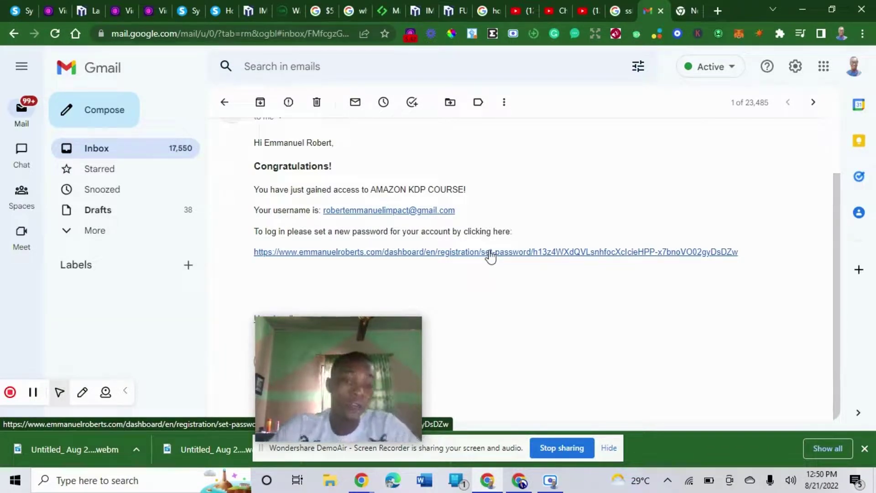
Switch back to the systeme.io tab showing the AMAZON KDP ACCESS step with path insidekdp
{"action": "left_click", "coordinate": [15, 11]}
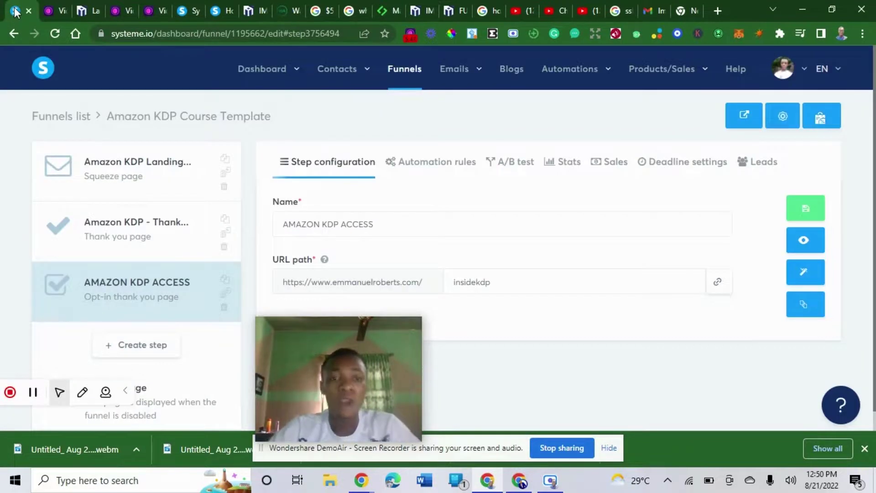